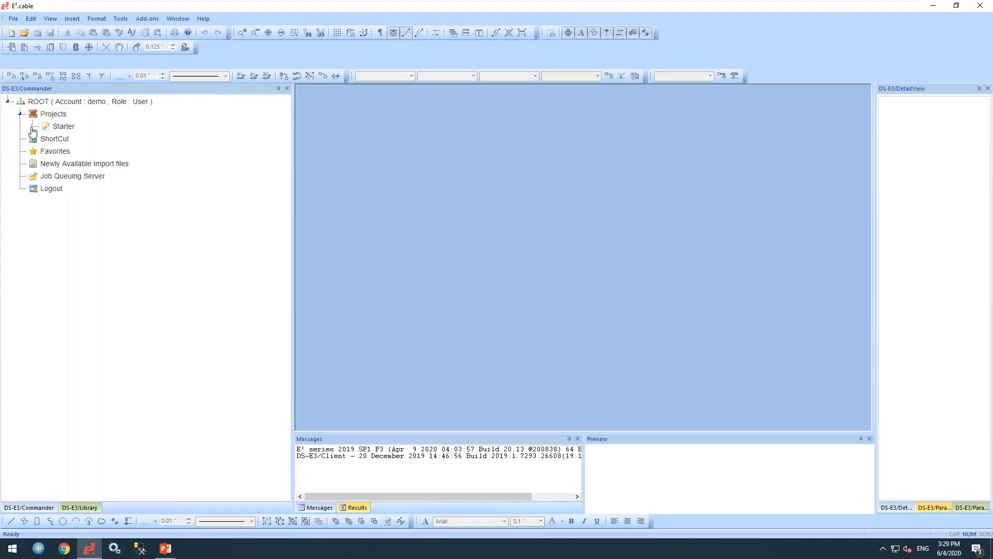
- Select the Starter project and expand it to show Starter_Entwicklung, Starter_Produktion and Webinar
{"action": "left_click", "coordinate": [60, 127]}
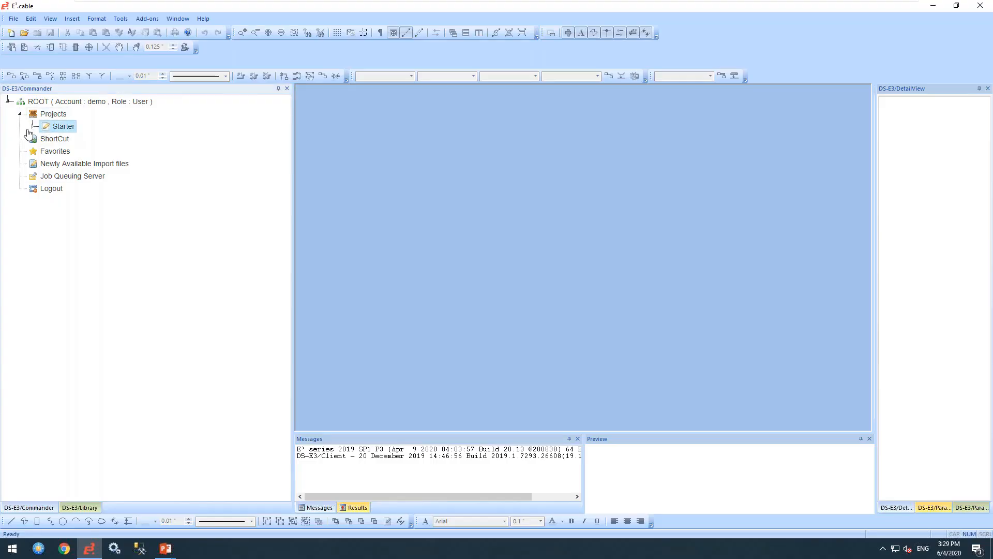
{"action": "left_click", "coordinate": [32, 126]}
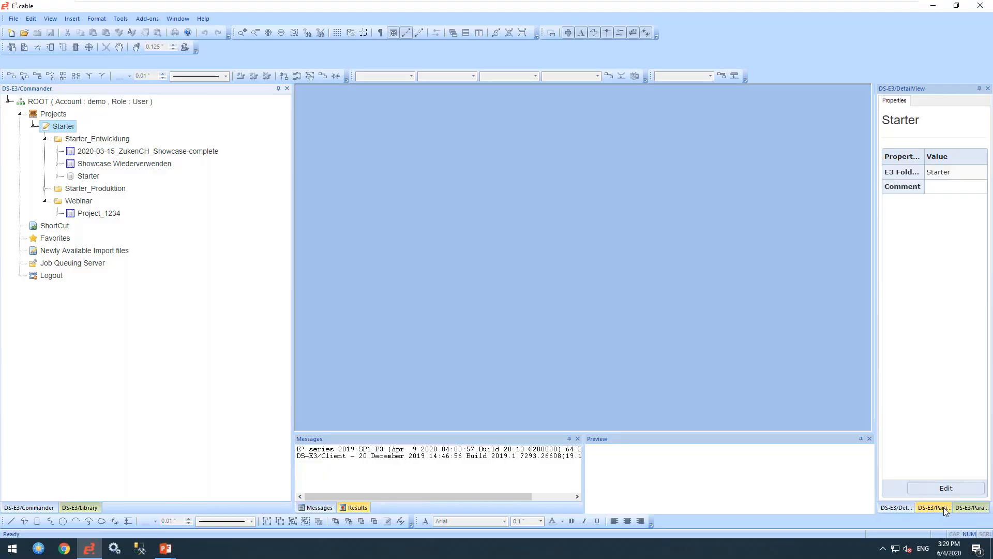
- Log out and sign back in with the Administrator password, retrying after the first failed attempt
{"action": "left_click", "coordinate": [52, 276]}
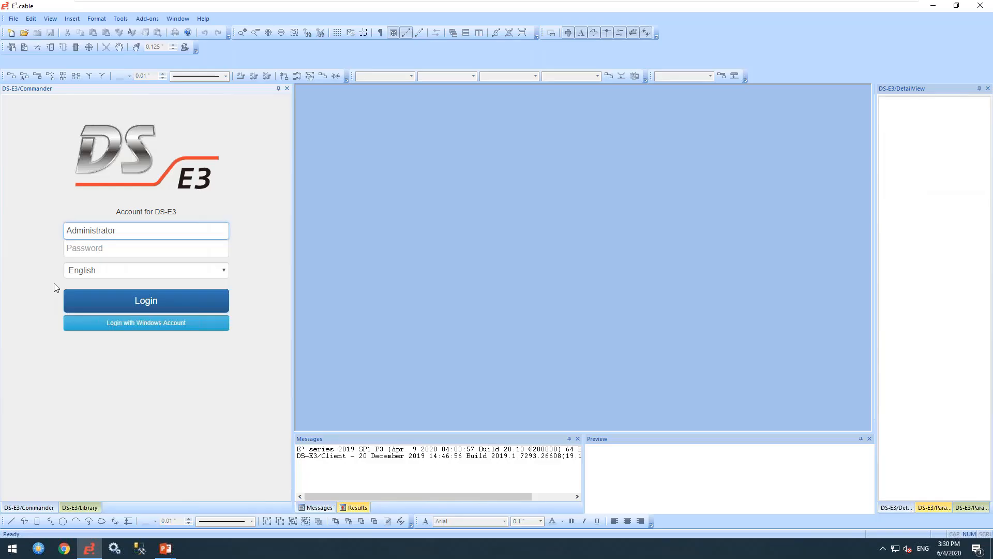
{"action": "left_click", "coordinate": [103, 252]}
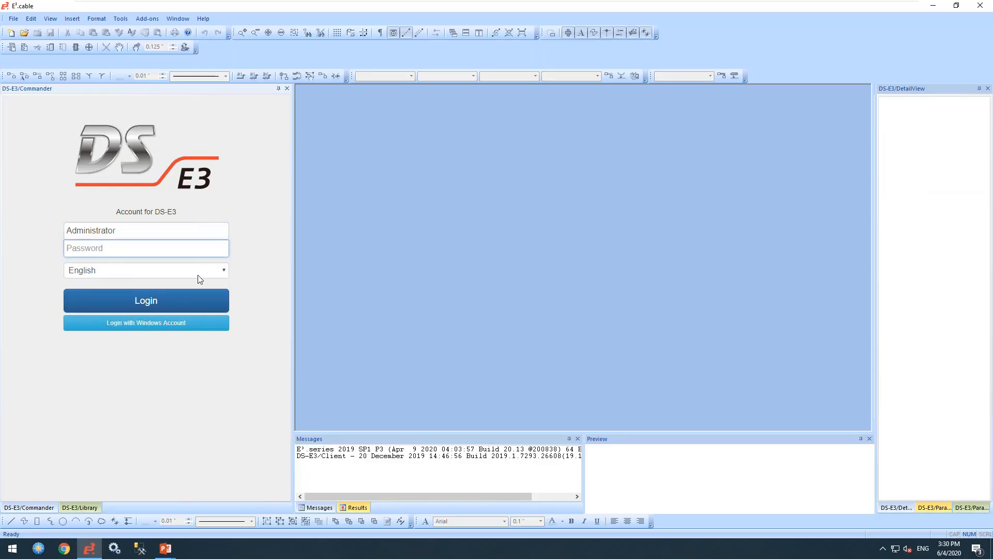
{"action": "type", "text": "••••••••••••"}
{"action": "key", "text": "Return"}
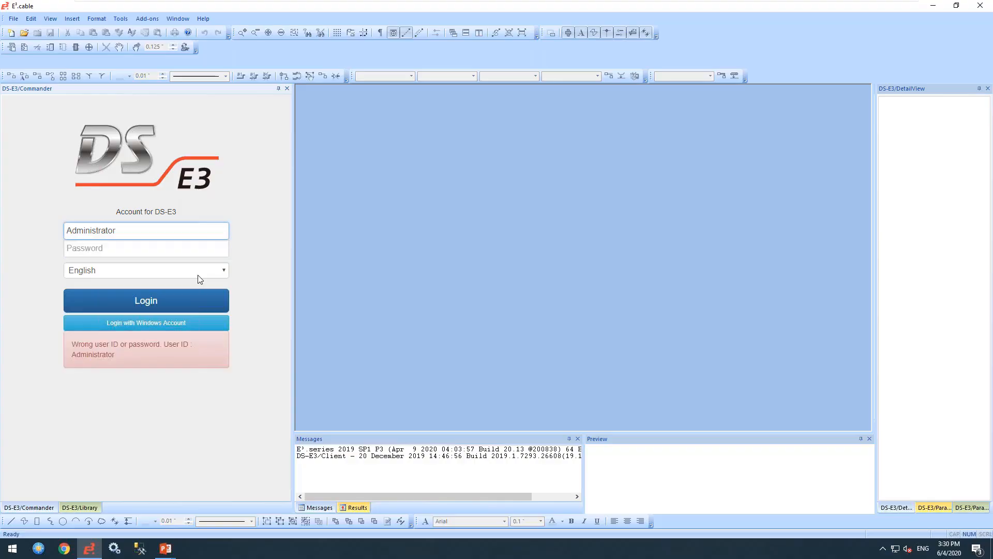
{"action": "left_click", "coordinate": [167, 247]}
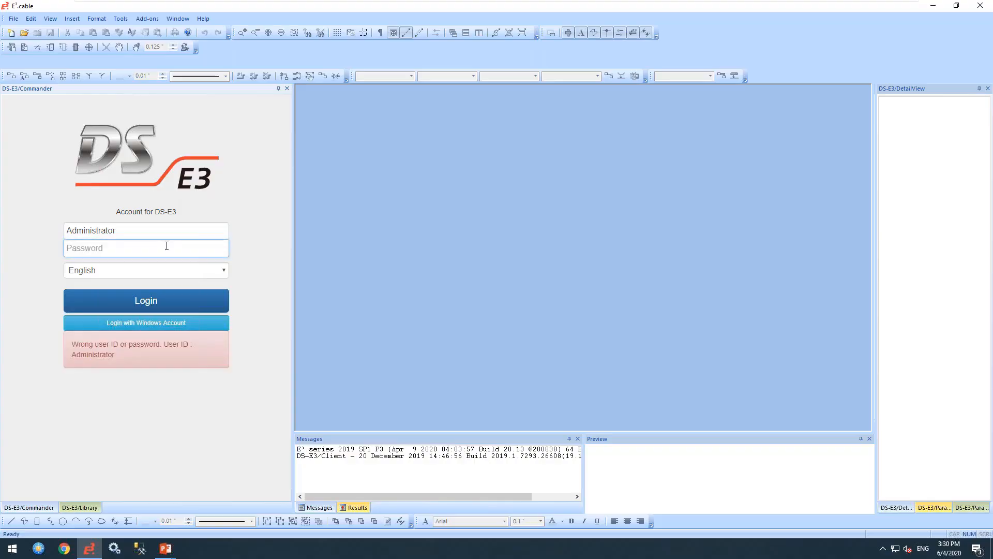
{"action": "type", "text": "•••••••••••••"}
{"action": "key", "text": "Return"}
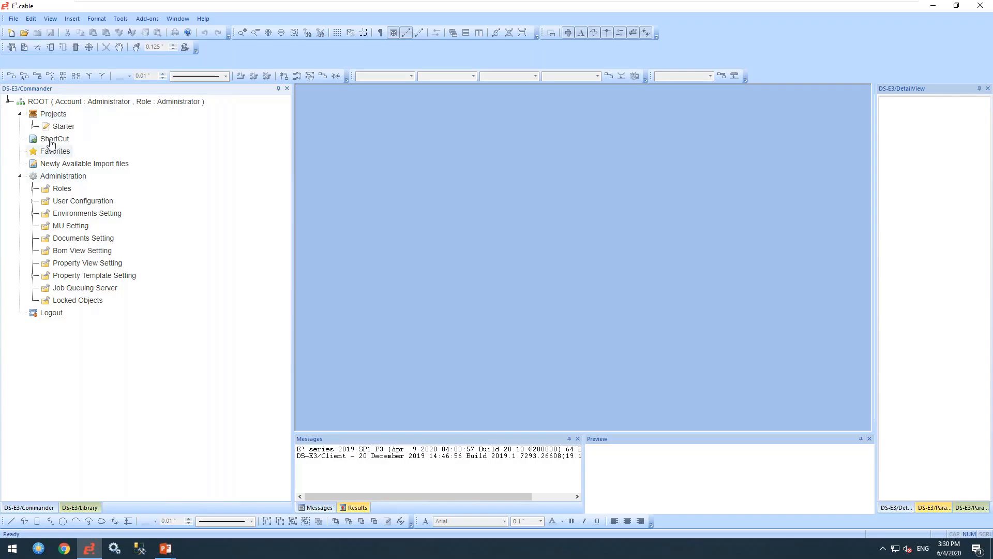
- Expand Starter, Starter_Entwicklung, Starter_Produktion and Webinar, then select the Administration section
{"action": "left_click", "coordinate": [33, 126]}
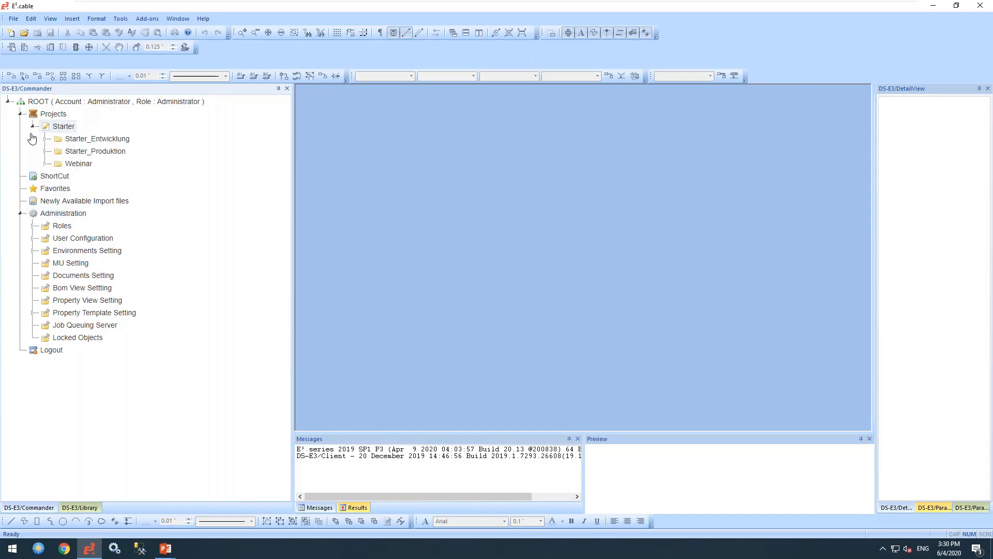
{"action": "left_click", "coordinate": [45, 138]}
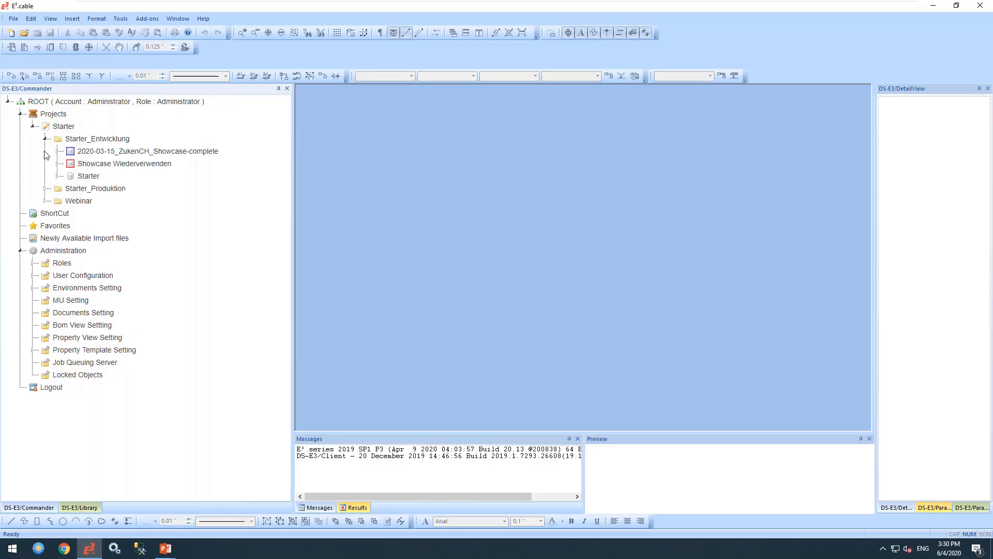
{"action": "left_click", "coordinate": [45, 189]}
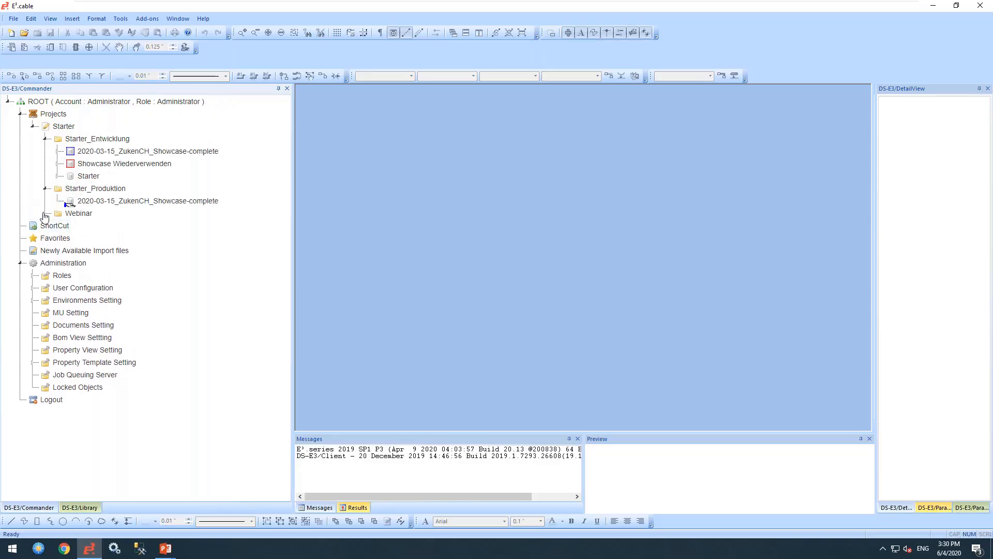
{"action": "left_click", "coordinate": [46, 213]}
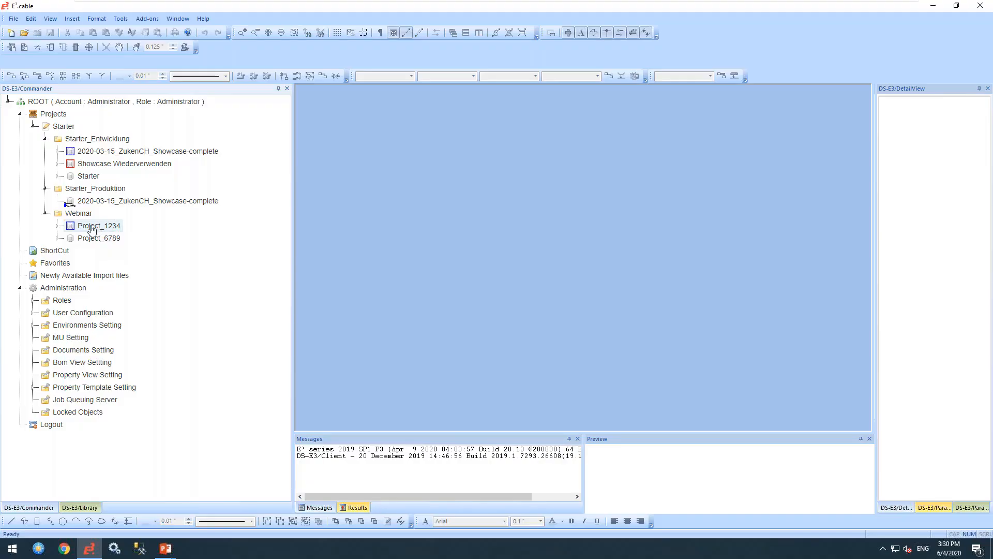
{"action": "left_click", "coordinate": [61, 291]}
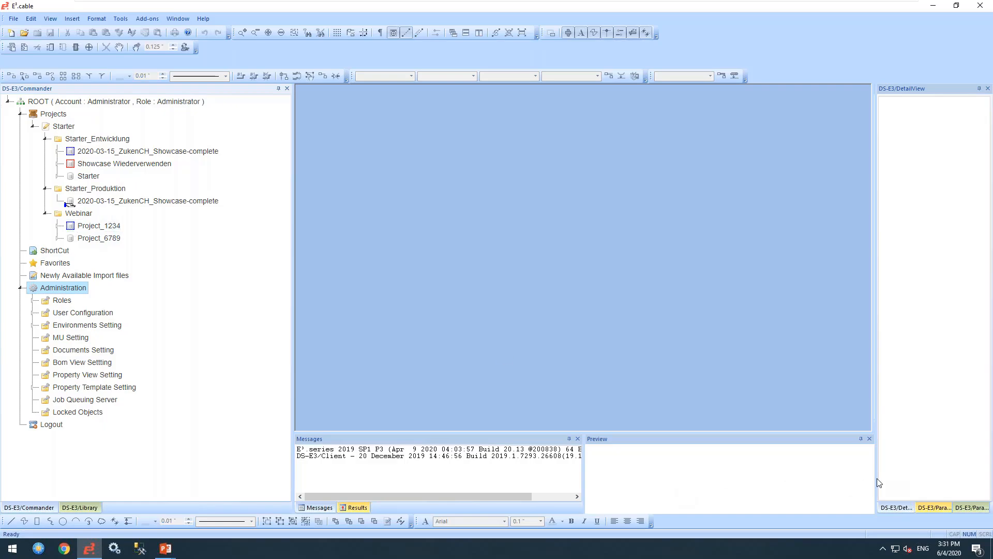
- Widen the detail panel, view Project_1234 then Showcase Wiederverwenden properties, and collapse Starter
{"action": "mouse_move", "coordinate": [877, 478]}
{"action": "left_mouse_down"}
{"action": "mouse_move", "coordinate": [757, 461]}
{"action": "mouse_move", "coordinate": [524, 461]}
{"action": "left_mouse_up"}
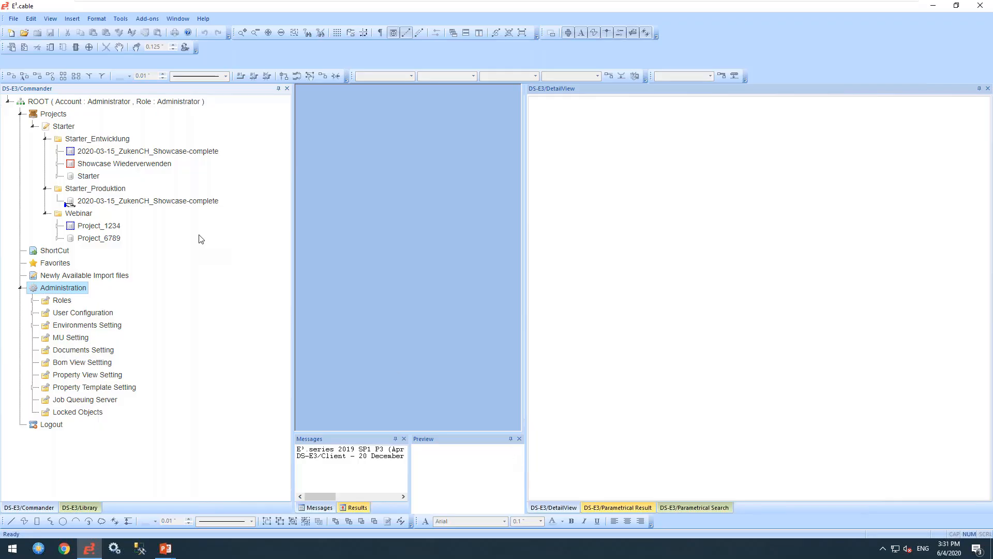
{"action": "left_click", "coordinate": [87, 228]}
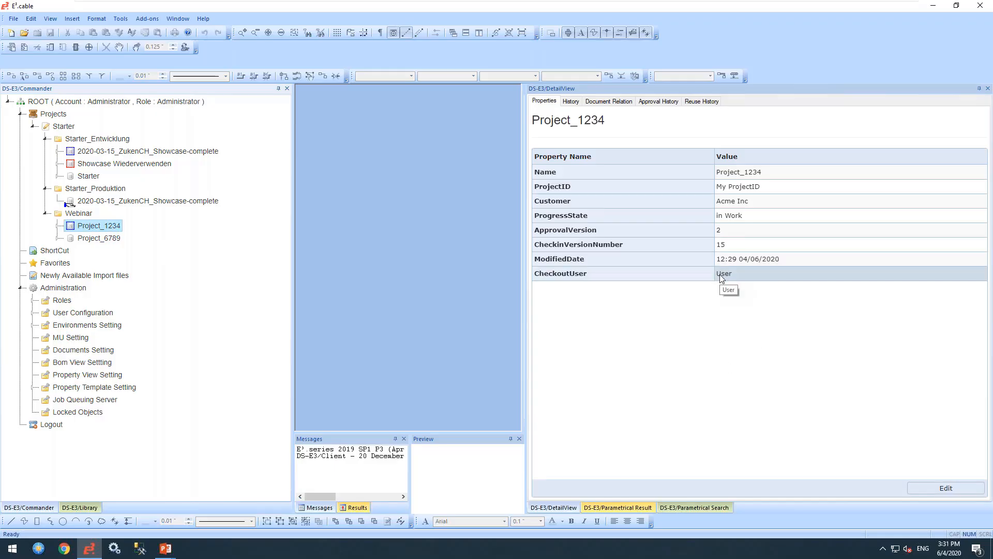
{"action": "left_click", "coordinate": [102, 166]}
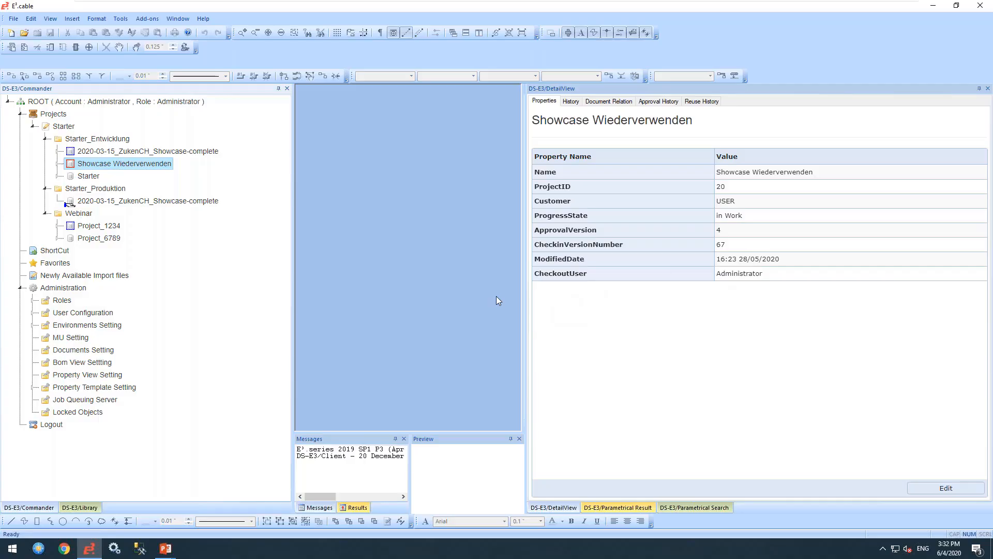
{"action": "left_click", "coordinate": [32, 128]}
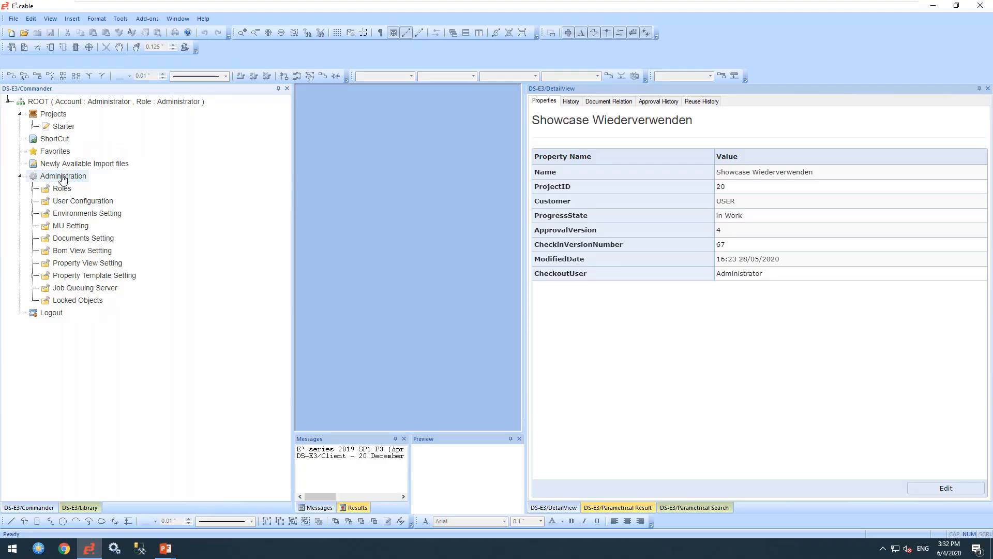
- Browse the defined roles under the Administration Roles entry, then collapse them
{"action": "left_click", "coordinate": [62, 190]}
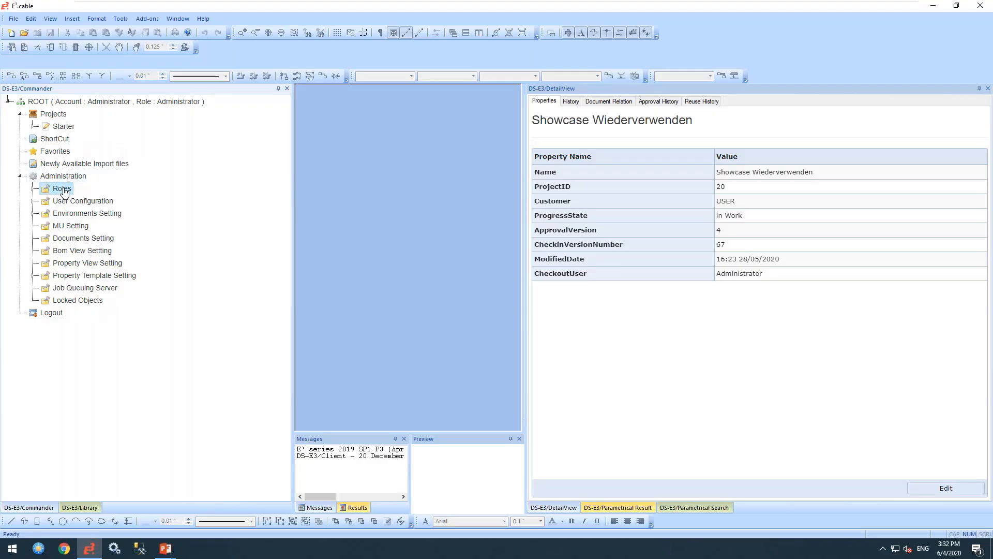
{"action": "left_click", "coordinate": [32, 189]}
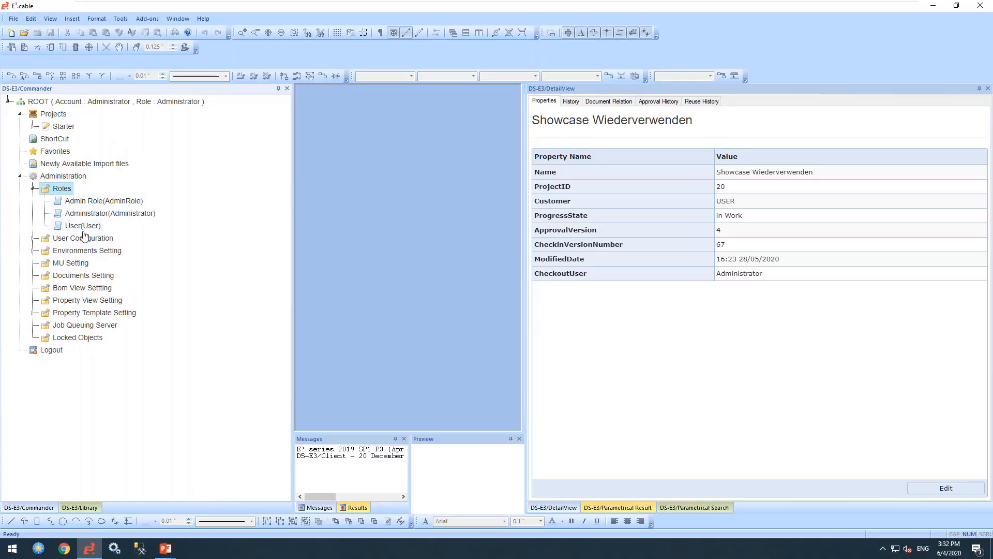
{"action": "left_click", "coordinate": [33, 190]}
- List DS-E3_Org_Starter's groups and users, then expand Environments Setting to show its environments
{"action": "left_click", "coordinate": [33, 202]}
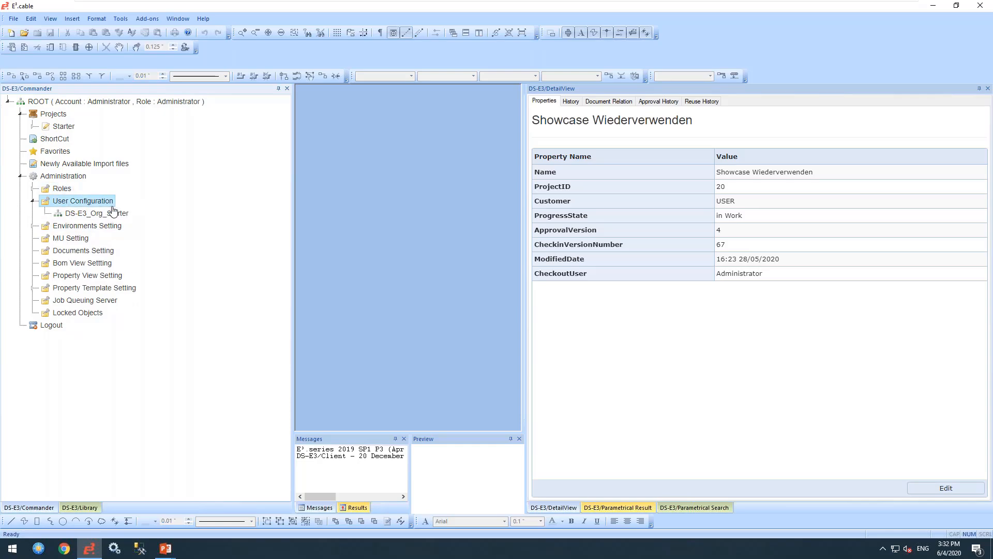
{"action": "left_click", "coordinate": [106, 215]}
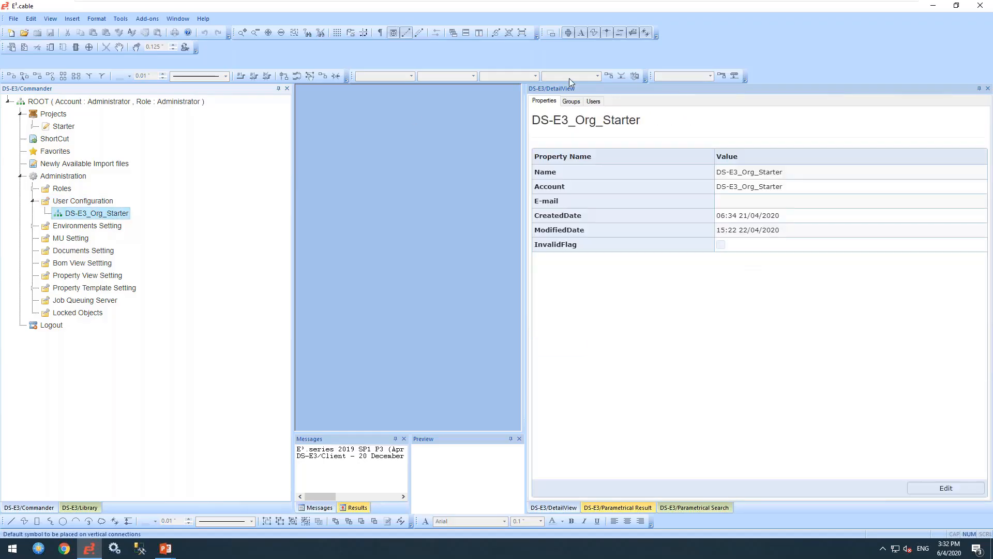
{"action": "left_click", "coordinate": [574, 102]}
{"action": "left_click", "coordinate": [593, 102]}
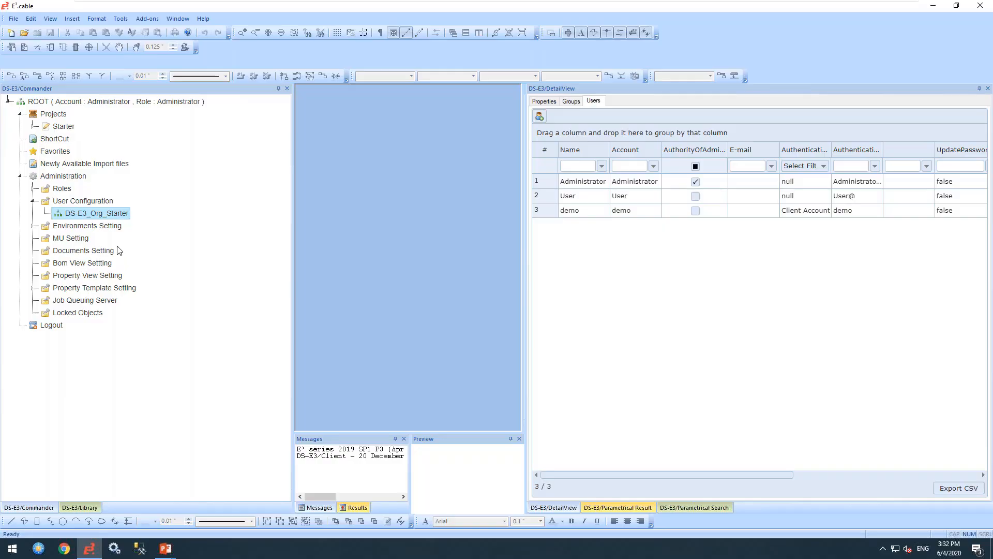
{"action": "left_click", "coordinate": [68, 226]}
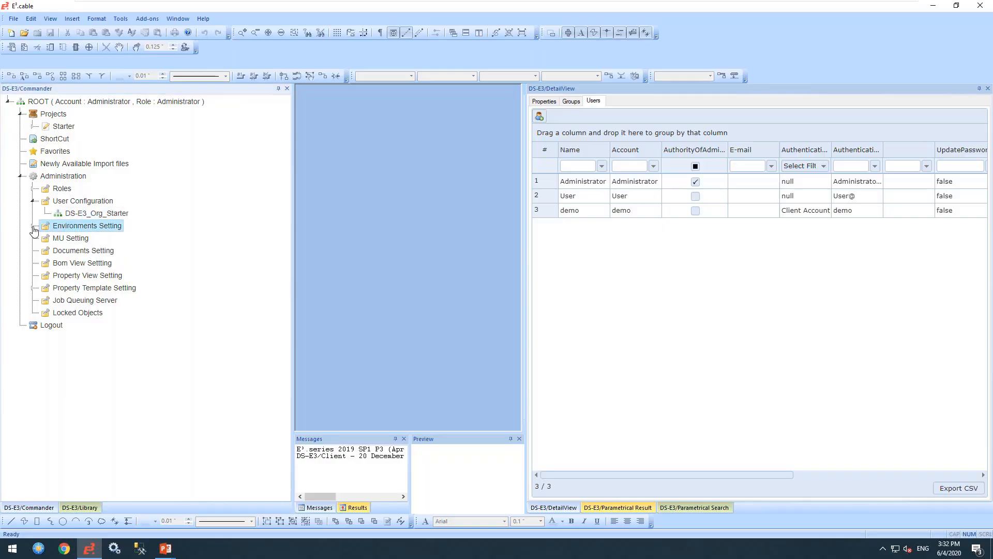
{"action": "left_click", "coordinate": [33, 227]}
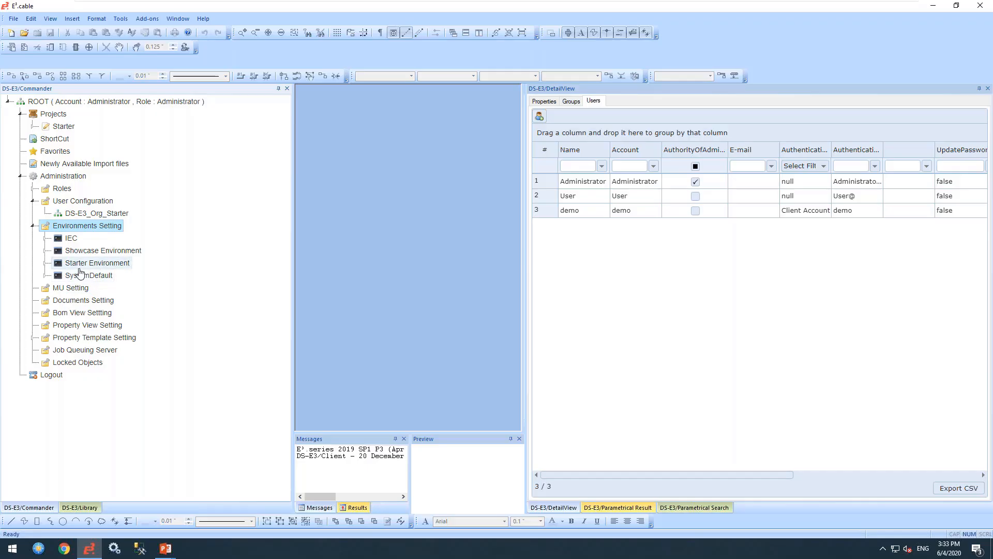
- Review the IEC and Showcase Environment settings, then show Project_1234's properties with Starter expanded
{"action": "left_click", "coordinate": [72, 238]}
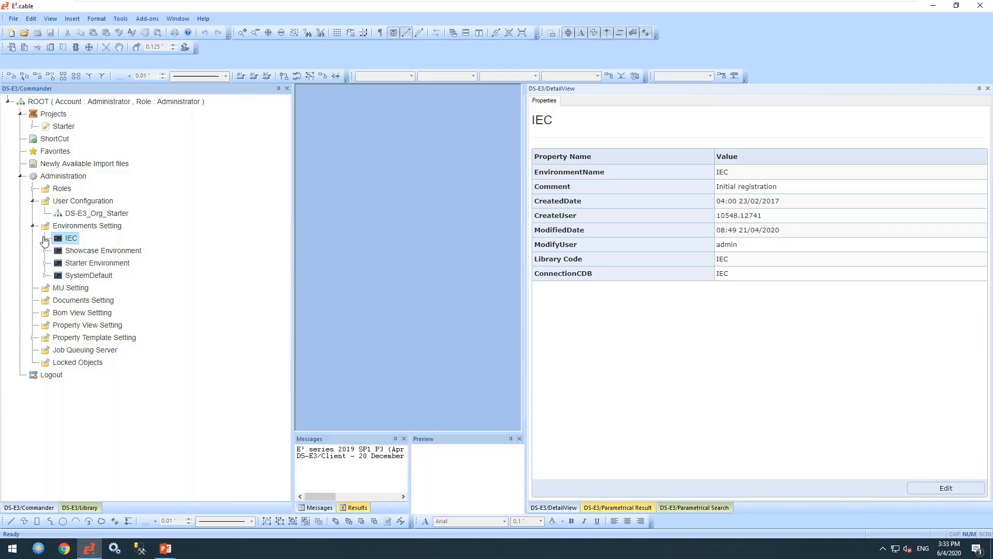
{"action": "left_click", "coordinate": [45, 239]}
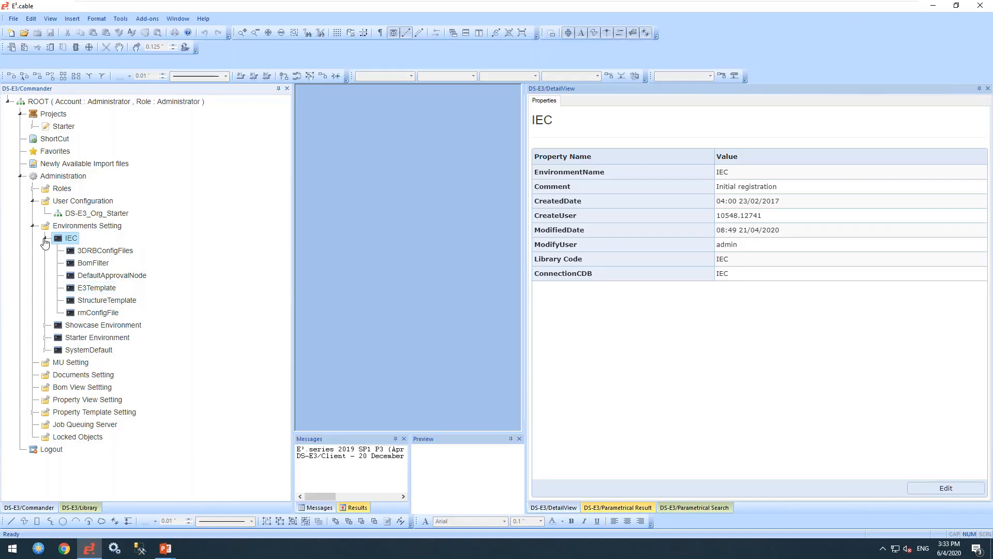
{"action": "left_click", "coordinate": [45, 238]}
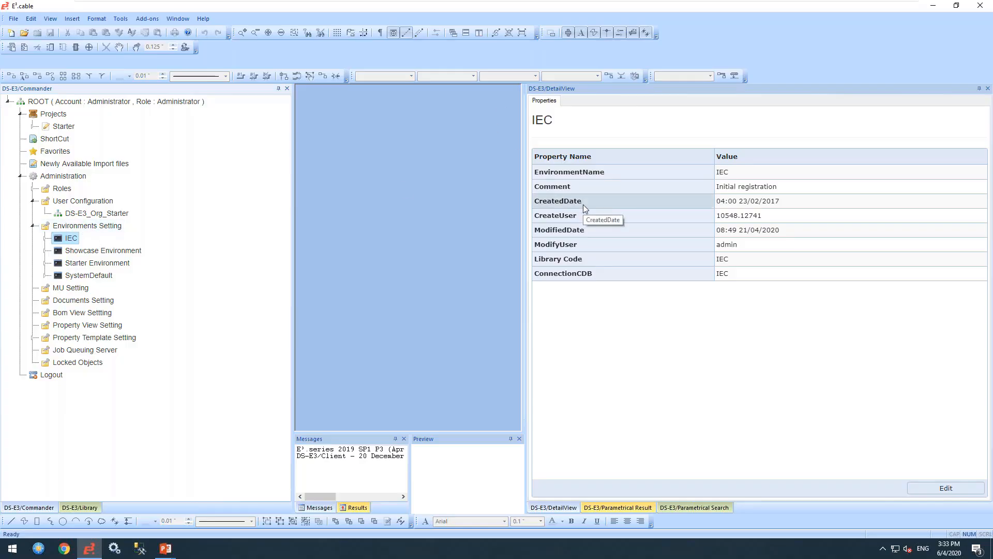
{"action": "left_click", "coordinate": [114, 253]}
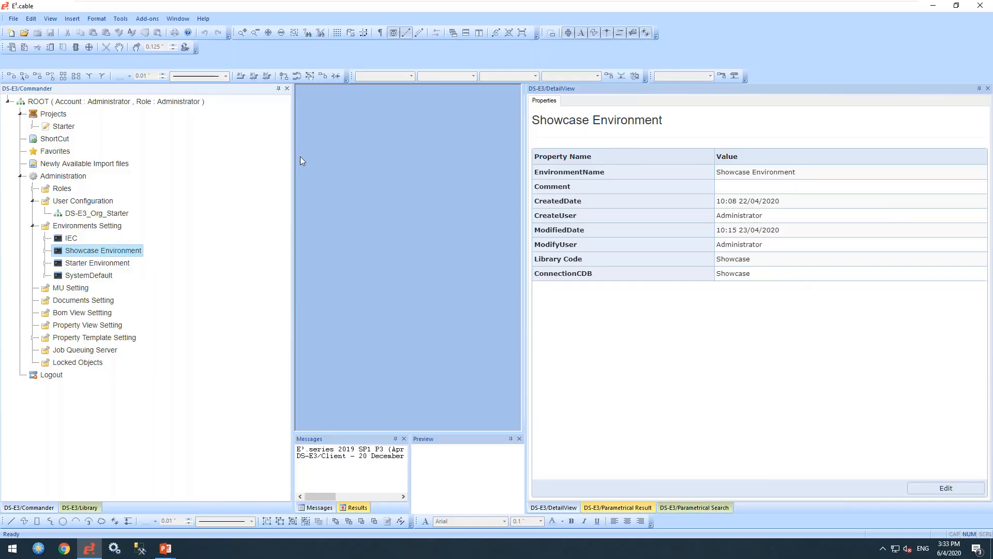
{"action": "left_click", "coordinate": [32, 127]}
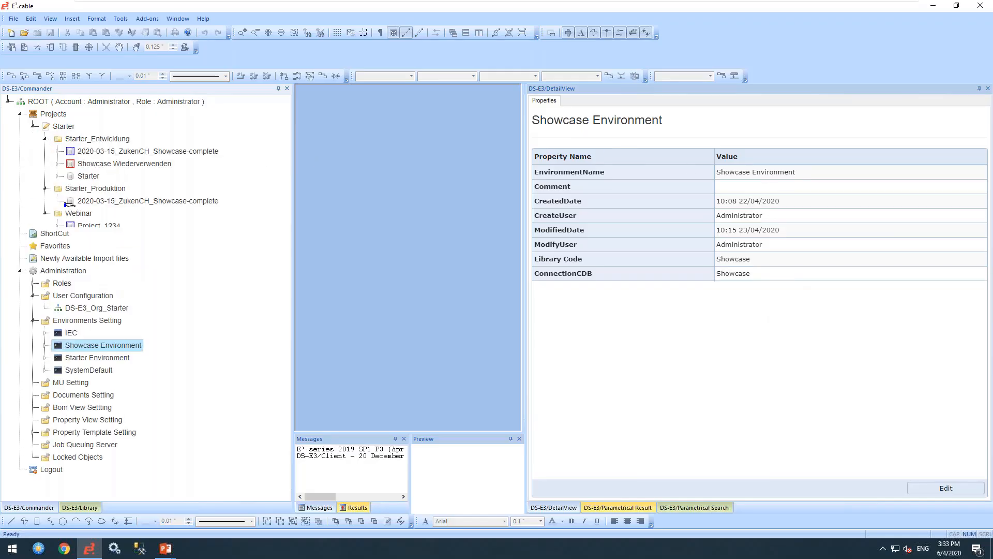
{"action": "left_click", "coordinate": [97, 227]}
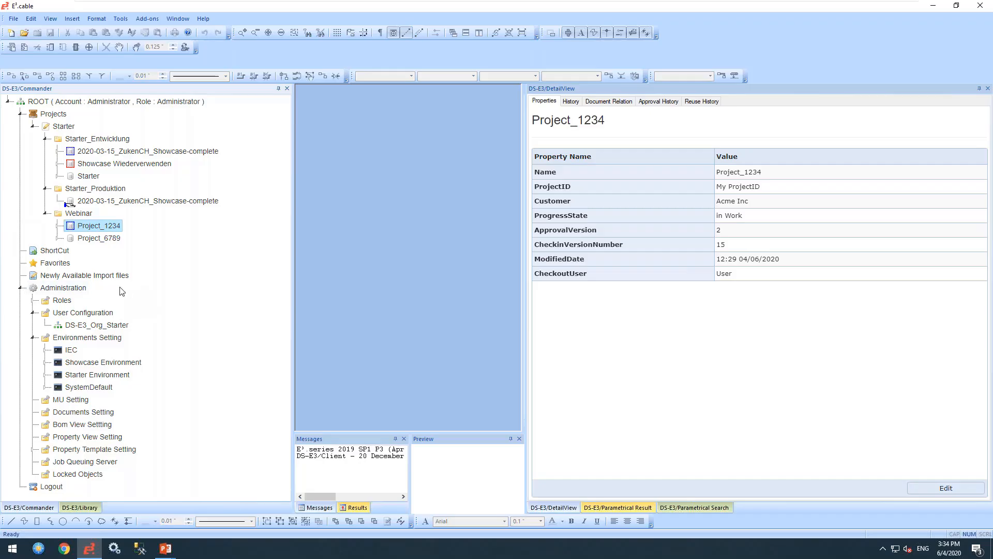
- Collapse Administration, select the Webinar folder under Projects, and bring up its context menu
{"action": "left_click", "coordinate": [21, 287]}
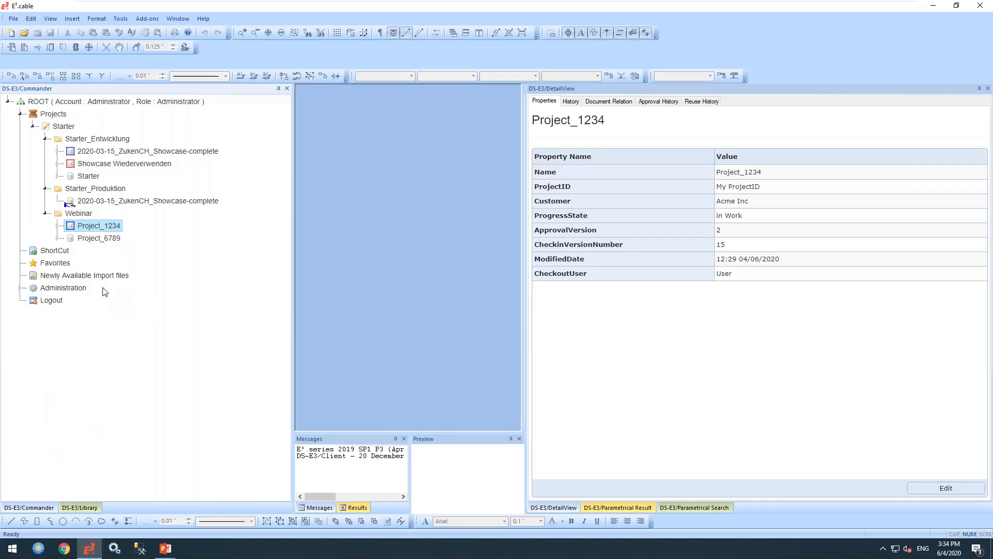
{"action": "left_click", "coordinate": [61, 118]}
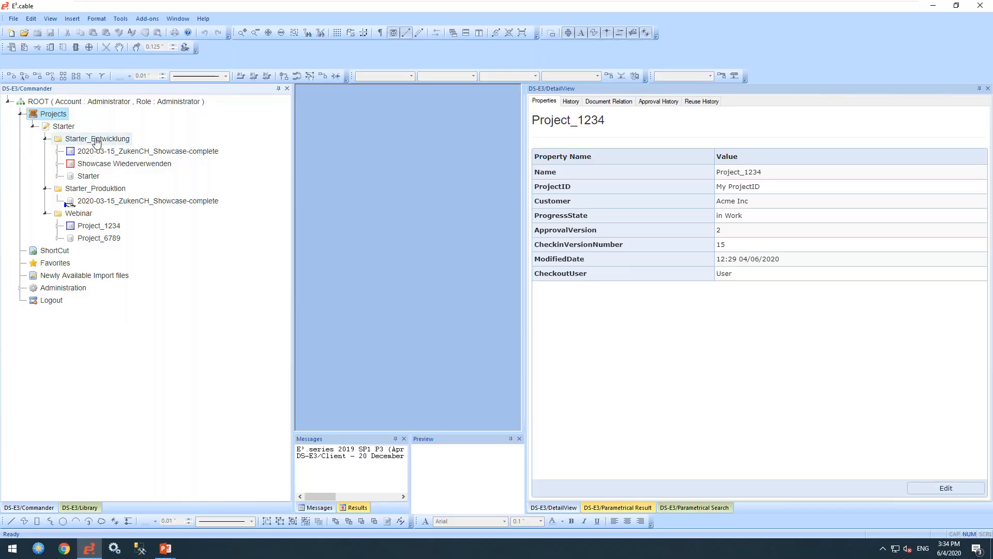
{"action": "left_click", "coordinate": [81, 216]}
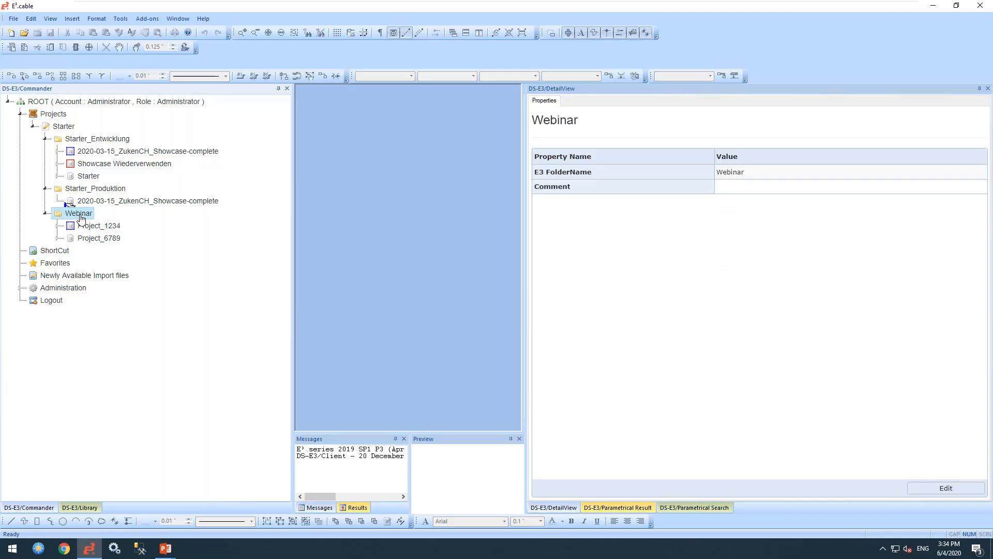
{"action": "right_click", "coordinate": [81, 217]}
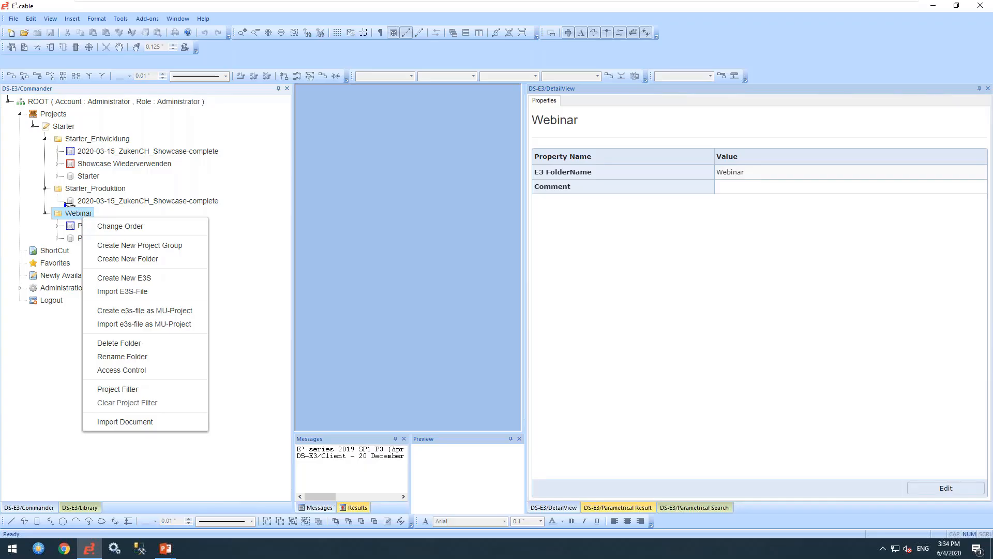
- Create a new E3S named MyNewProject in Webinar using the Showcase Environment
{"action": "left_click", "coordinate": [133, 280]}
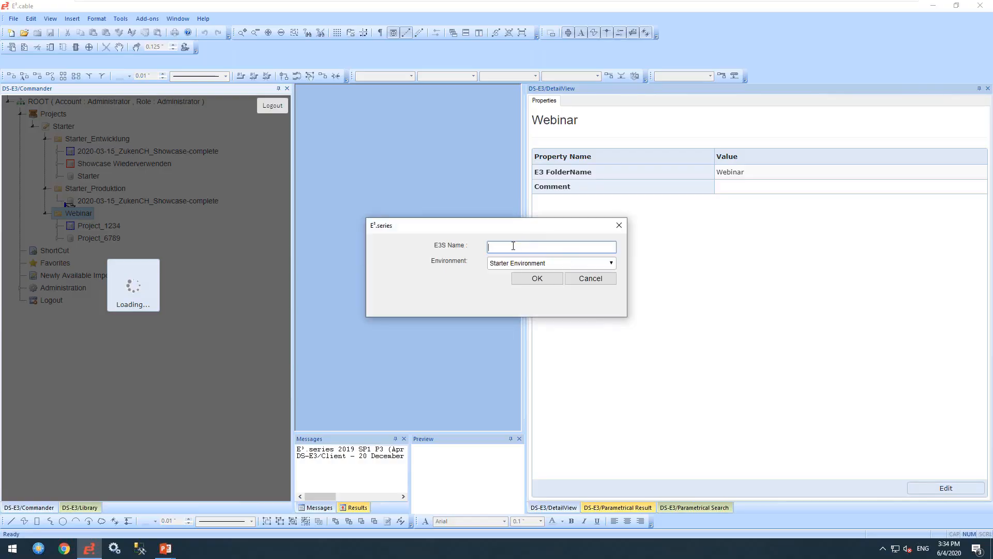
{"action": "type", "text": "MyNewProject"}
{"action": "left_click", "coordinate": [525, 265]}
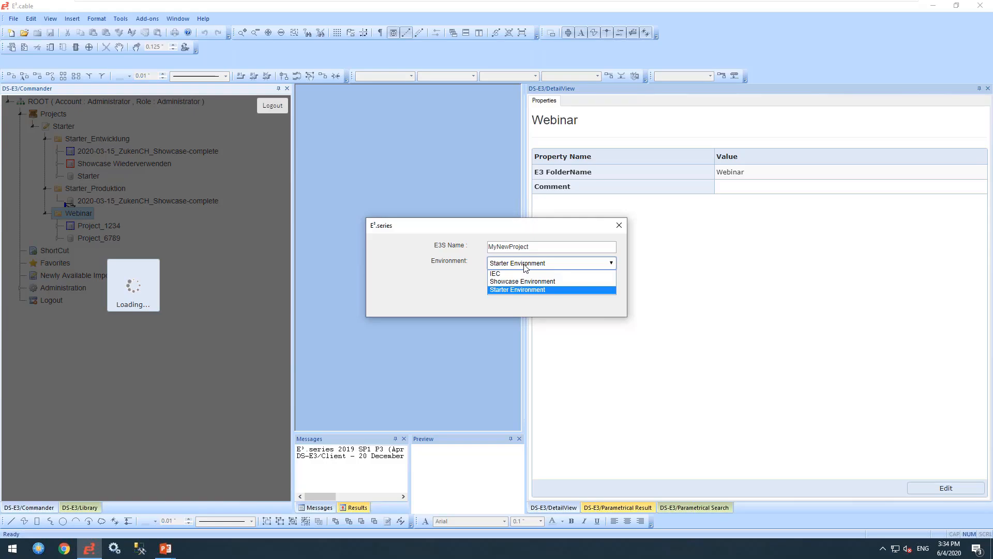
{"action": "left_click", "coordinate": [501, 283]}
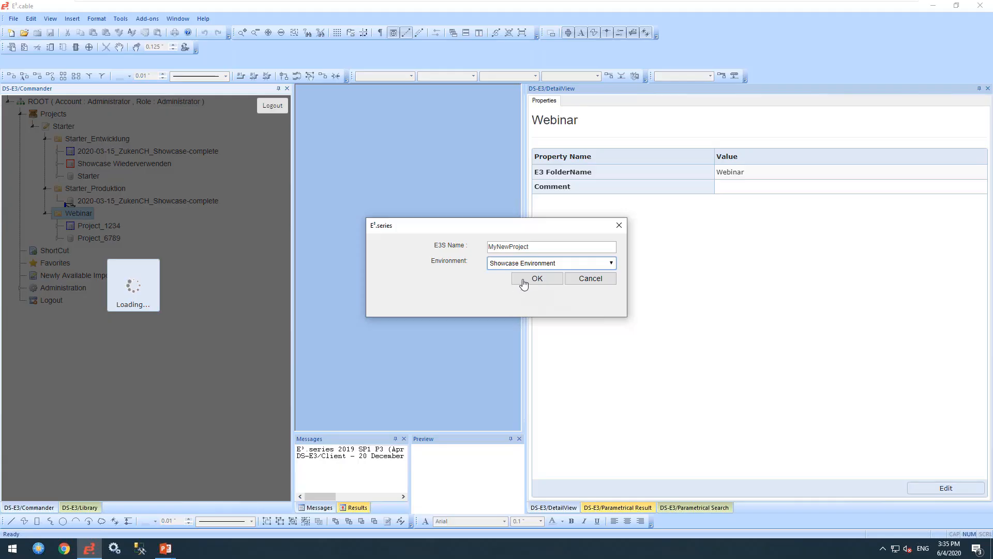
{"action": "left_click", "coordinate": [520, 281]}
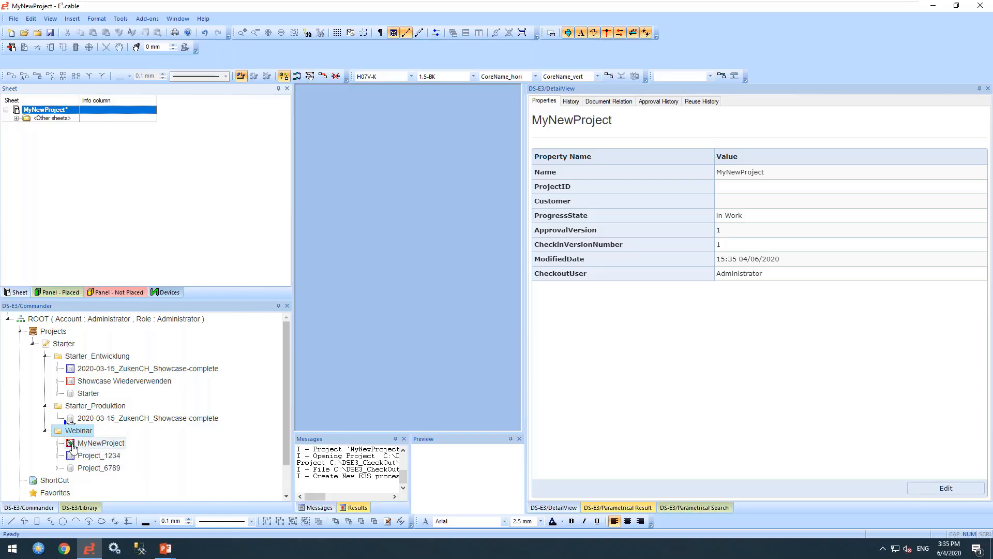
- Expand <Other sheets> in the sheet tree to list sheet 1
{"action": "left_click", "coordinate": [16, 118]}
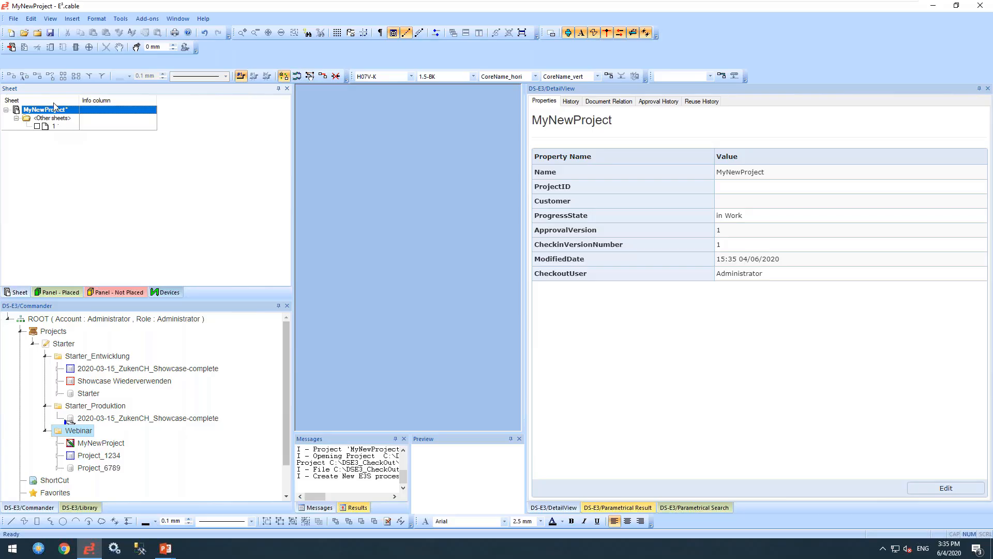
- Look over the File menu and MyNewProject's context menu without choosing anything
{"action": "left_click", "coordinate": [14, 21]}
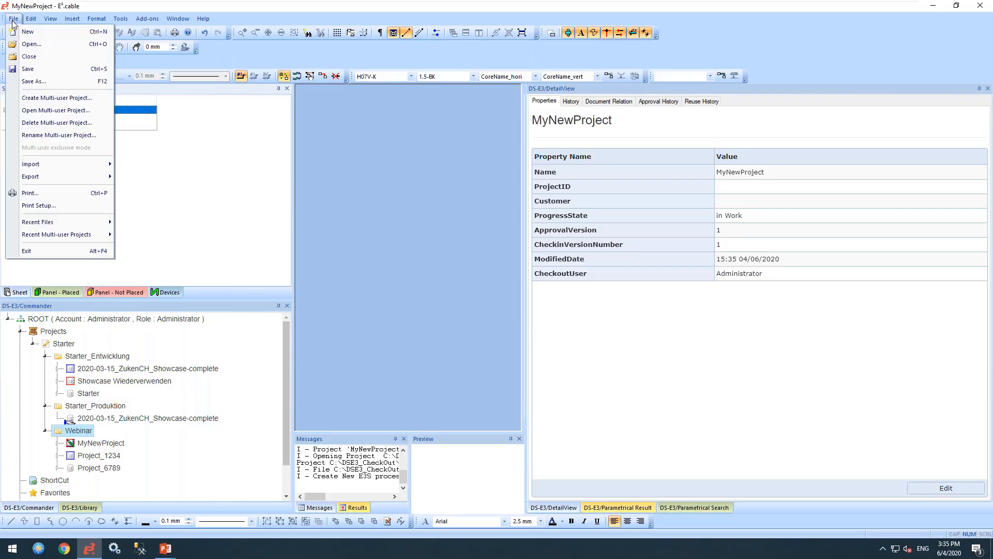
{"action": "key", "text": "Escape"}
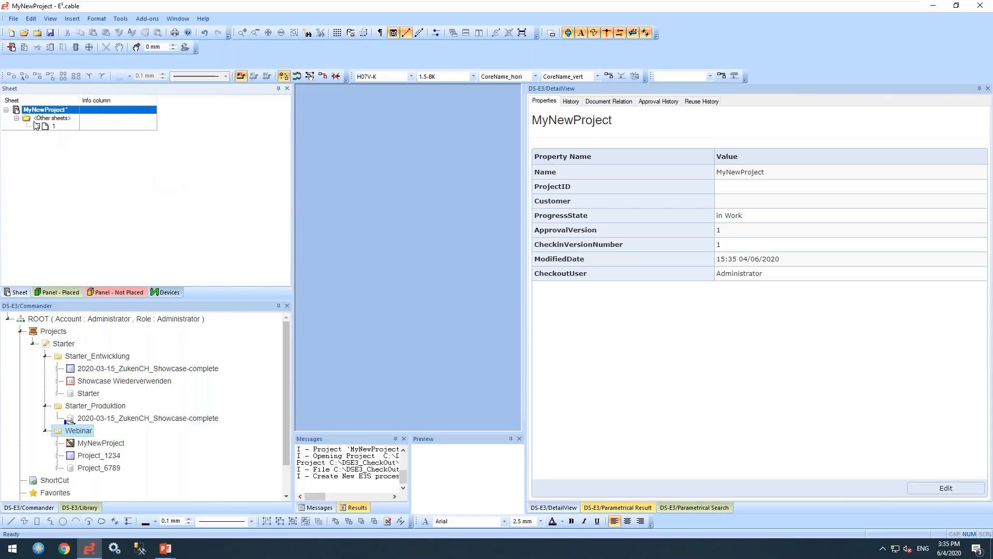
{"action": "right_click", "coordinate": [39, 113]}
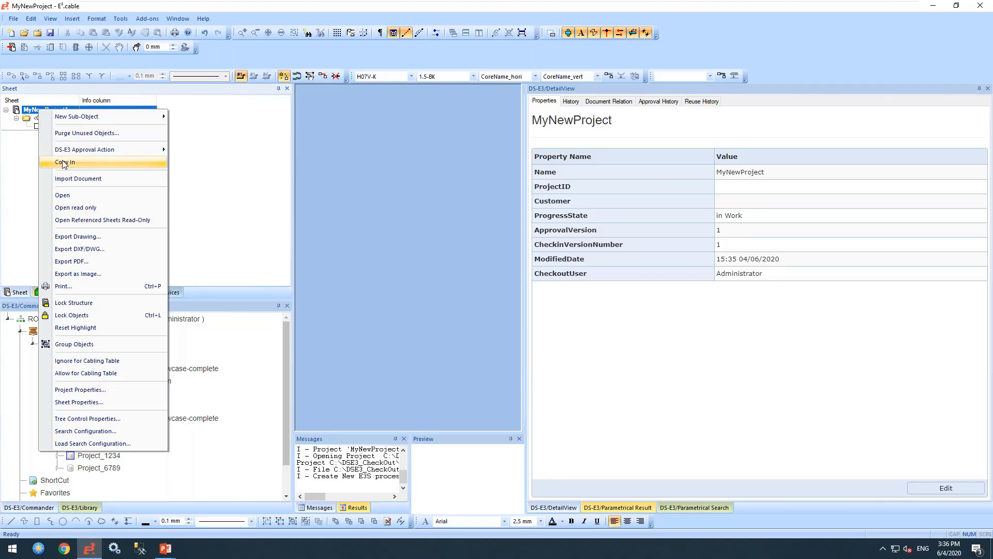
{"action": "left_click", "coordinate": [34, 172]}
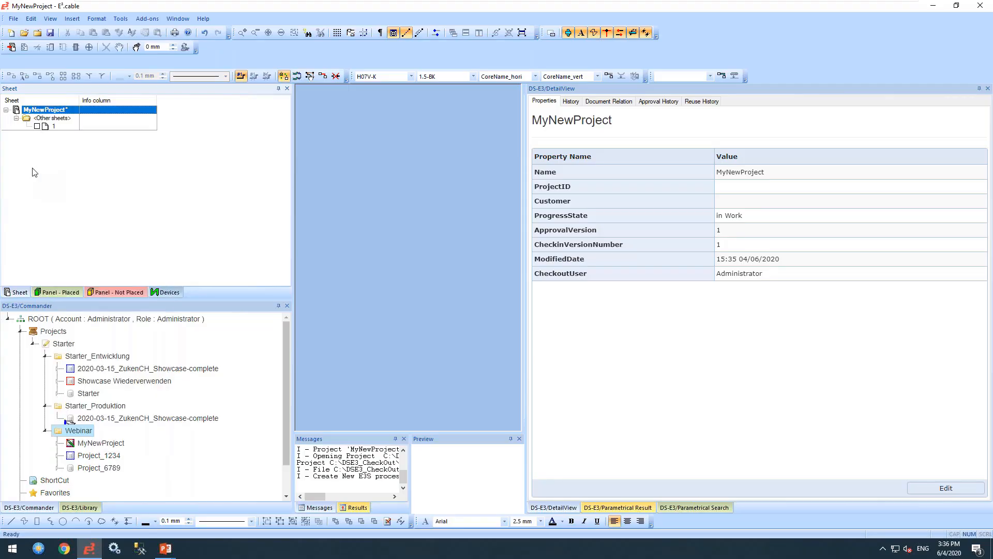
- Save and close MyNewProject, then select it under Webinar in the Commander tree
{"action": "left_click", "coordinate": [19, 19]}
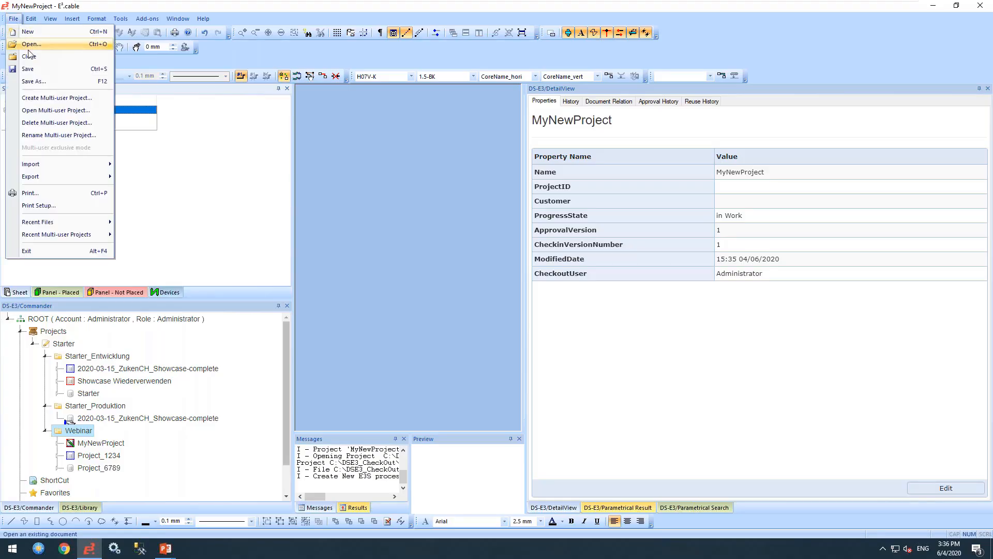
{"action": "left_click", "coordinate": [27, 68]}
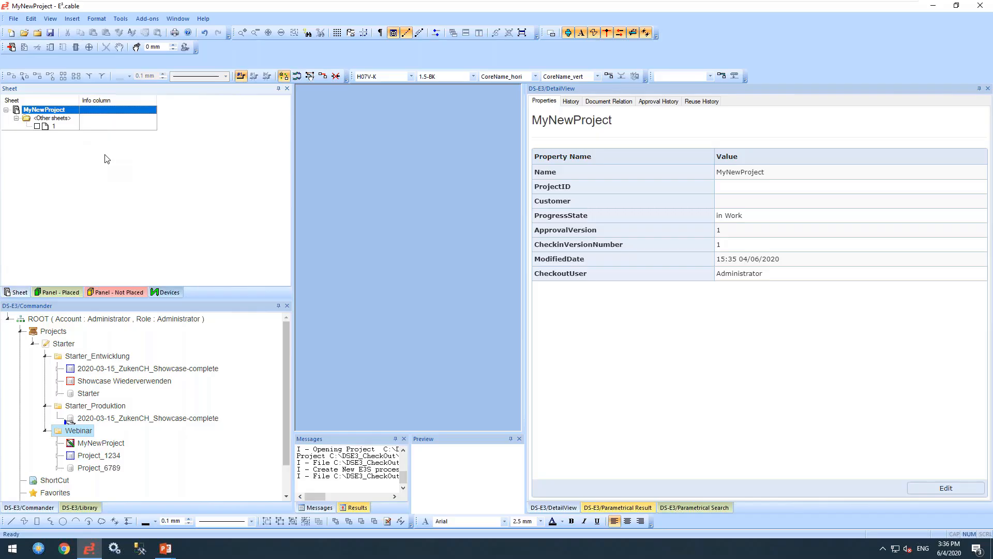
{"action": "left_click", "coordinate": [14, 19]}
{"action": "left_click", "coordinate": [29, 56]}
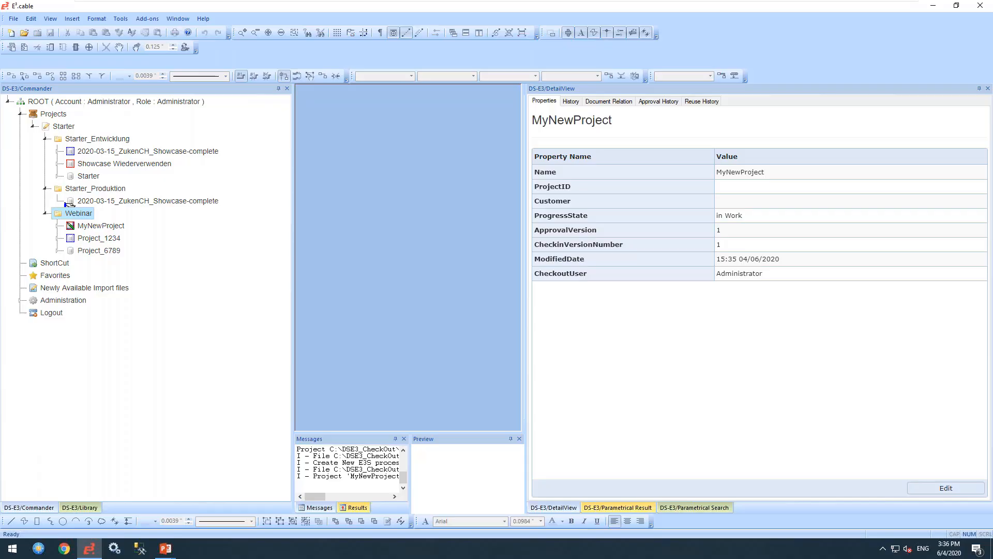
{"action": "left_click", "coordinate": [93, 226]}
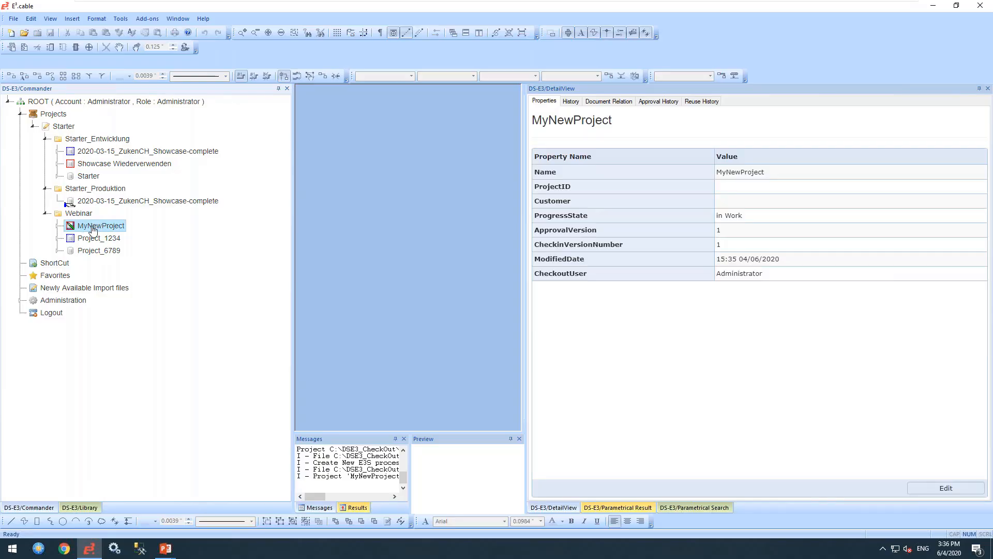
- Add Administrator to MyNewProject's access control with read, write, create child, delete and configure rights
{"action": "right_click", "coordinate": [94, 229]}
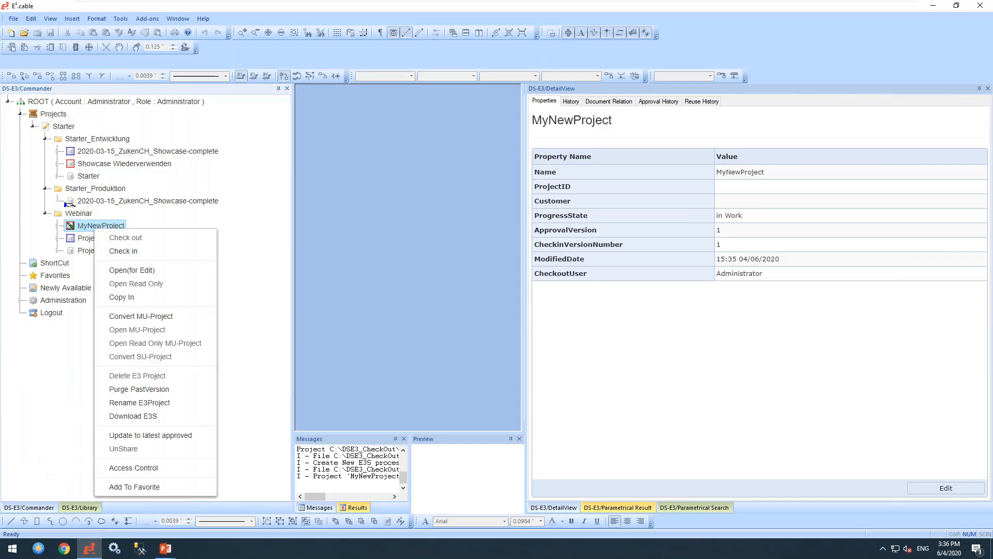
{"action": "left_click", "coordinate": [132, 467]}
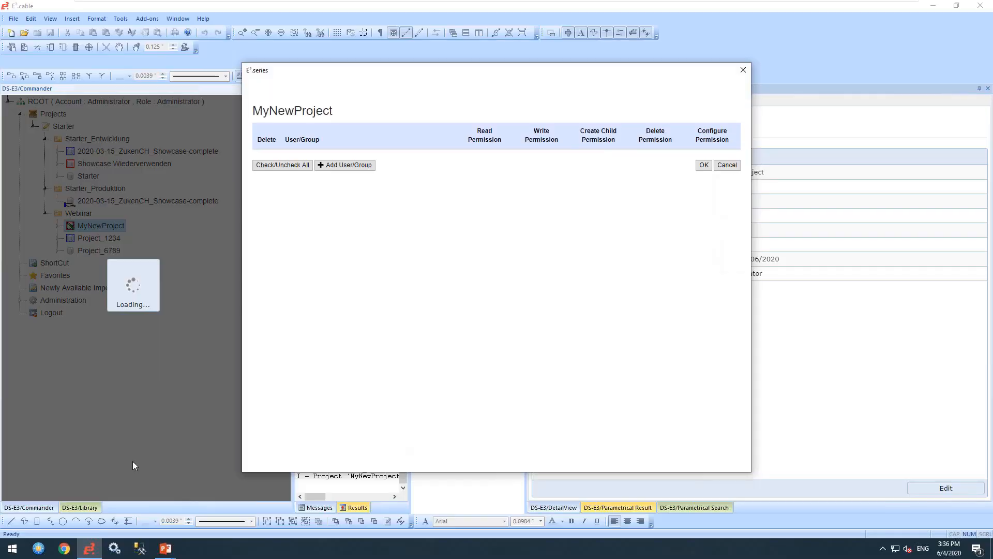
{"action": "left_click", "coordinate": [337, 165]}
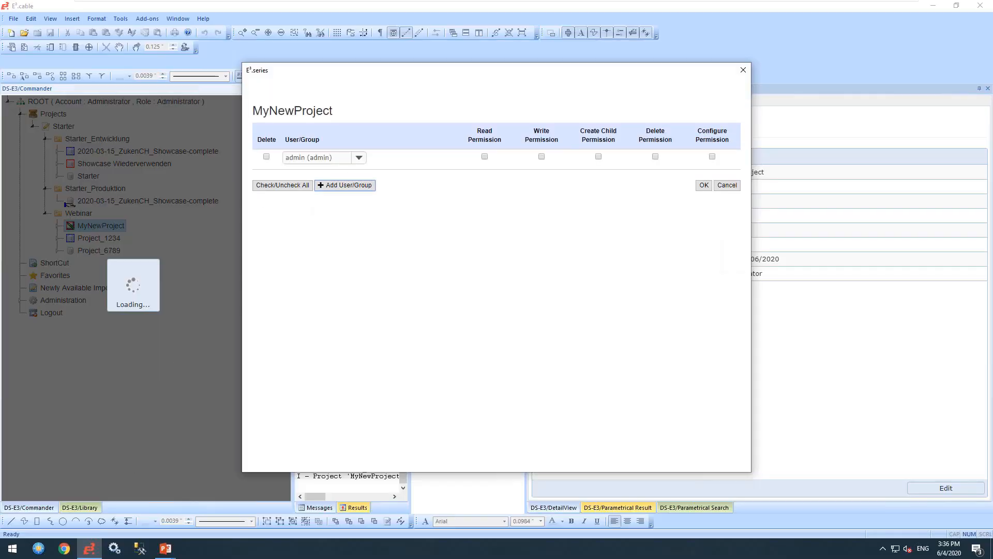
{"action": "left_click", "coordinate": [358, 158]}
{"action": "left_click", "coordinate": [315, 183]}
{"action": "left_click", "coordinate": [485, 156]}
{"action": "left_click", "coordinate": [541, 156]}
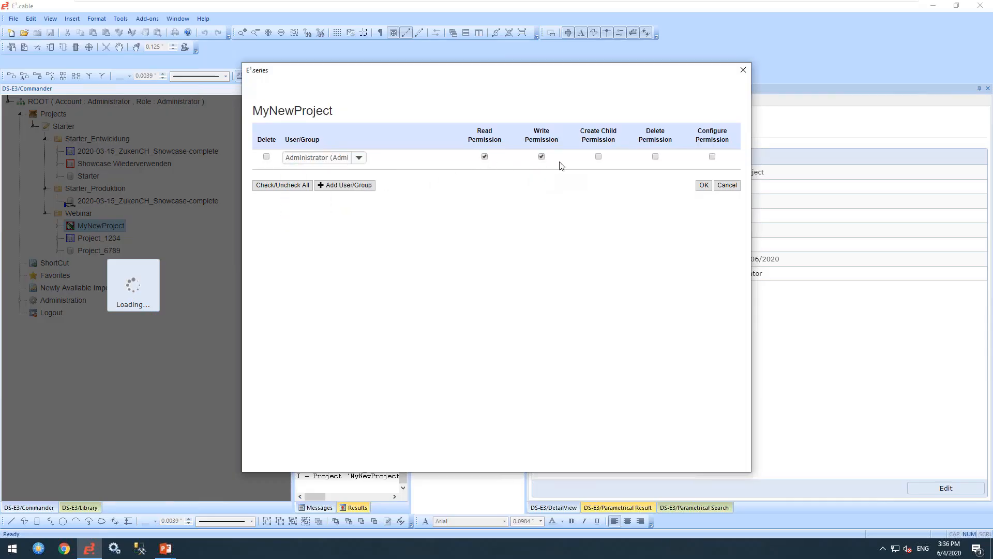
{"action": "left_click", "coordinate": [599, 156]}
{"action": "left_click", "coordinate": [655, 156]}
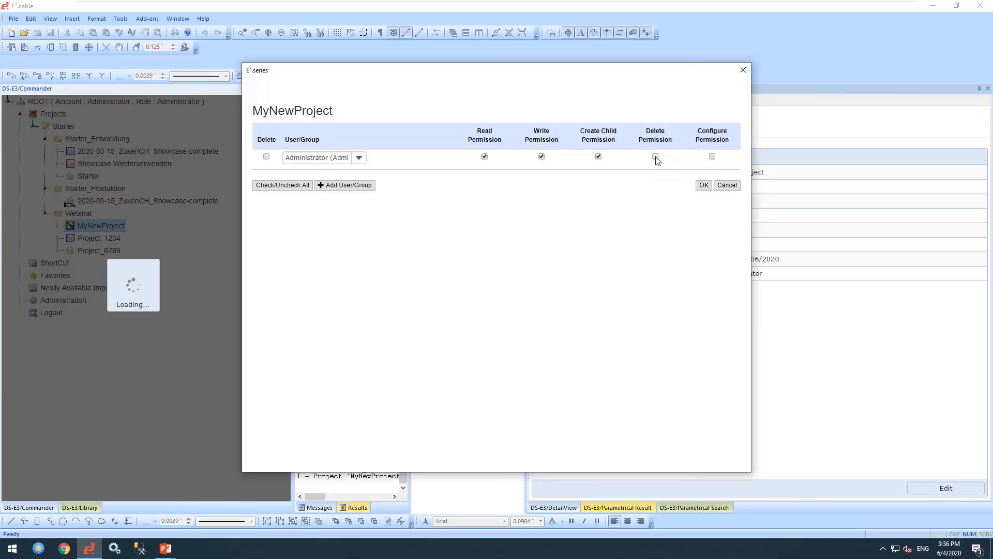
{"action": "left_click", "coordinate": [713, 156]}
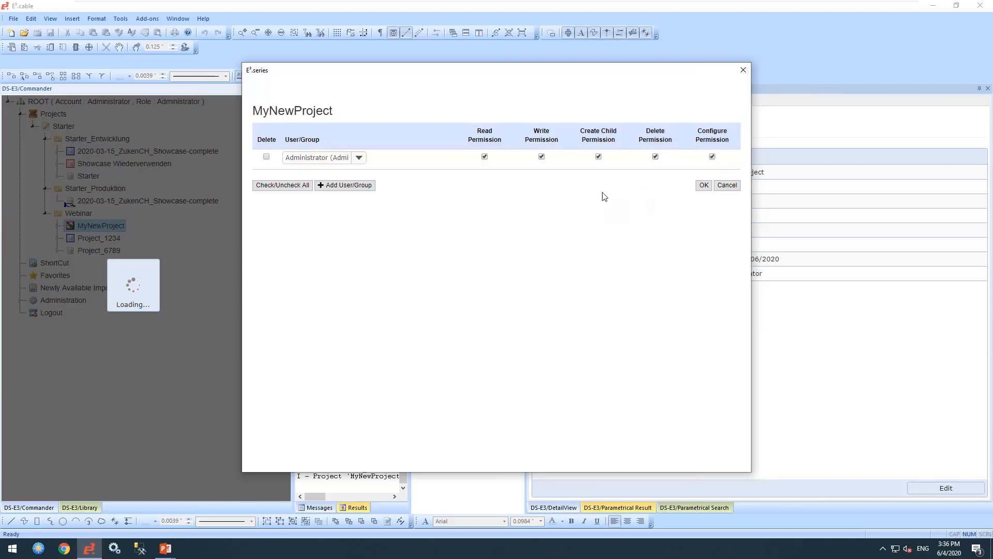
- Add a User entry with the same five permissions and apply the access control
{"action": "left_click", "coordinate": [357, 185]}
{"action": "left_click", "coordinate": [359, 178]}
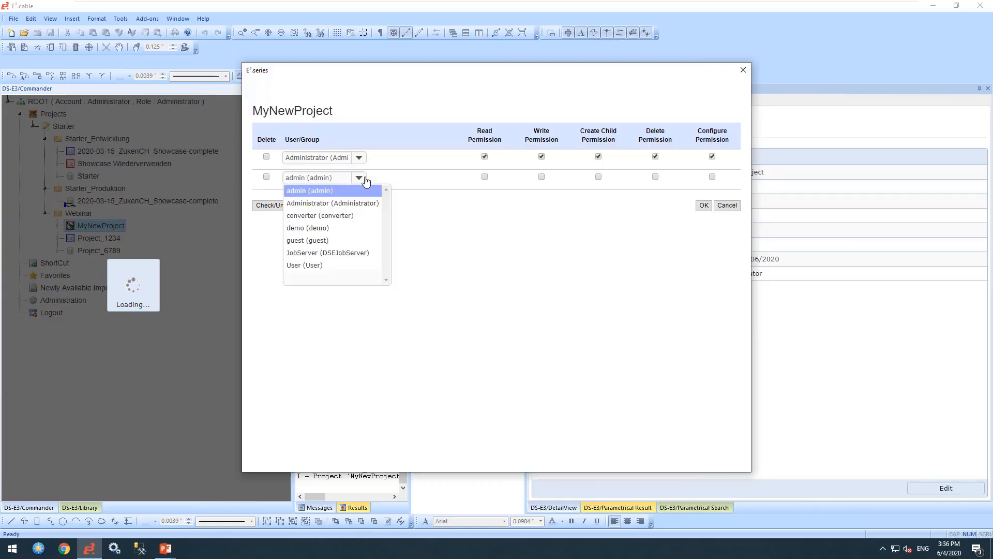
{"action": "left_click", "coordinate": [306, 266]}
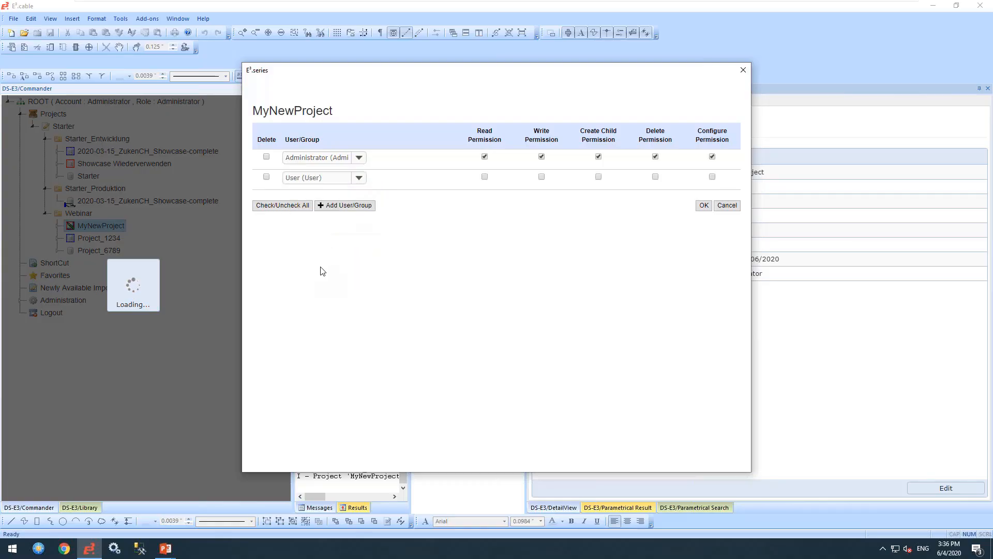
{"action": "left_click", "coordinate": [485, 177]}
{"action": "left_click", "coordinate": [542, 177]}
{"action": "left_click", "coordinate": [599, 177]}
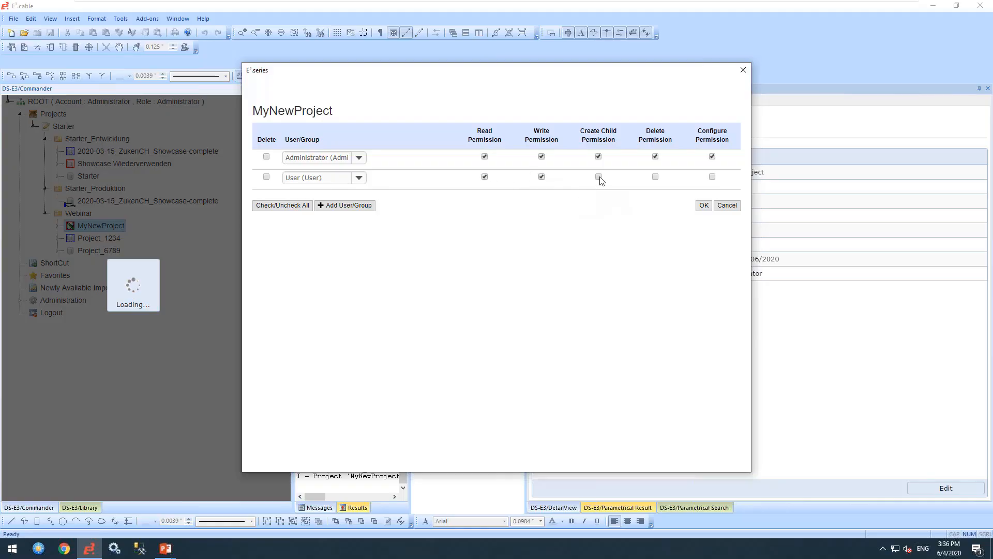
{"action": "left_click", "coordinate": [656, 177]}
{"action": "left_click", "coordinate": [713, 177]}
{"action": "left_click", "coordinate": [701, 205]}
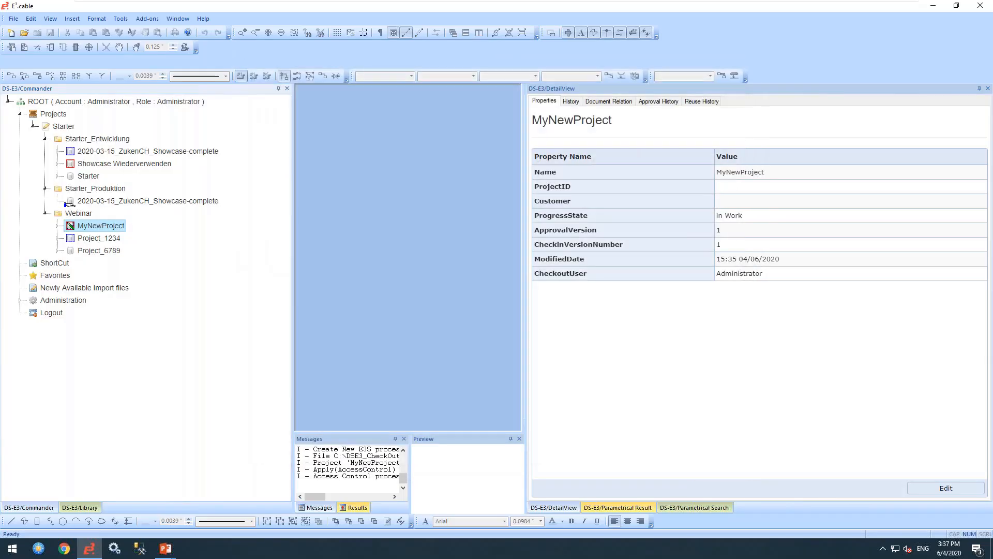
- Edit MyNewProject's properties to ProjectID Project1002 and Customer Acme Inc, then save them
{"action": "left_click", "coordinate": [726, 190]}
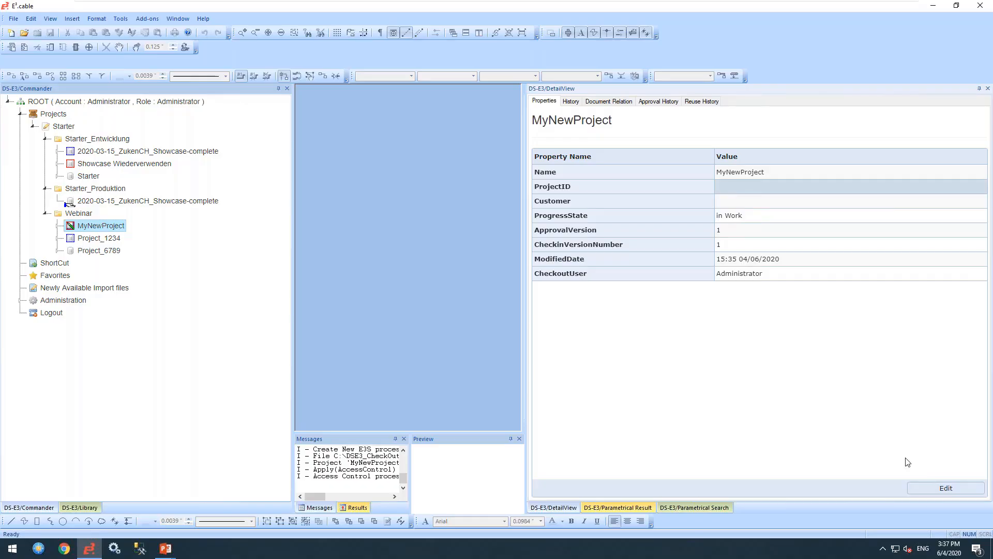
{"action": "left_click", "coordinate": [945, 488]}
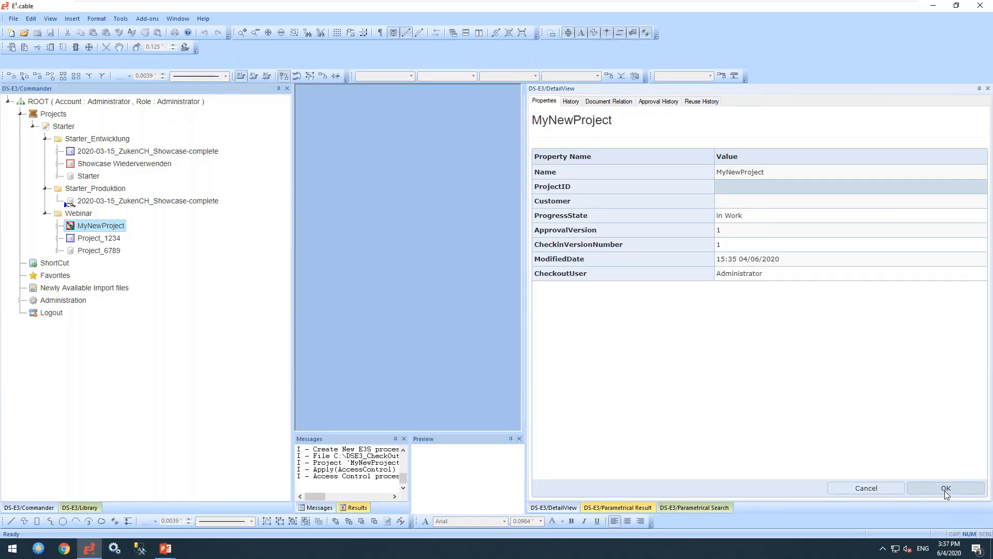
{"action": "left_click", "coordinate": [723, 188]}
{"action": "type", "text": "P"}
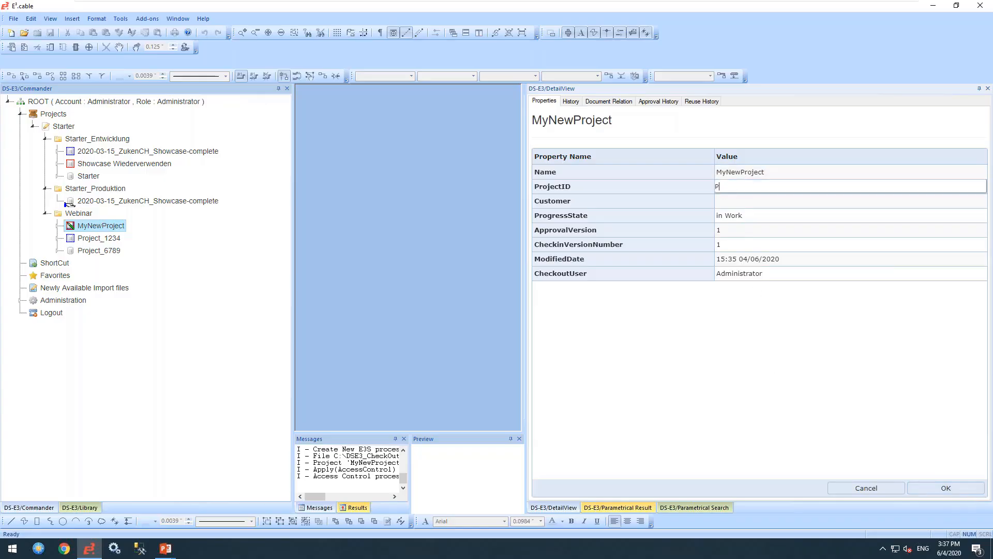
{"action": "type", "text": "roject` 12"}
{"action": "key", "text": "BackSpace"}
{"action": "key", "text": "BackSpace"}
{"action": "type", "text": "1002"}
{"action": "left_click", "coordinate": [742, 201]}
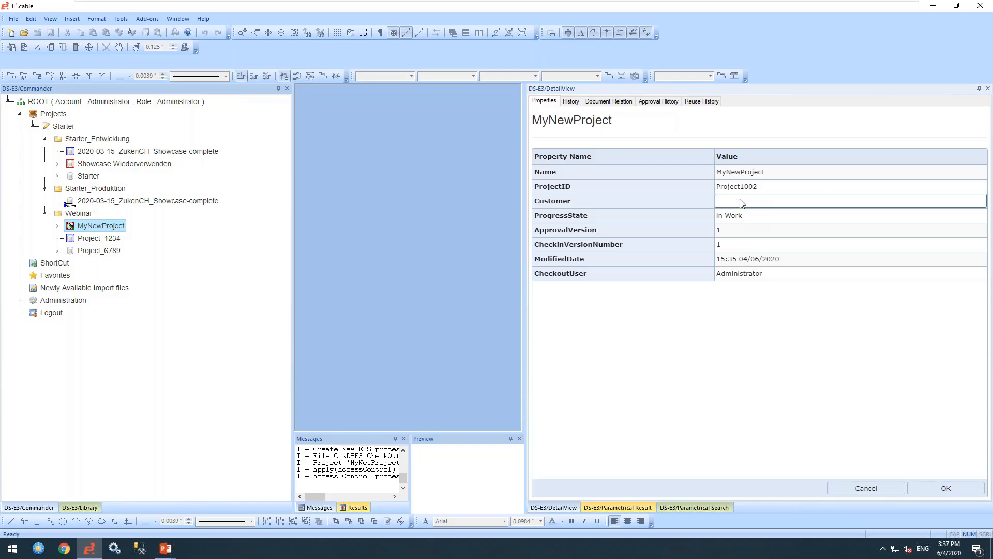
{"action": "type", "text": "Ace"}
{"action": "type", "text": "me In"}
{"action": "type", "text": "c"}
{"action": "left_click", "coordinate": [809, 187]}
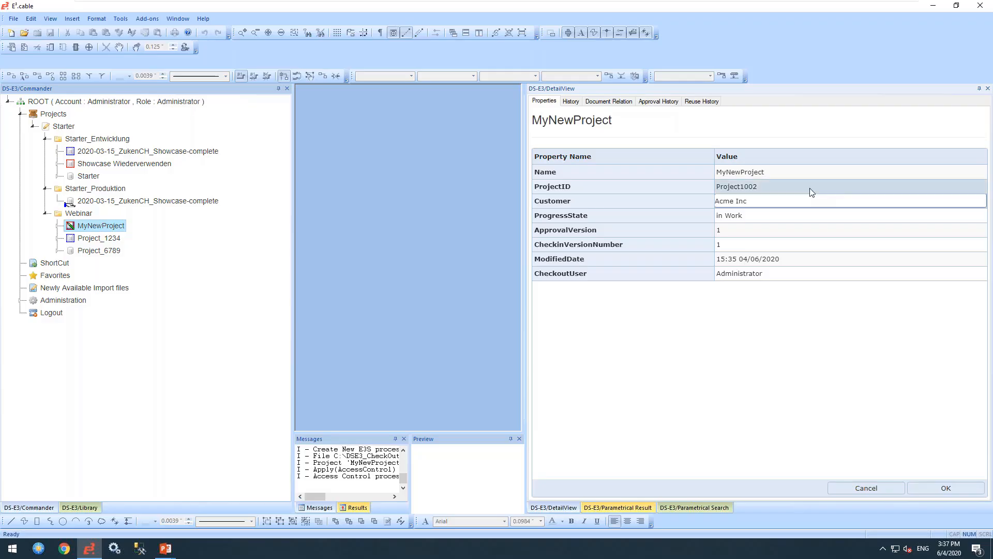
{"action": "left_click", "coordinate": [929, 486]}
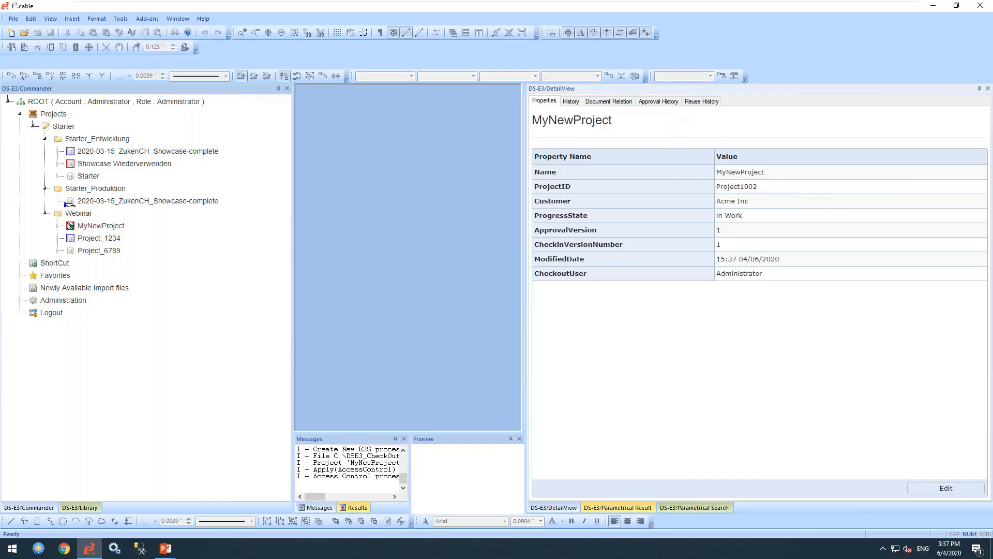
- Log out of DS-E3 and sign back in with the administrator password
{"action": "left_click", "coordinate": [56, 314]}
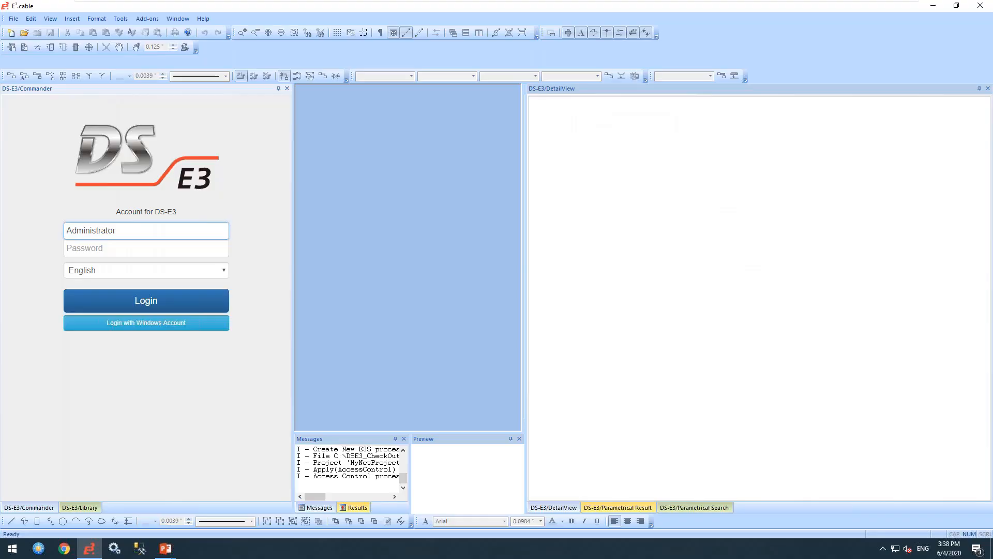
{"action": "left_click", "coordinate": [86, 253]}
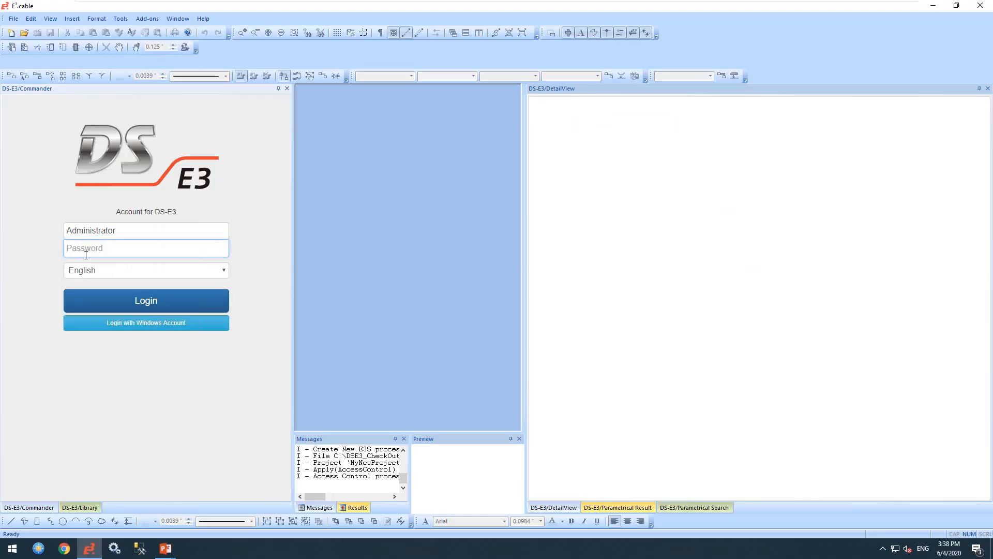
{"action": "type", "text": "•••••••••••••"}
{"action": "key", "text": "Return"}
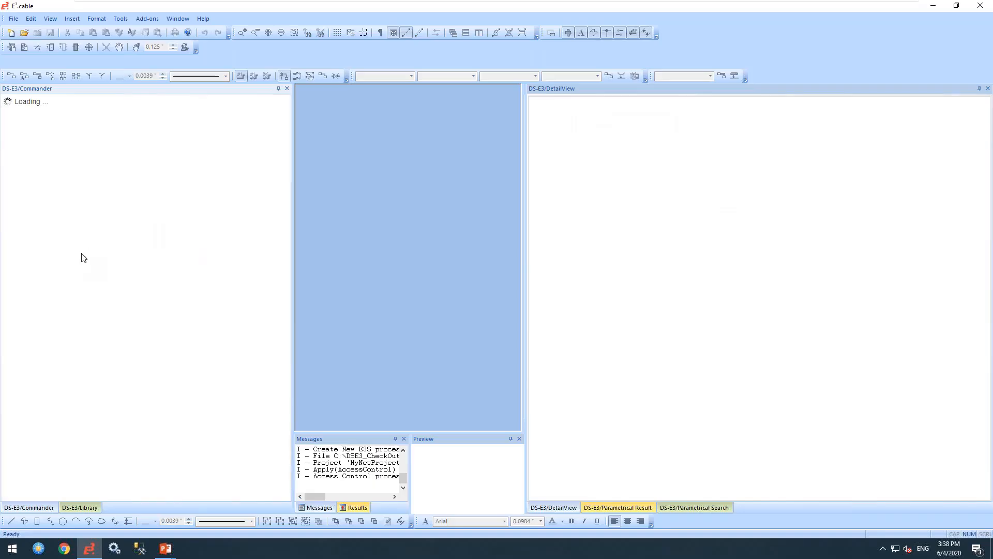
- Check MyNewProject in from the Starter tree and delete its local project file
{"action": "left_click", "coordinate": [33, 127]}
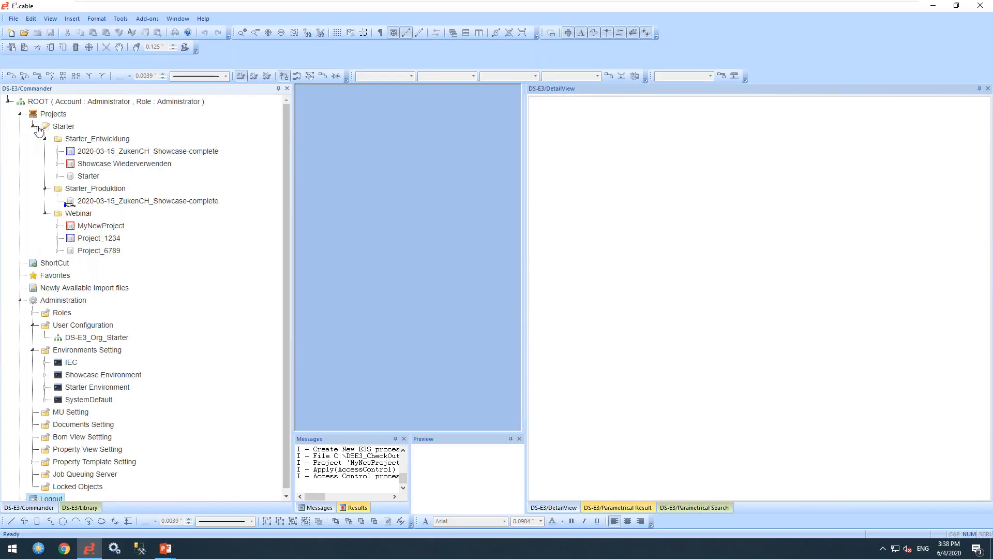
{"action": "left_click", "coordinate": [96, 226]}
{"action": "right_click", "coordinate": [93, 227]}
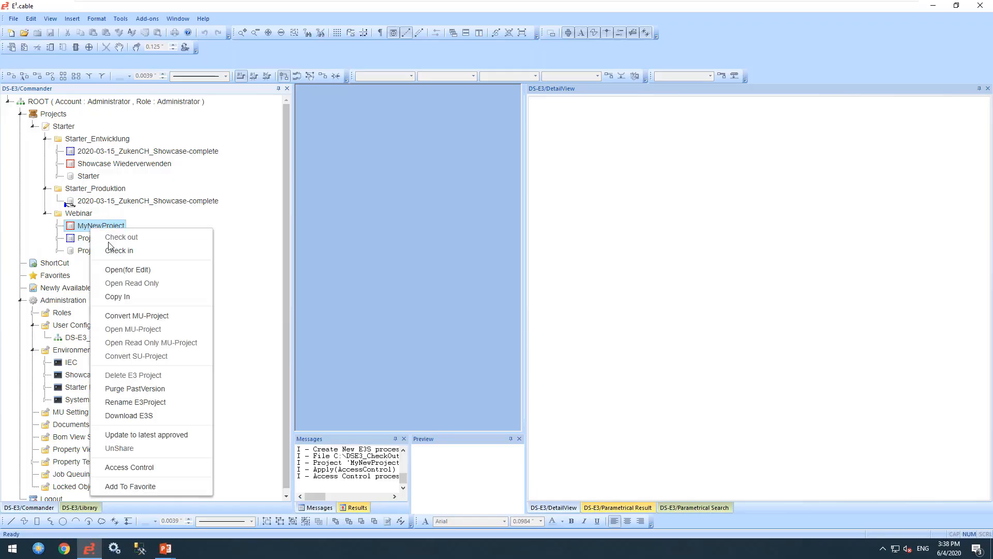
{"action": "left_click", "coordinate": [119, 250]}
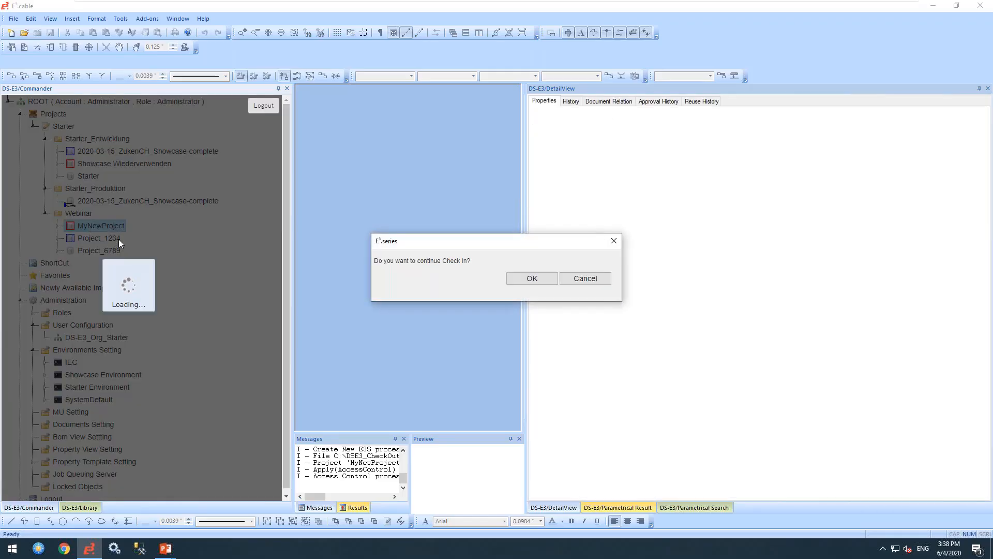
{"action": "left_click", "coordinate": [535, 279]}
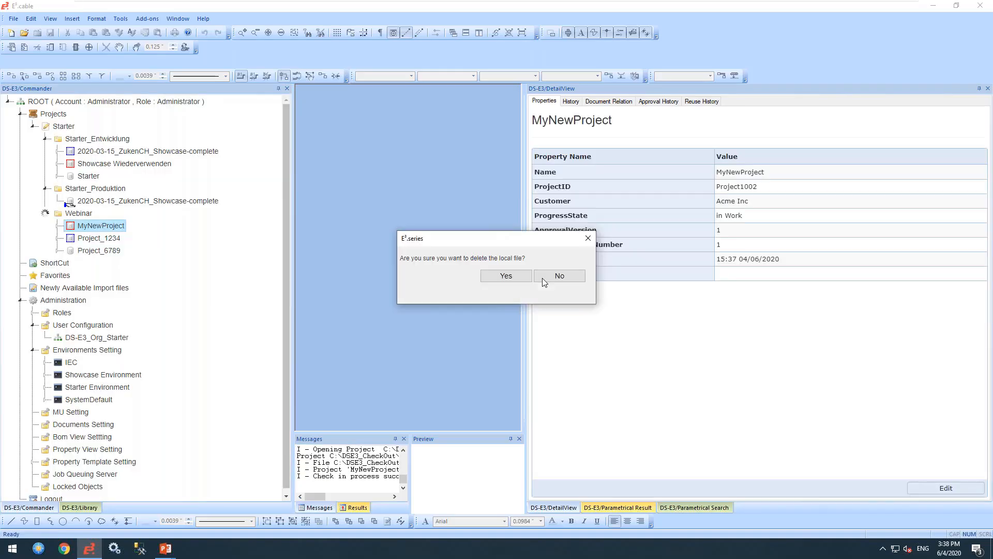
{"action": "left_click", "coordinate": [509, 276]}
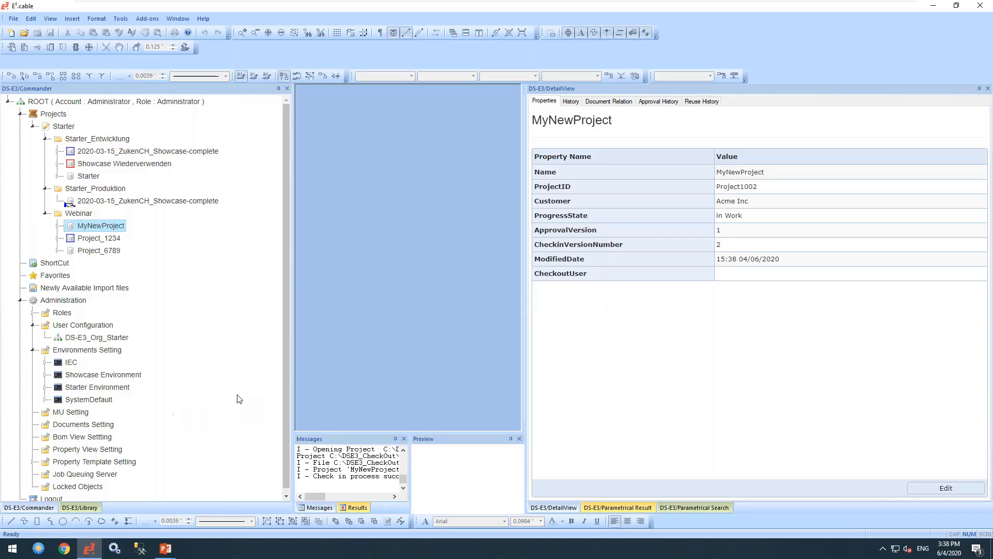
{"action": "left_click_drag", "start_coordinate": [284, 389], "coordinate": [283, 440]}
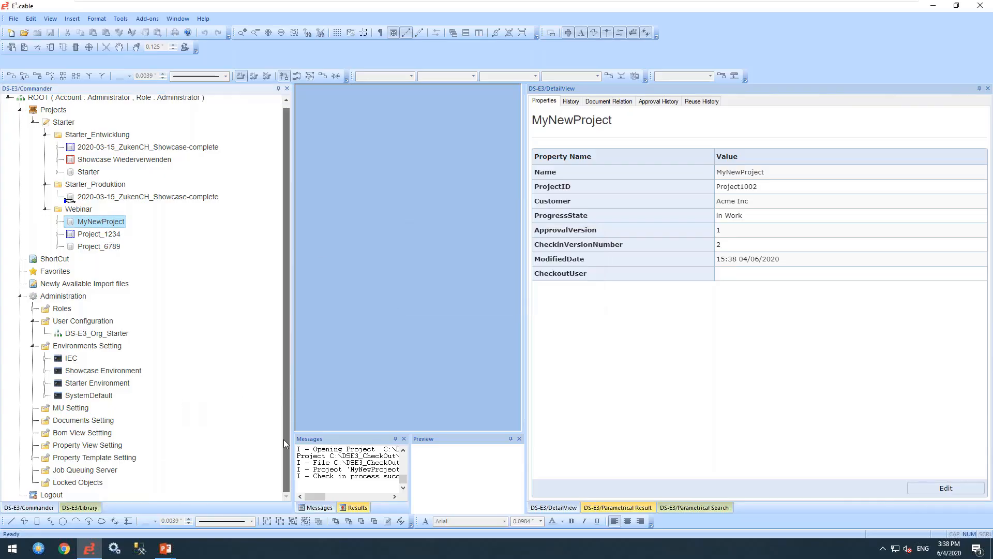
- Log out and sign in with the User account and its password
{"action": "left_click", "coordinate": [52, 494]}
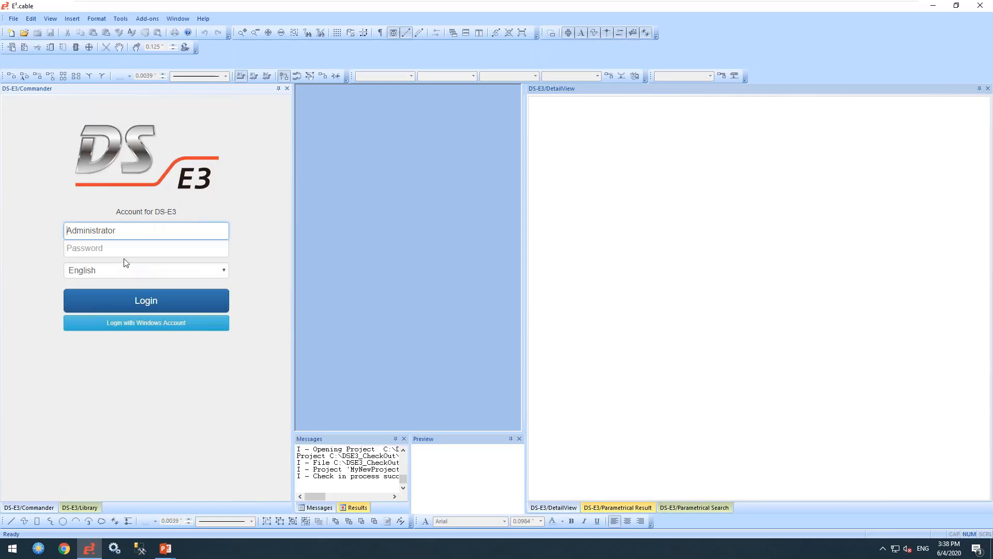
{"action": "left_click_drag", "start_coordinate": [118, 232], "coordinate": [30, 238]}
{"action": "type", "text": "User"}
{"action": "key", "text": "Tab"}
{"action": "type", "text": "user"}
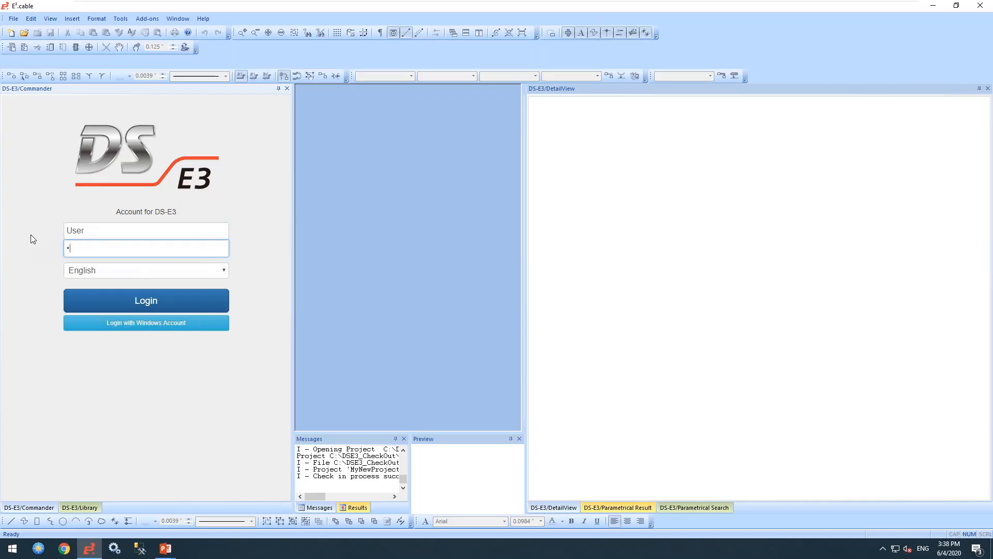
{"action": "left_click", "coordinate": [146, 304]}
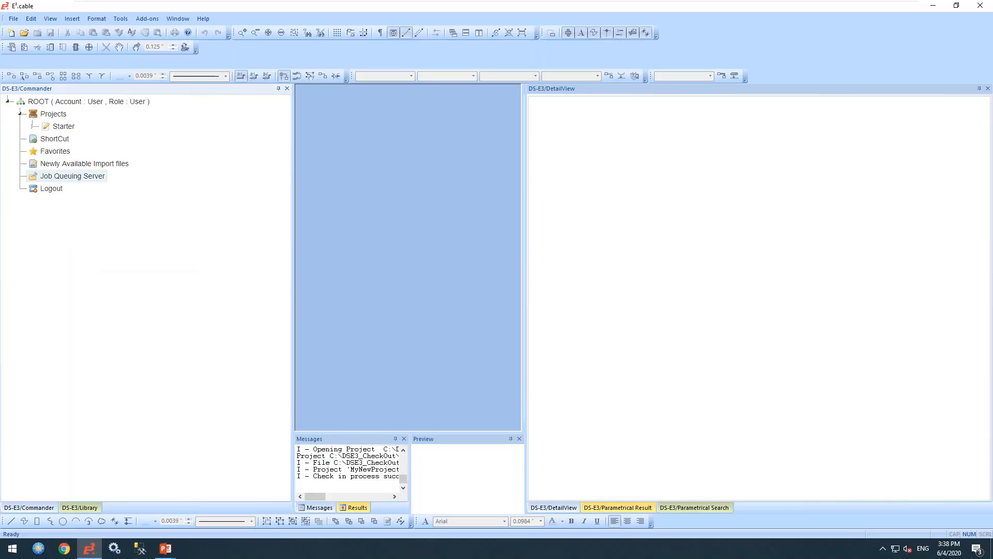
- Expand Starter > Webinar and select MyNewProject to show its properties
{"action": "left_click", "coordinate": [33, 126]}
{"action": "left_click", "coordinate": [46, 164]}
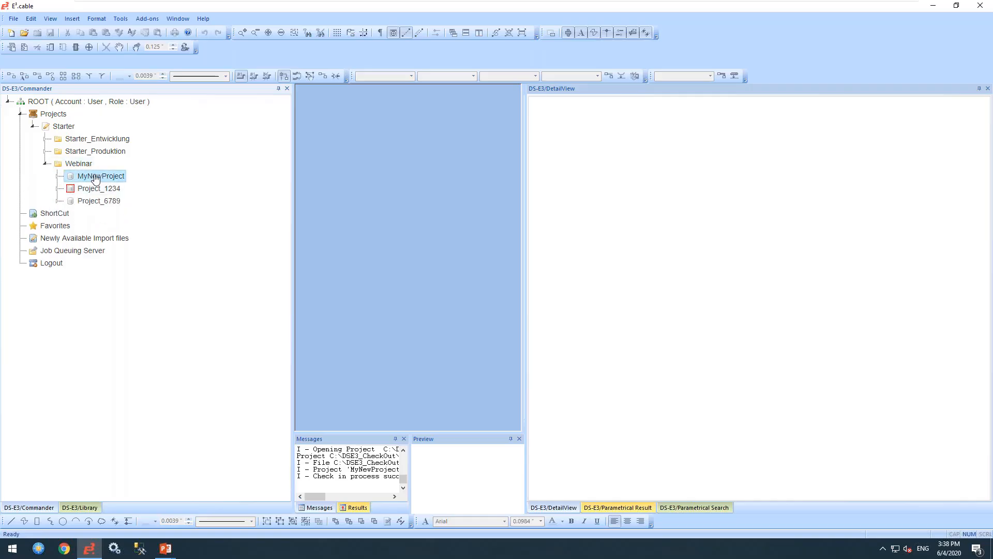
{"action": "left_click", "coordinate": [96, 178]}
- Open MyNewProject for editing and accept its Project Properties dialog
{"action": "right_click", "coordinate": [96, 176]}
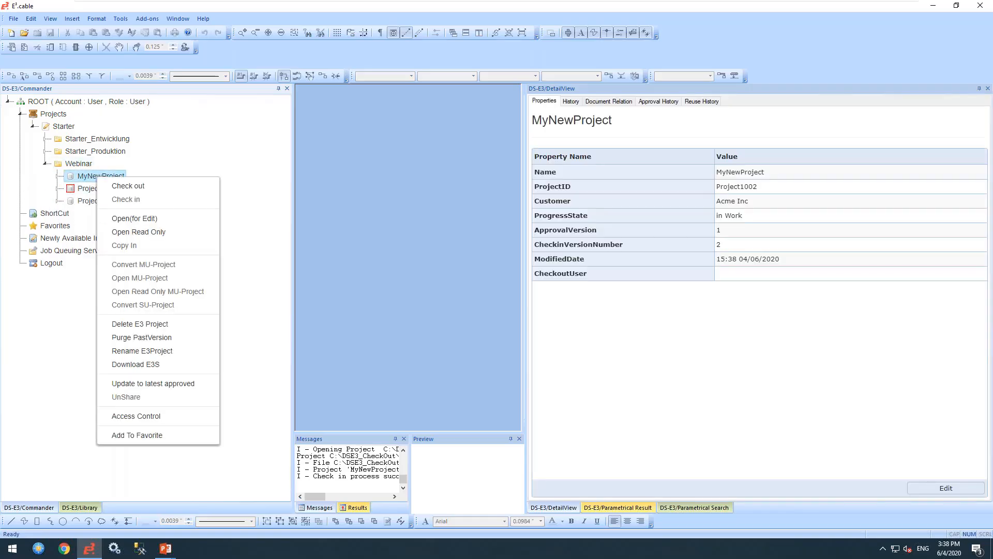
{"action": "left_click", "coordinate": [130, 219]}
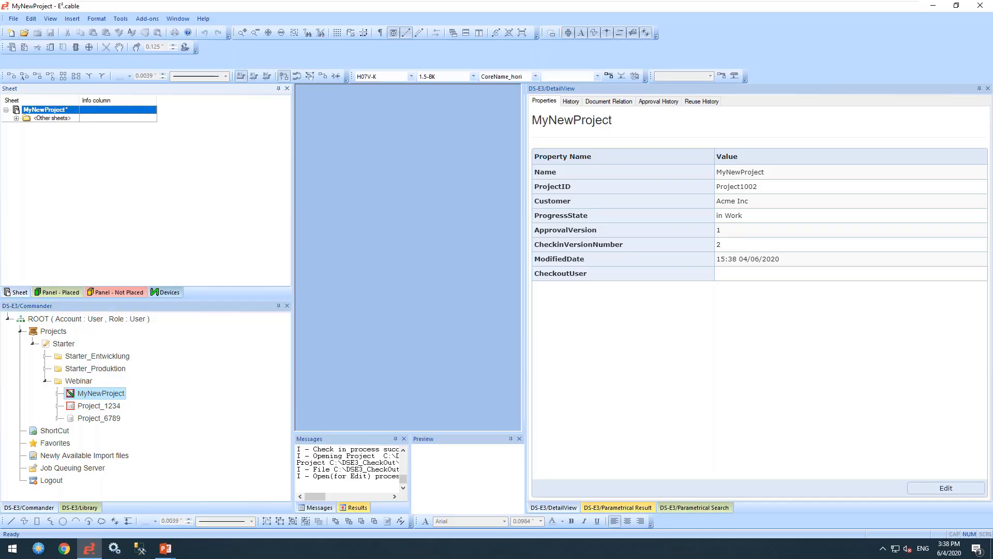
{"action": "right_click", "coordinate": [34, 112]}
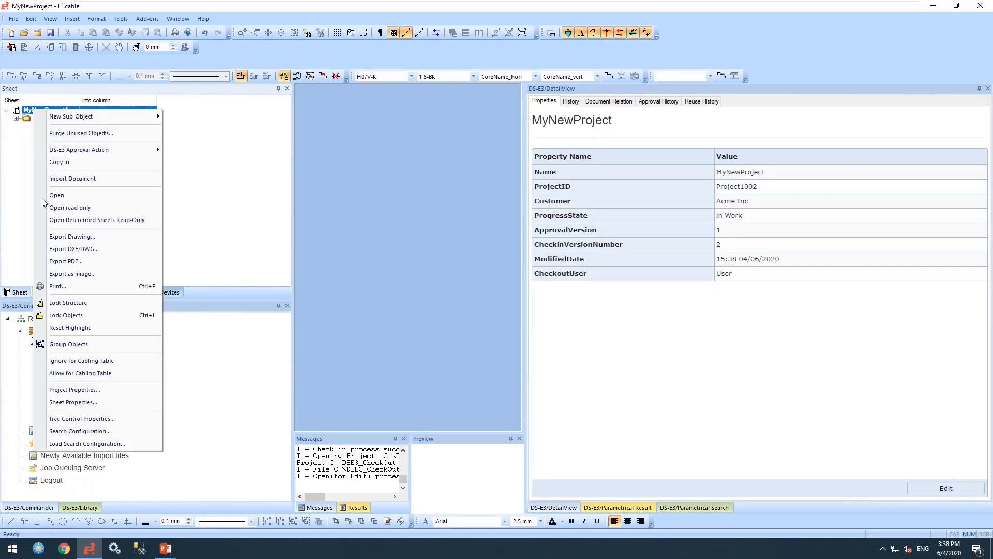
{"action": "left_click", "coordinate": [70, 390]}
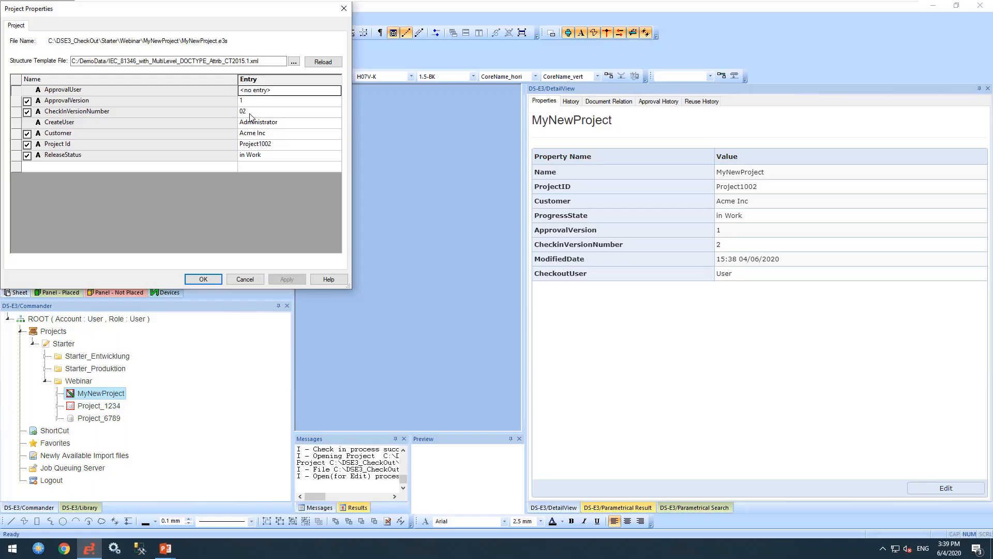
{"action": "left_click", "coordinate": [202, 280]}
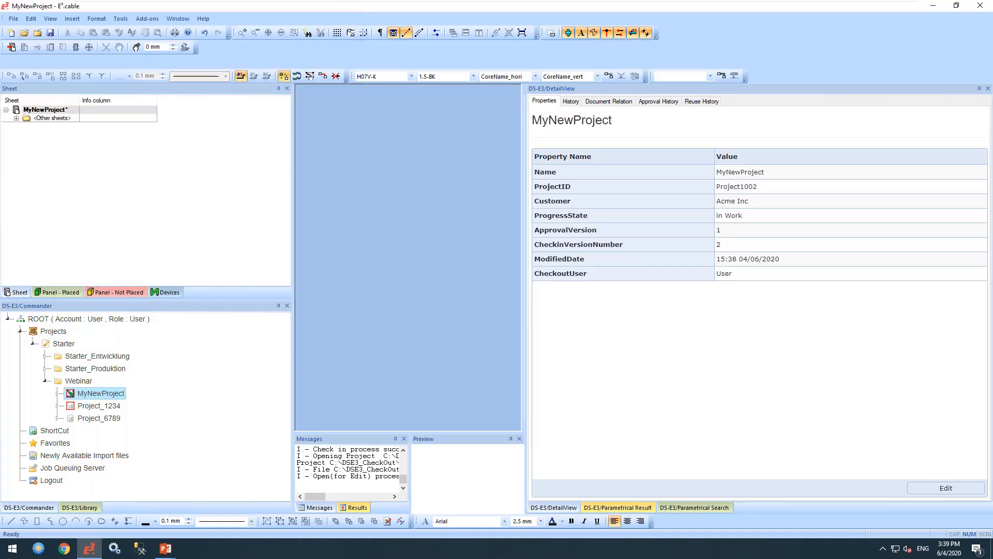
- Open sheet 1 under Other sheets and zoom into its lower area
{"action": "left_click", "coordinate": [16, 118]}
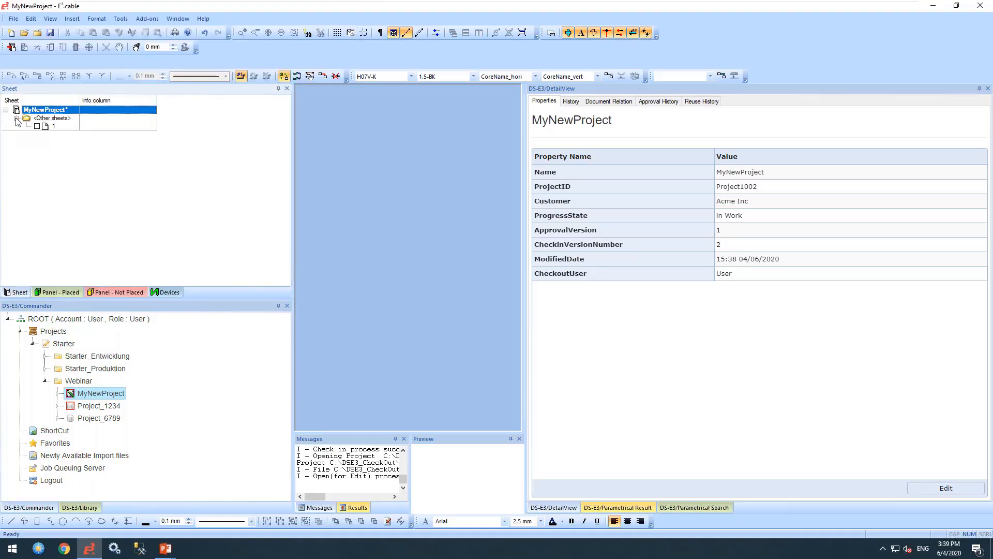
{"action": "double_click", "coordinate": [44, 127]}
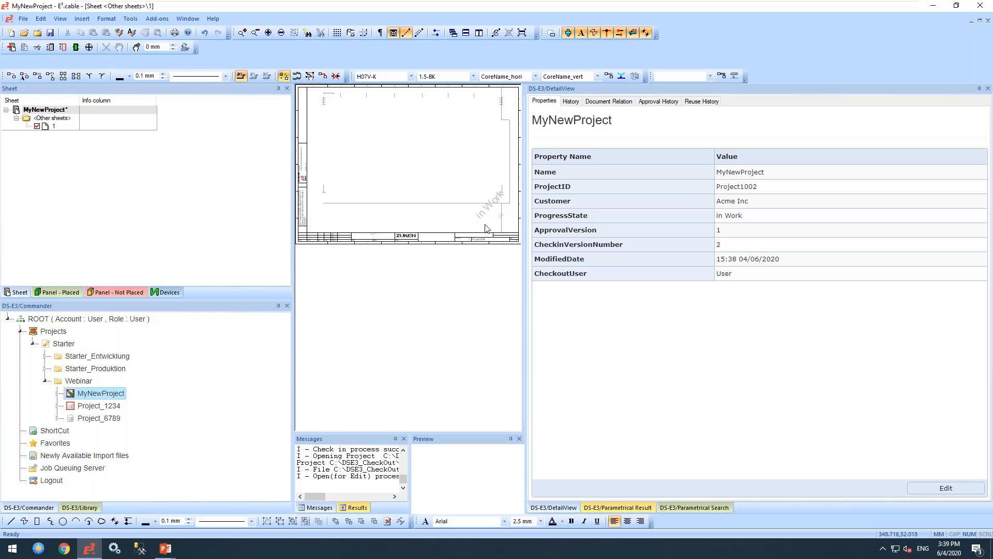
{"action": "left_click", "coordinate": [242, 33]}
{"action": "left_click_drag", "start_coordinate": [348, 211], "coordinate": [493, 277]}
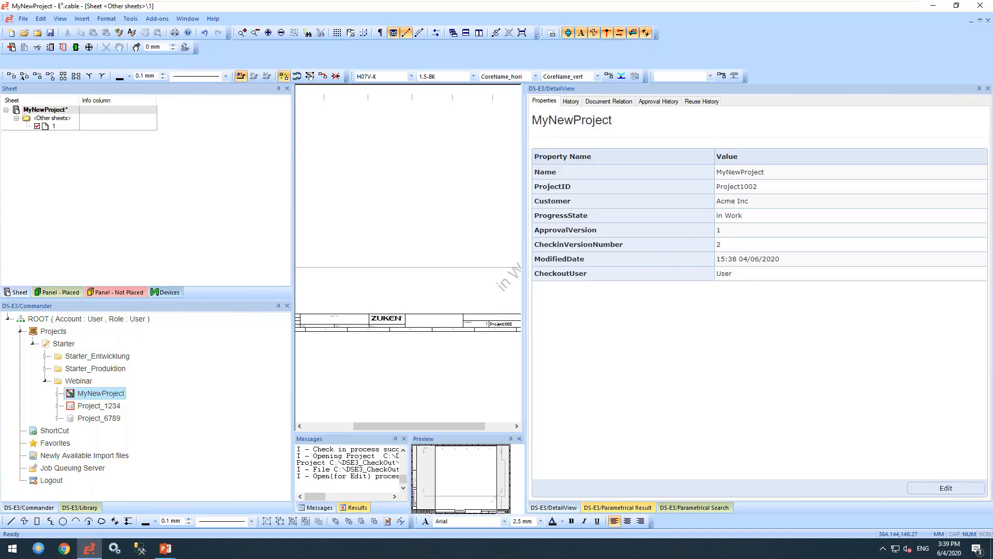
- Place relay module 2903370 and power supply unit 2902991 from the component library
{"action": "left_click_drag", "start_coordinate": [522, 215], "coordinate": [417, 201]}
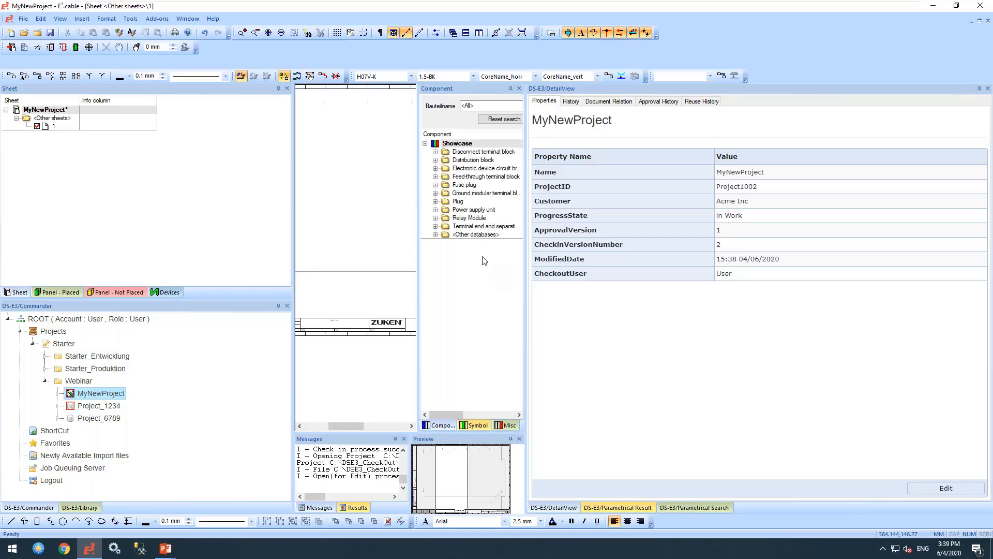
{"action": "double_click", "coordinate": [468, 219]}
{"action": "left_click", "coordinate": [469, 227]}
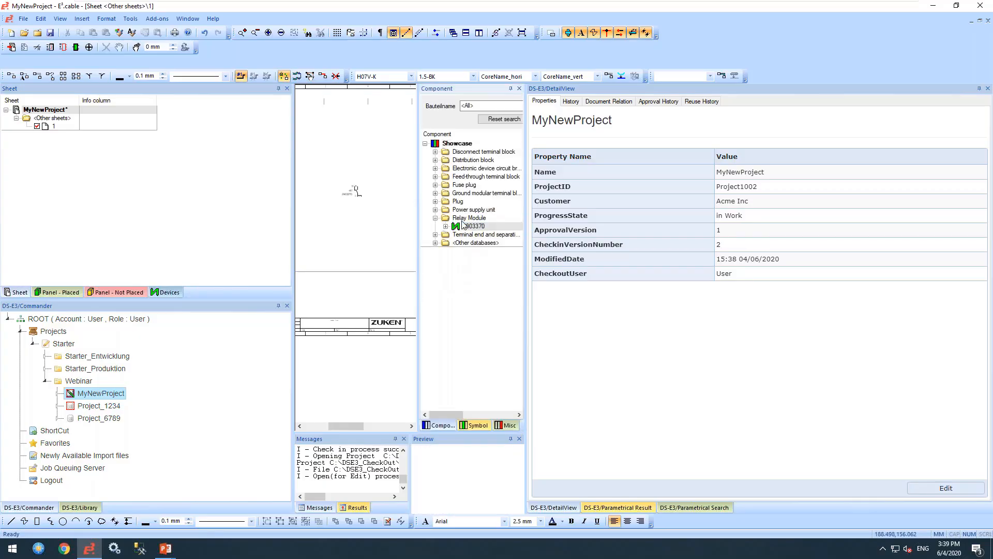
{"action": "double_click", "coordinate": [464, 211]}
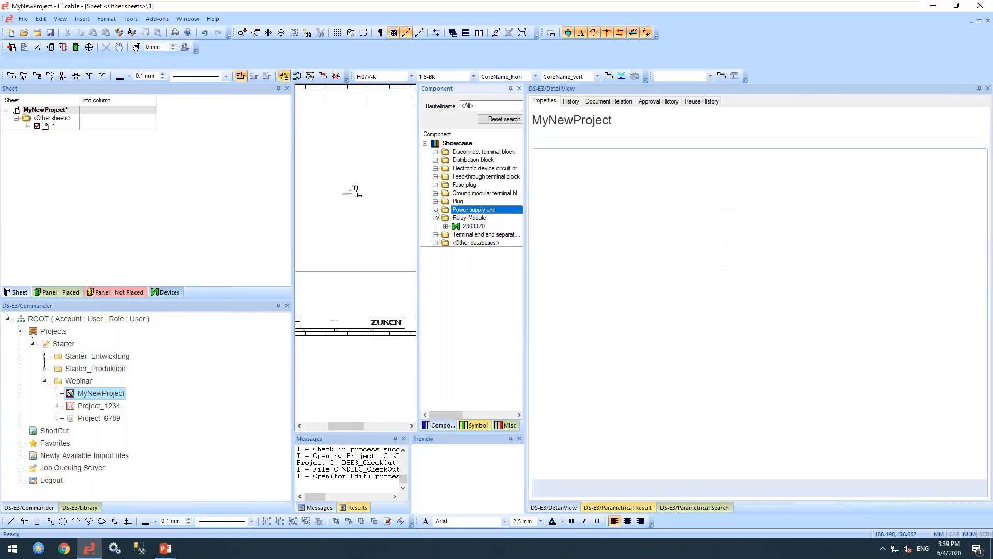
{"action": "left_click", "coordinate": [470, 219]}
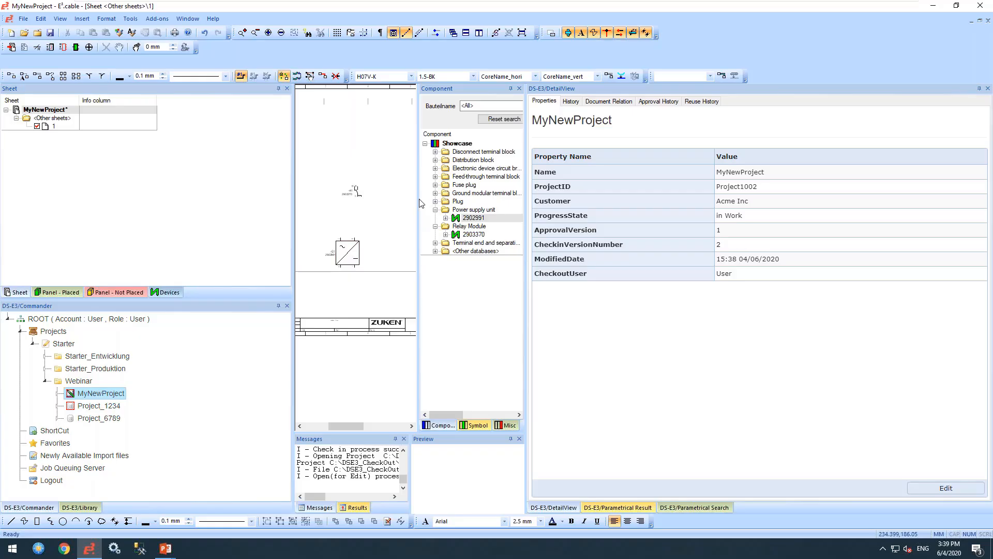
{"action": "left_click_drag", "start_coordinate": [419, 203], "coordinate": [530, 206]}
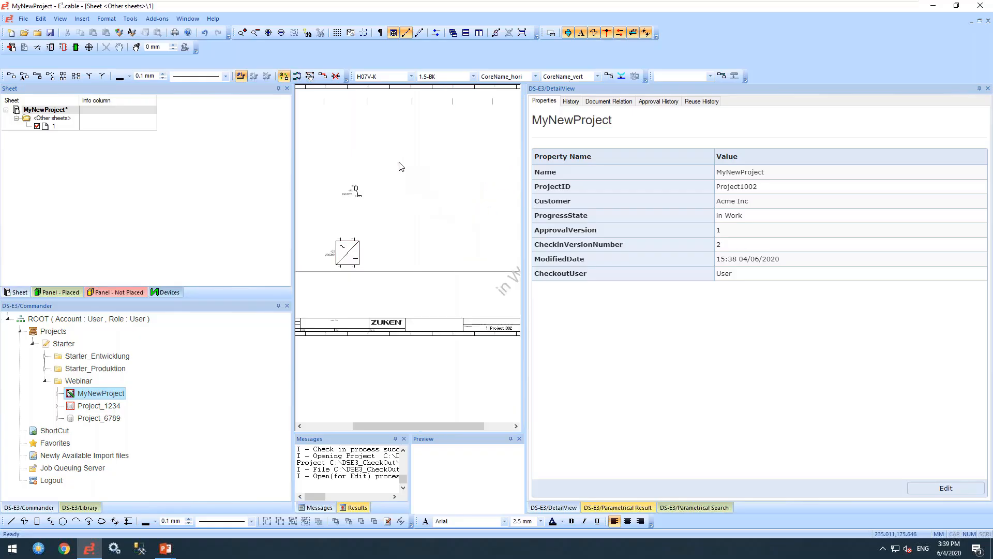
- Save MyNewProject and Copy In the edited version to DS-E3
{"action": "left_click", "coordinate": [26, 21]}
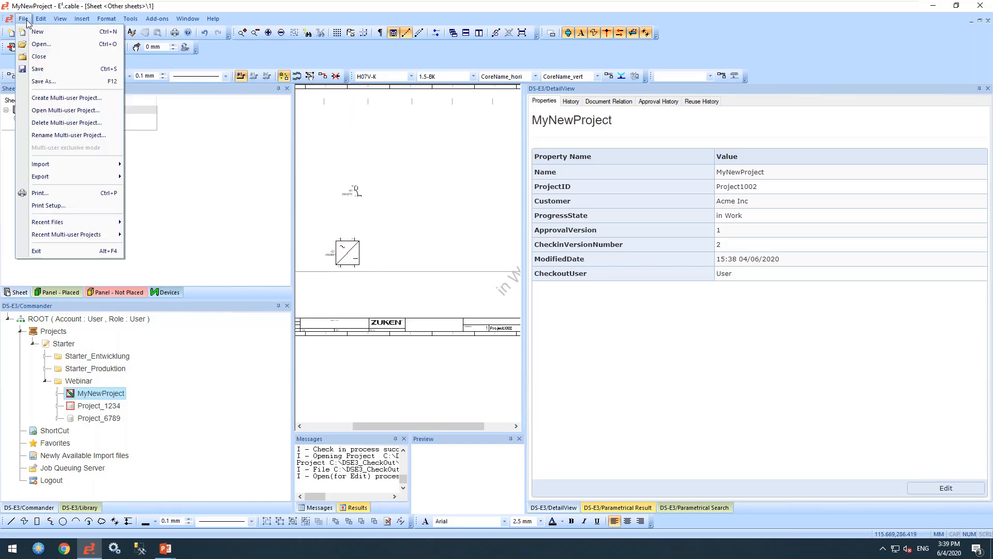
{"action": "left_click", "coordinate": [39, 68]}
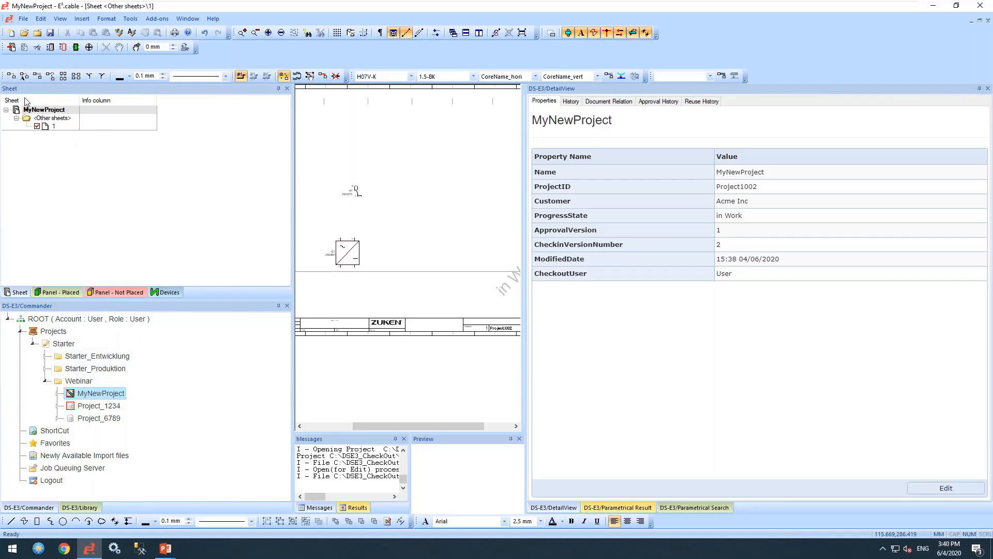
{"action": "right_click", "coordinate": [46, 111]}
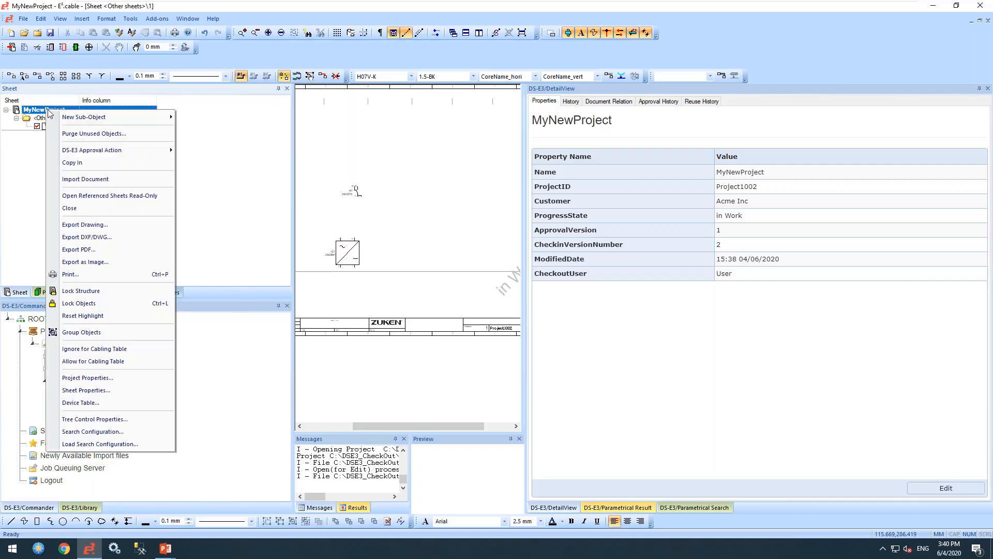
{"action": "left_click", "coordinate": [72, 163]}
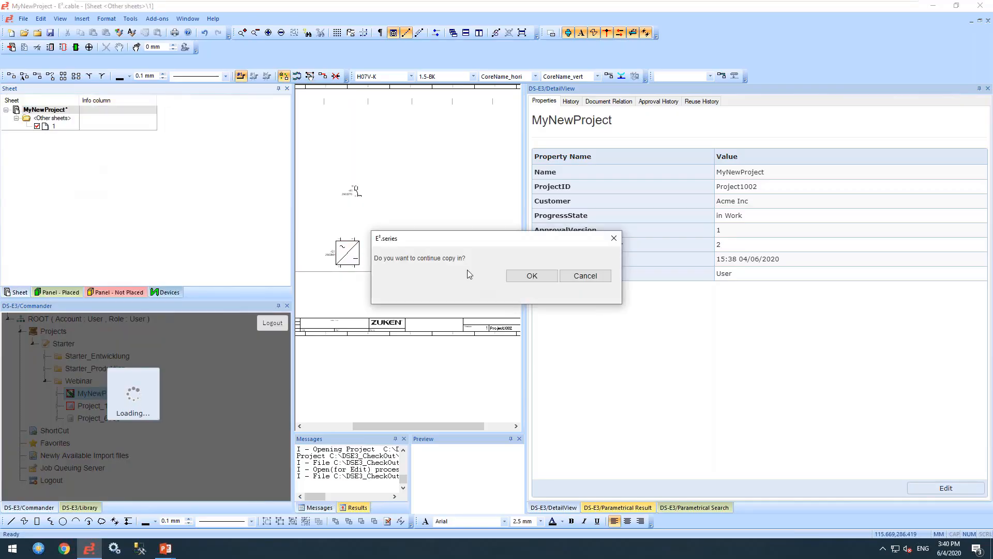
{"action": "left_click", "coordinate": [523, 276]}
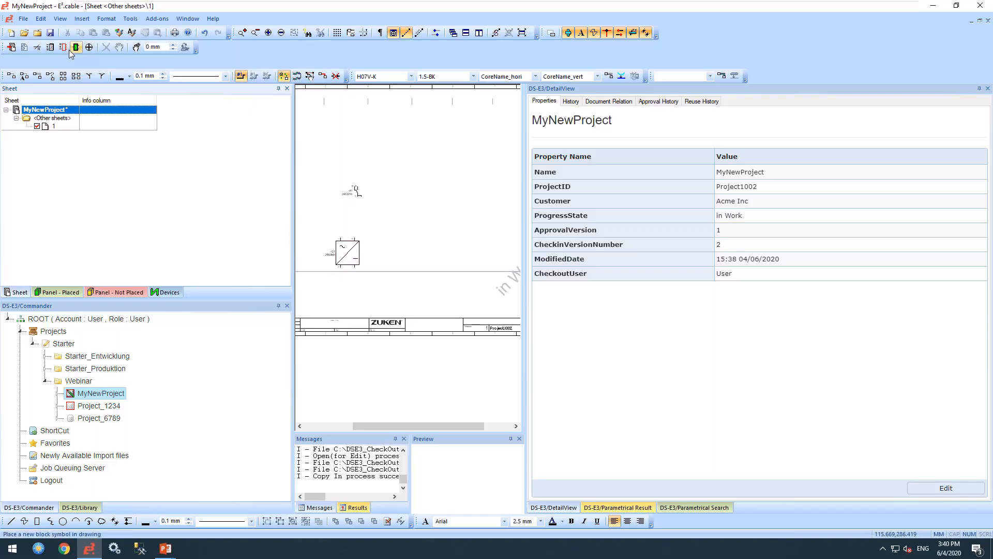
- Save MyNewProject and submit a DS-E3 Approval Action request for it
{"action": "left_click", "coordinate": [23, 18]}
{"action": "left_click", "coordinate": [45, 71]}
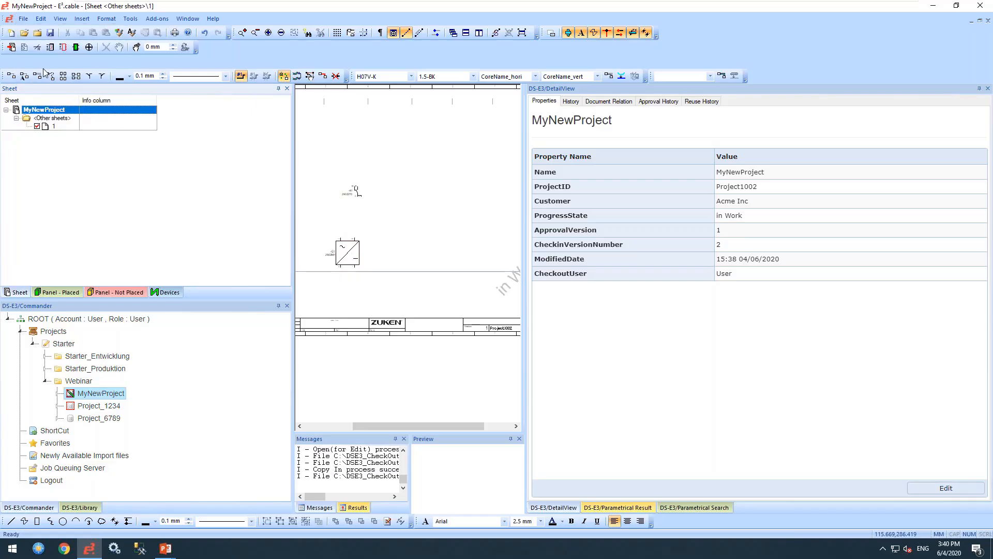
{"action": "right_click", "coordinate": [45, 115]}
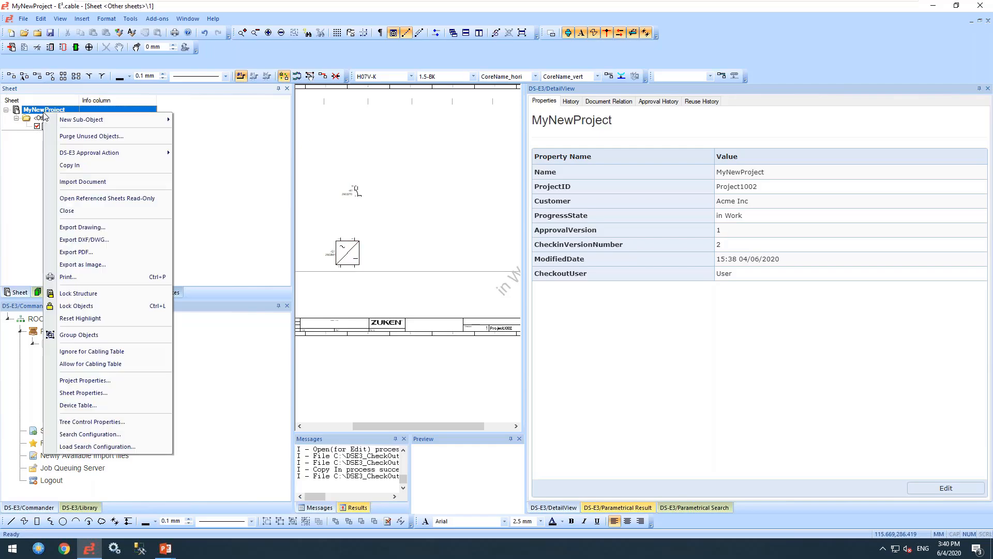
{"action": "mouse_move", "coordinate": [75, 154]}
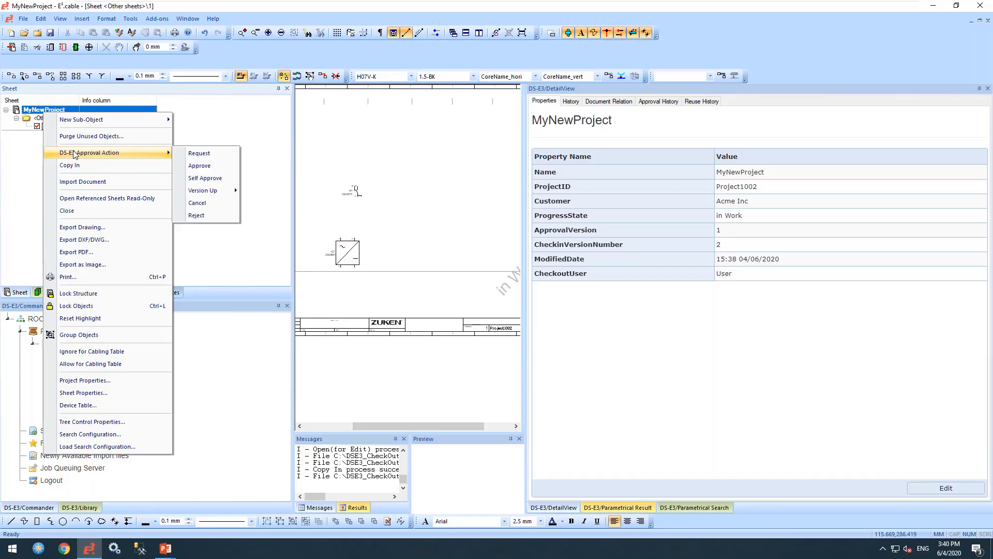
{"action": "left_click", "coordinate": [198, 157]}
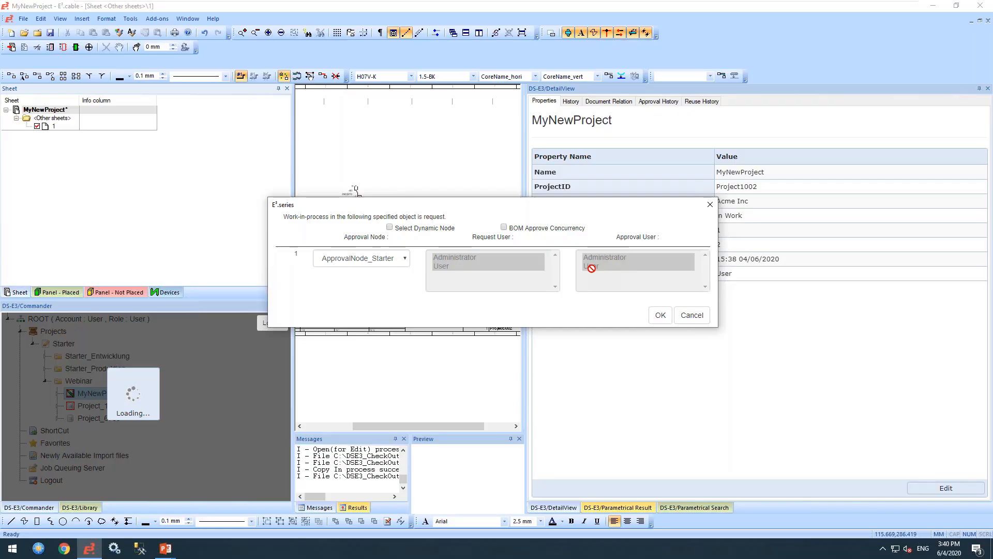
{"action": "left_click", "coordinate": [660, 316]}
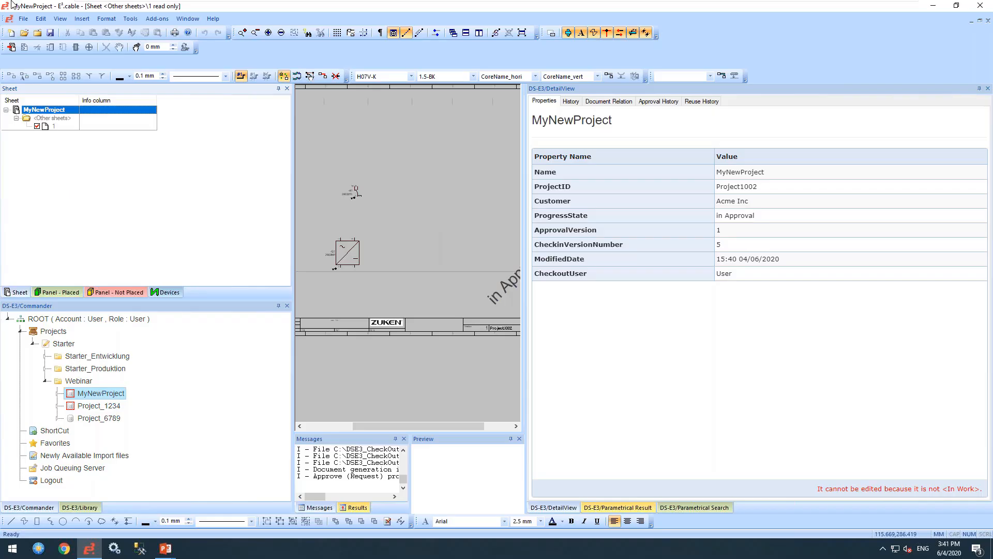
- Save and close the open MyNewProject
{"action": "left_click", "coordinate": [23, 19]}
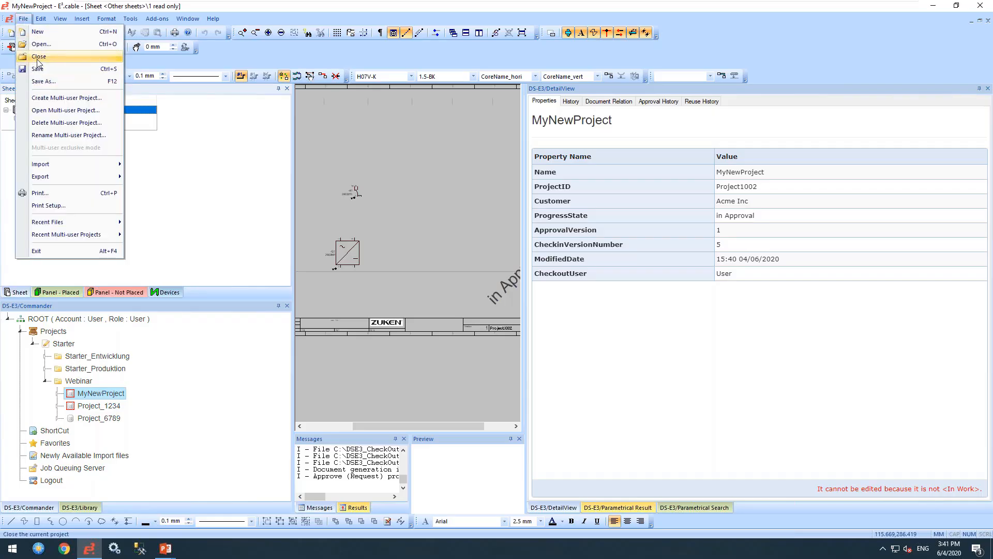
{"action": "left_click", "coordinate": [38, 69]}
{"action": "left_click", "coordinate": [23, 19]}
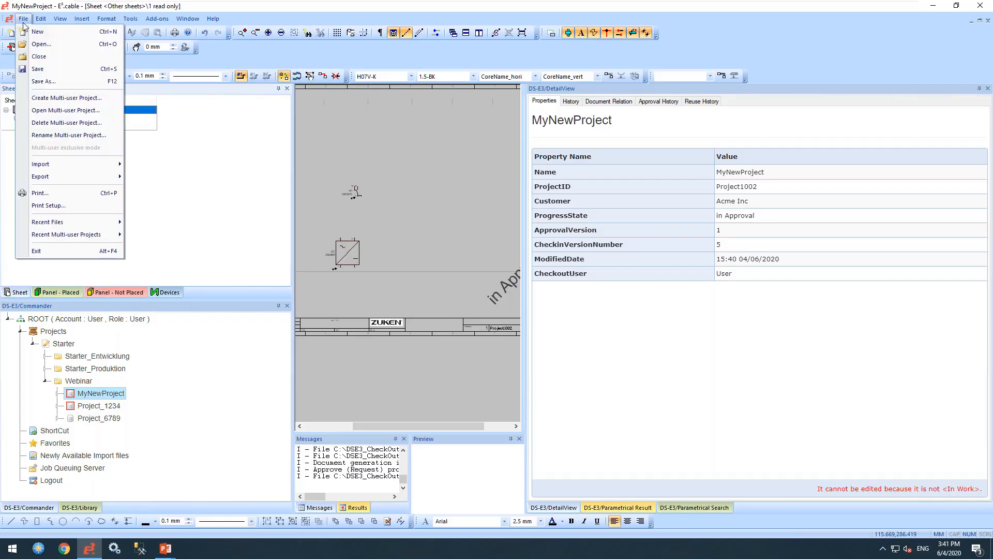
{"action": "left_click", "coordinate": [39, 56]}
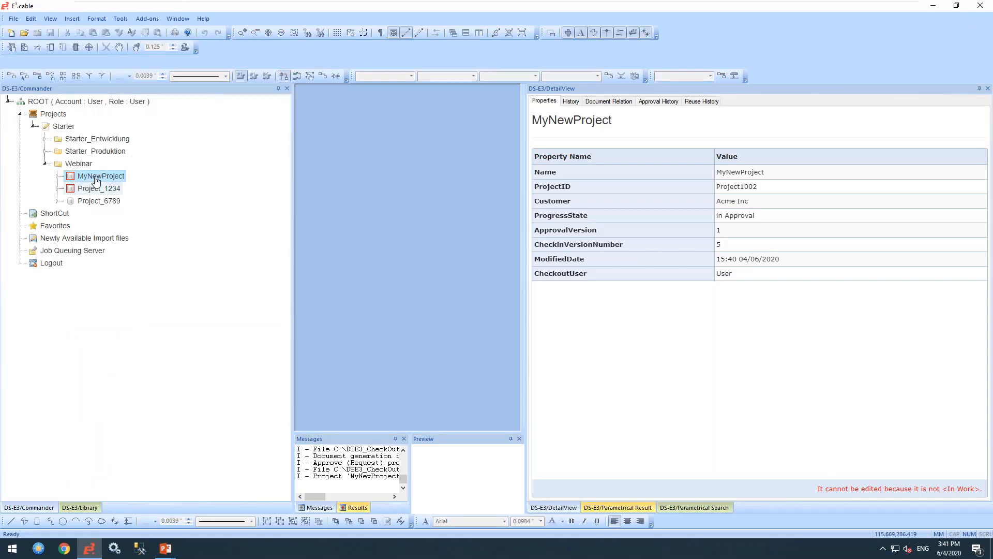
- Check MyNewProject into the database and delete the local copy
{"action": "right_click", "coordinate": [96, 180]}
{"action": "left_click", "coordinate": [125, 202]}
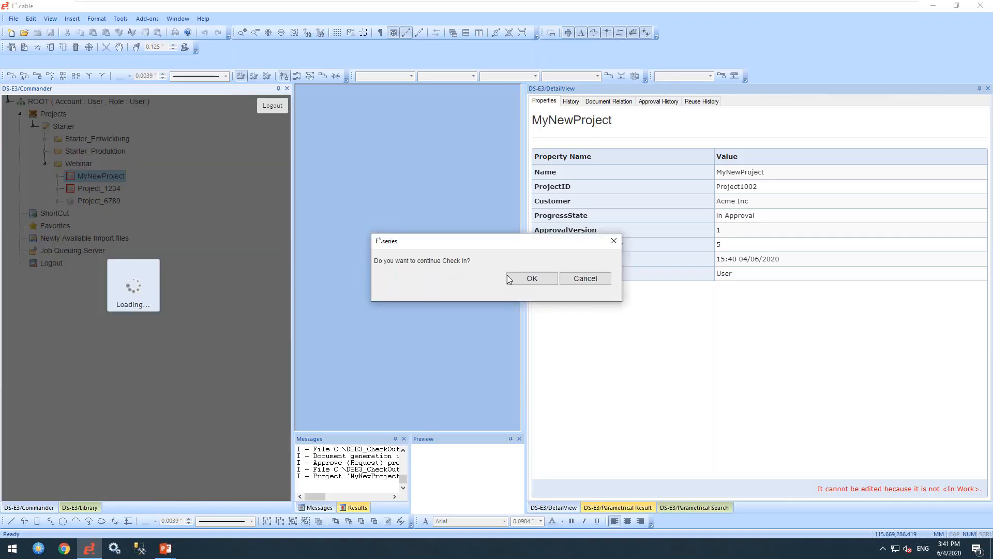
{"action": "left_click", "coordinate": [508, 277]}
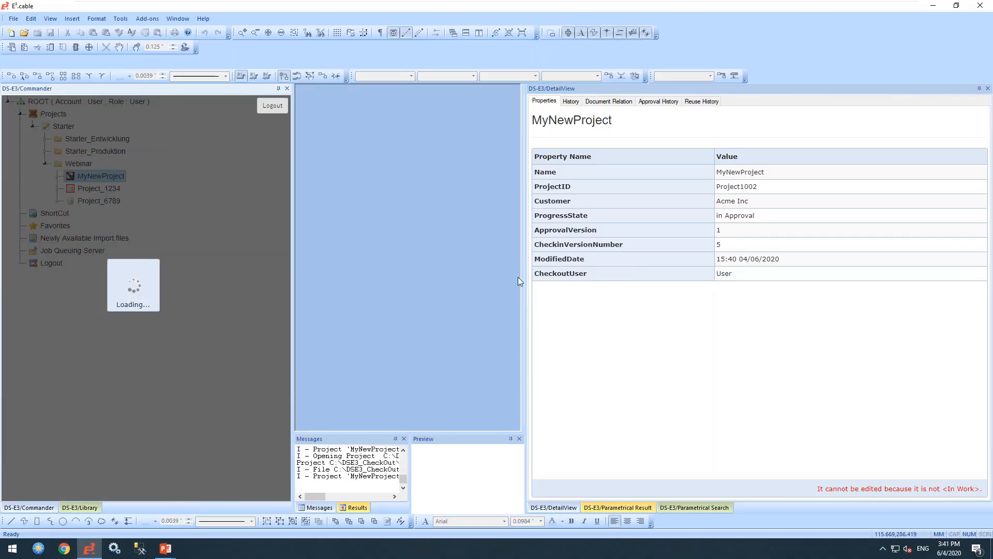
{"action": "left_click", "coordinate": [518, 277]}
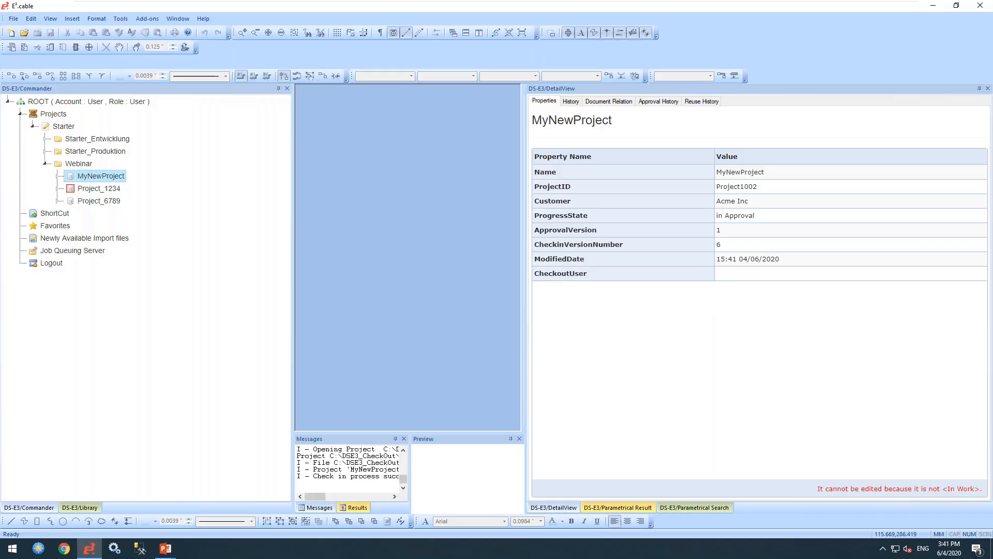
- Log out and sign back in with the Administrator user name and password
{"action": "left_click", "coordinate": [55, 267]}
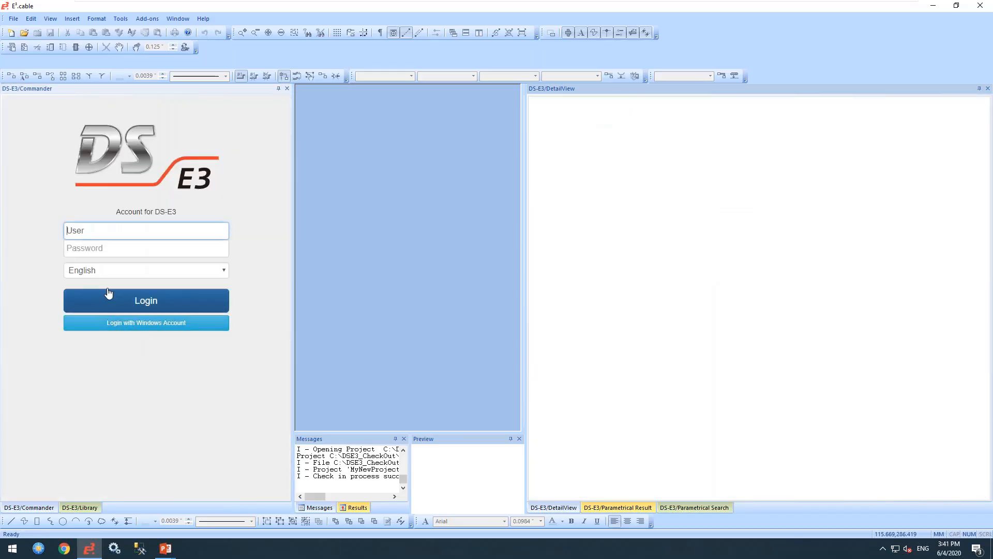
{"action": "left_click_drag", "start_coordinate": [88, 235], "coordinate": [2, 231]}
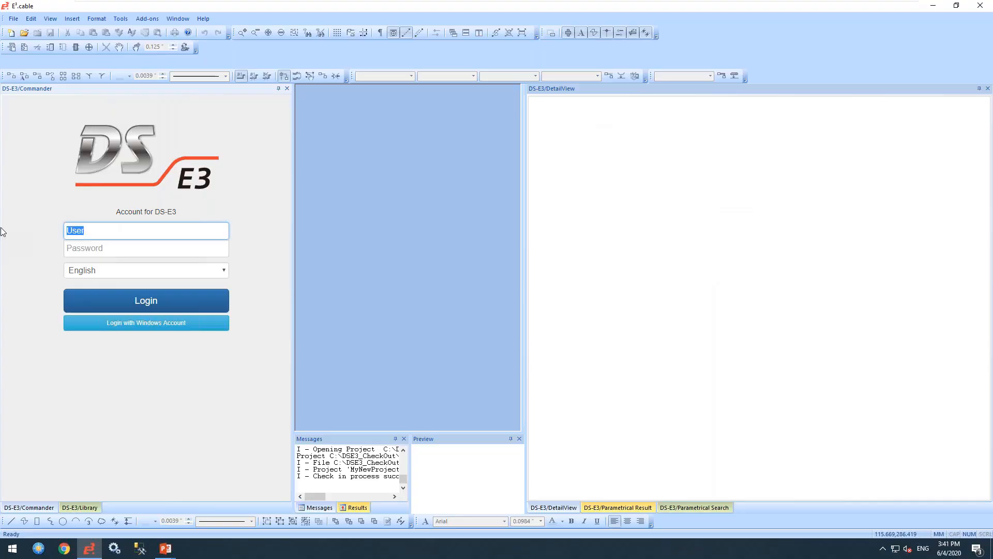
{"action": "type", "text": "Adm"}
{"action": "type", "text": "inistrator"}
{"action": "type", "text": "••"}
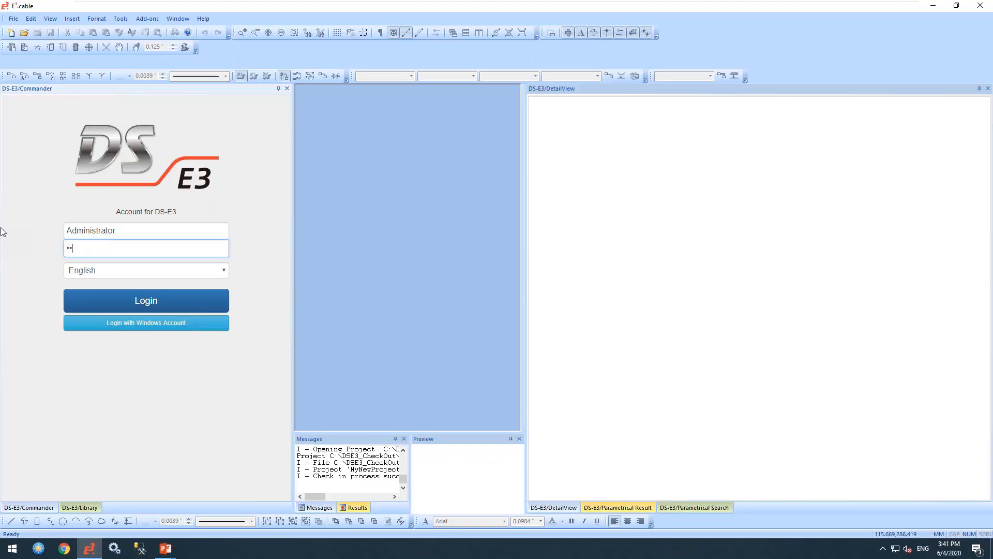
{"action": "key", "text": "Return"}
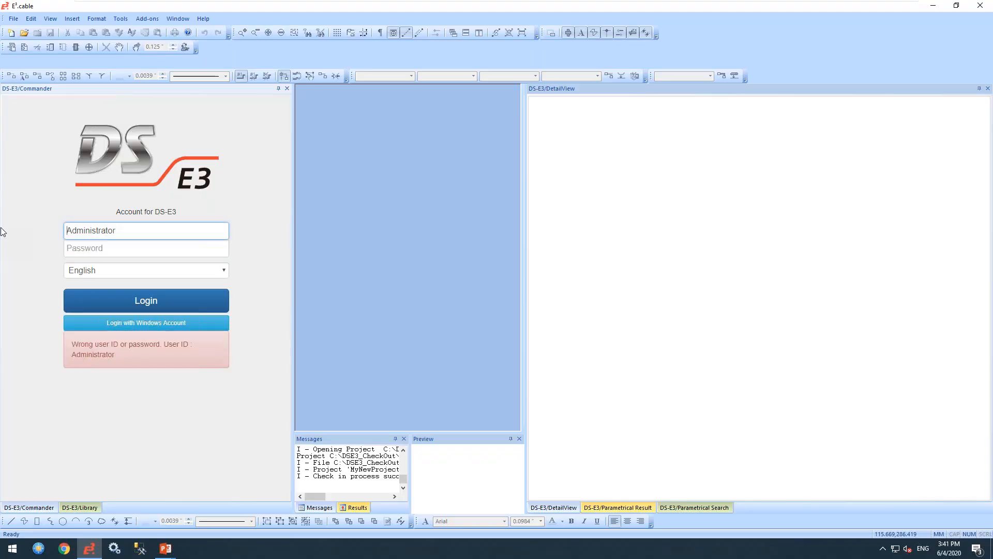
{"action": "left_click", "coordinate": [104, 256]}
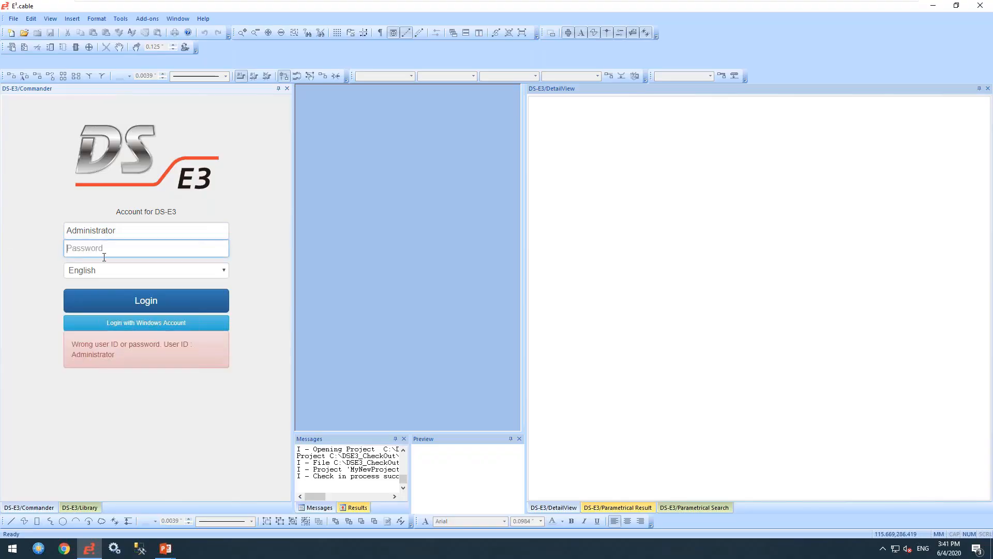
{"action": "type", "text": "•••••••••••••"}
{"action": "key", "text": "Return"}
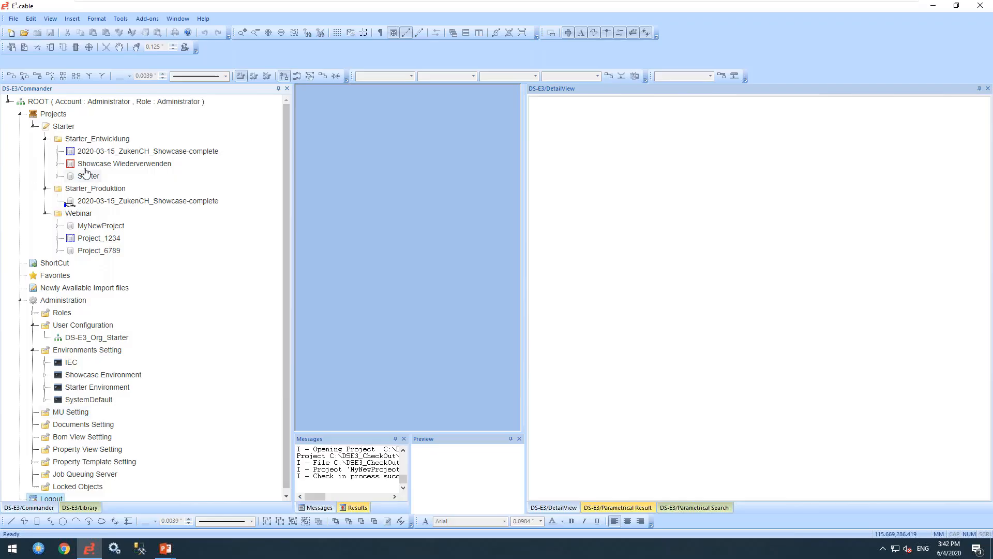
- Open MyNewProject for editing and display its sheet 1
{"action": "left_click", "coordinate": [94, 227]}
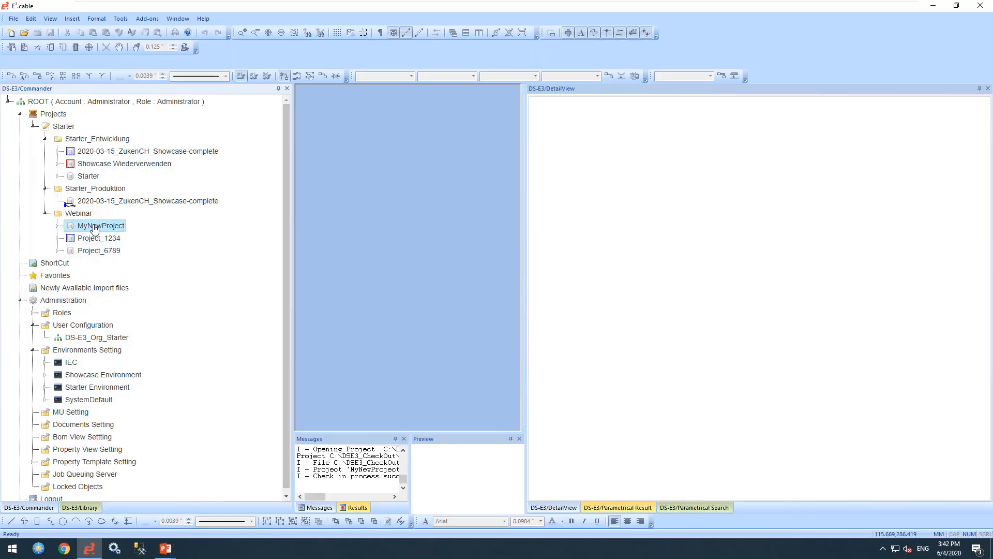
{"action": "right_click", "coordinate": [95, 227]}
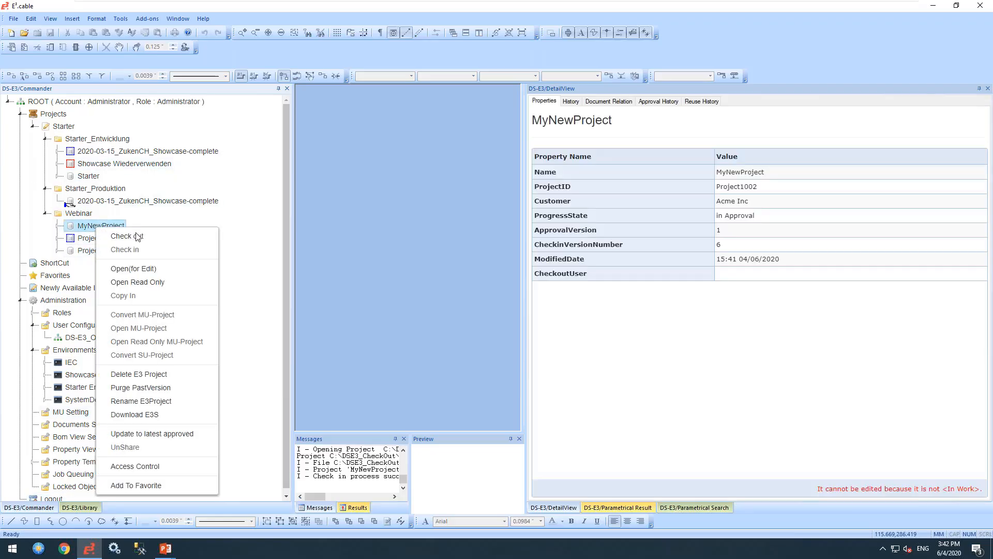
{"action": "left_click", "coordinate": [125, 268]}
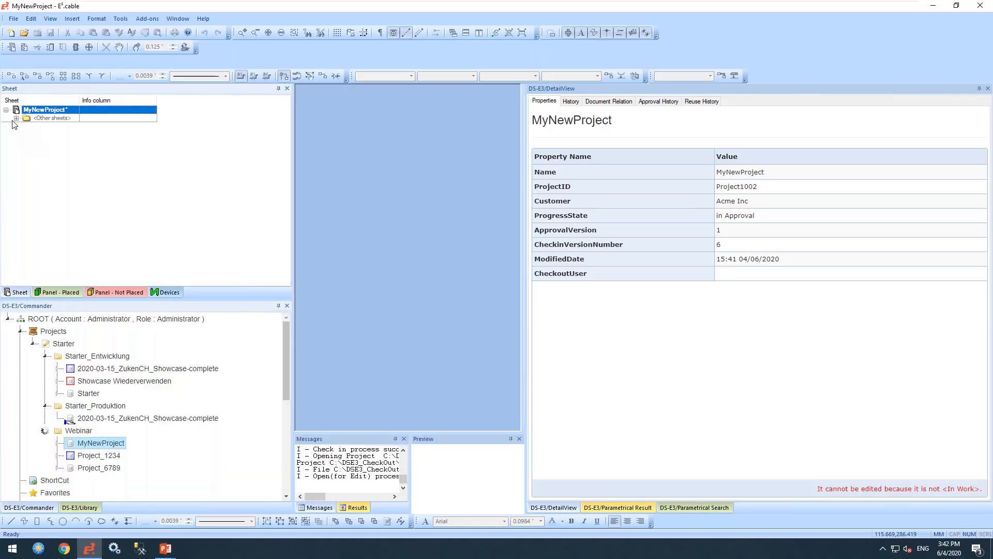
{"action": "double_click", "coordinate": [39, 127]}
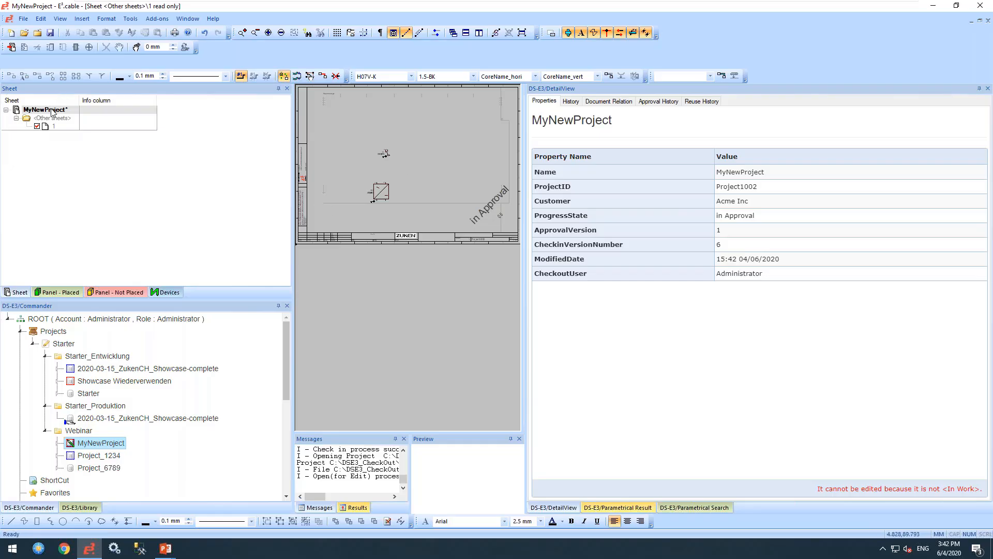
- Approve MyNewProject through DS-E3 Approval Action, including all subordinate objects
{"action": "right_click", "coordinate": [52, 110]}
{"action": "mouse_move", "coordinate": [99, 153]}
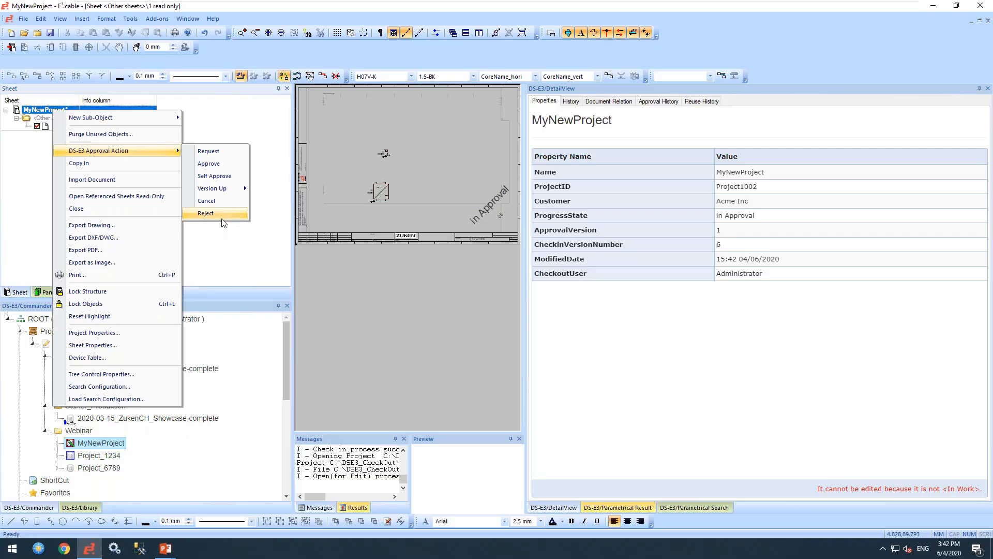
{"action": "left_click", "coordinate": [207, 163]}
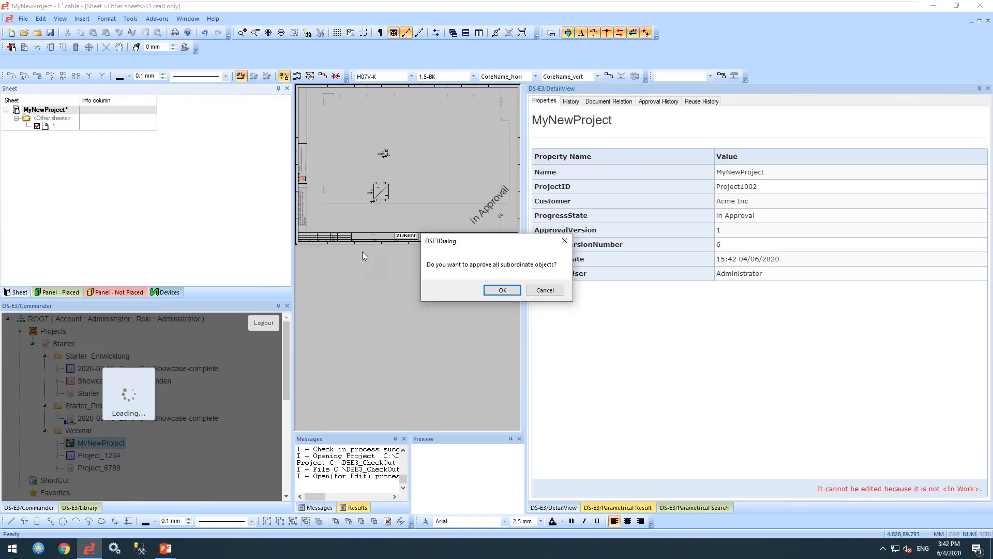
{"action": "left_click", "coordinate": [495, 289]}
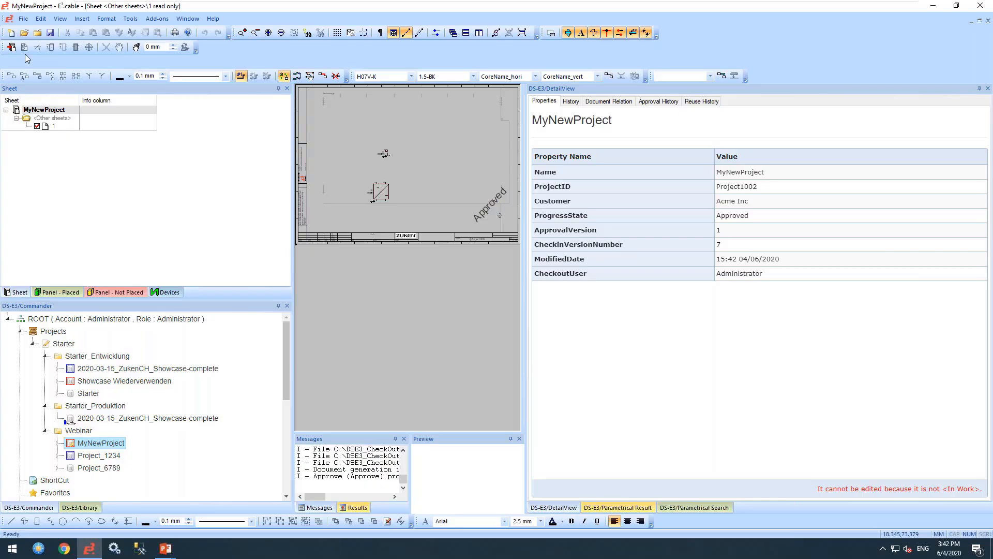
- Close the approved MyNewProject, saving its changes
{"action": "left_click", "coordinate": [23, 19]}
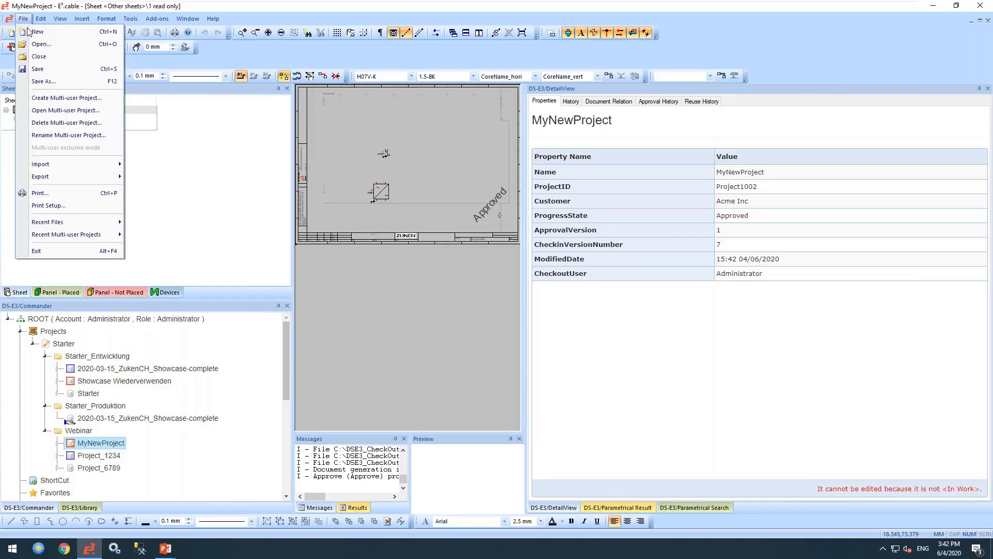
{"action": "left_click", "coordinate": [39, 56]}
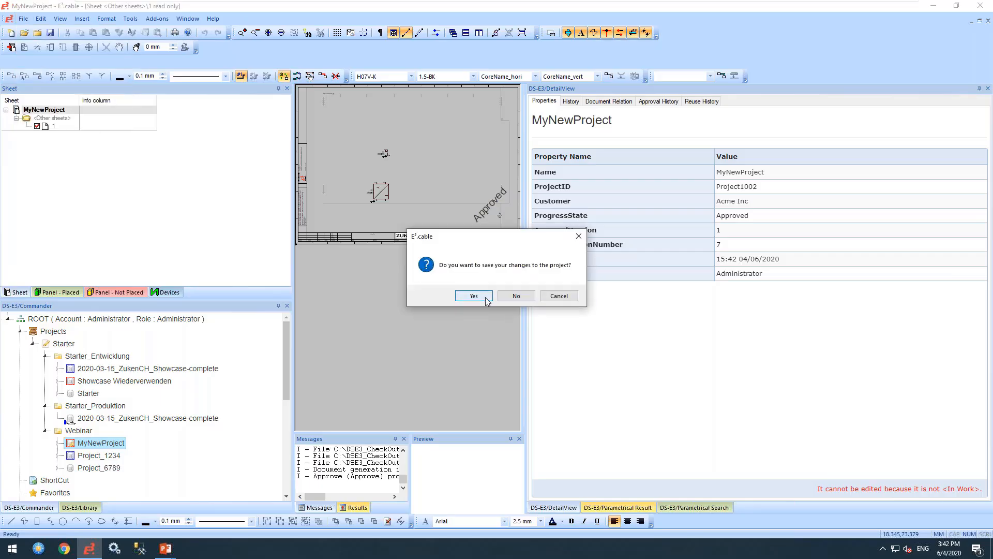
{"action": "left_click", "coordinate": [486, 300]}
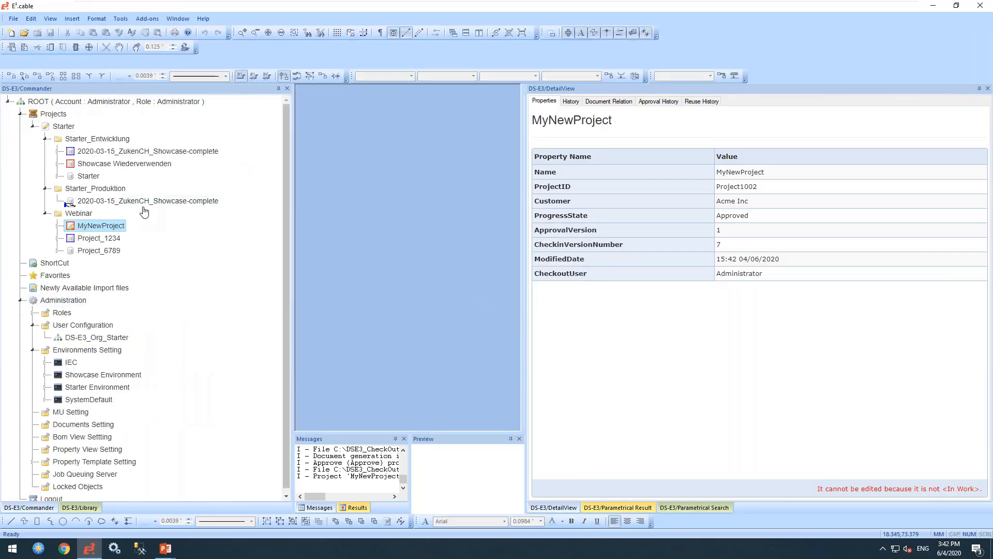
- Check MyNewProject back in and delete its local project file
{"action": "right_click", "coordinate": [107, 228]}
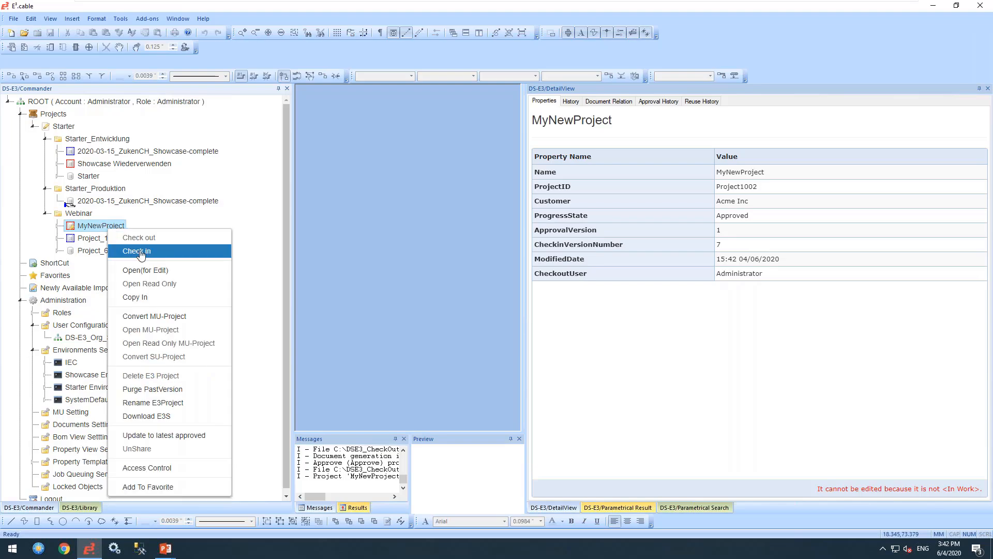
{"action": "left_click", "coordinate": [140, 253]}
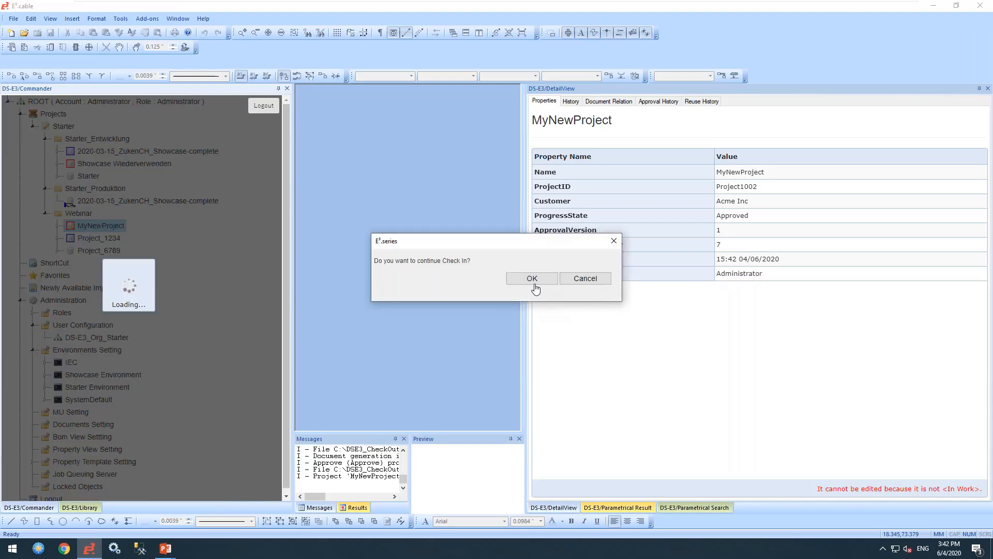
{"action": "left_click", "coordinate": [532, 279]}
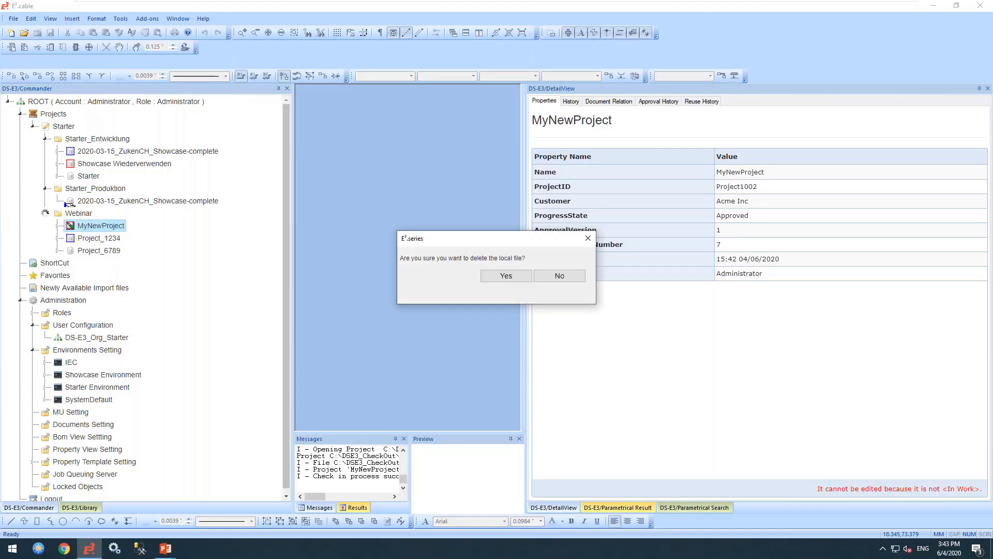
{"action": "left_click", "coordinate": [506, 275]}
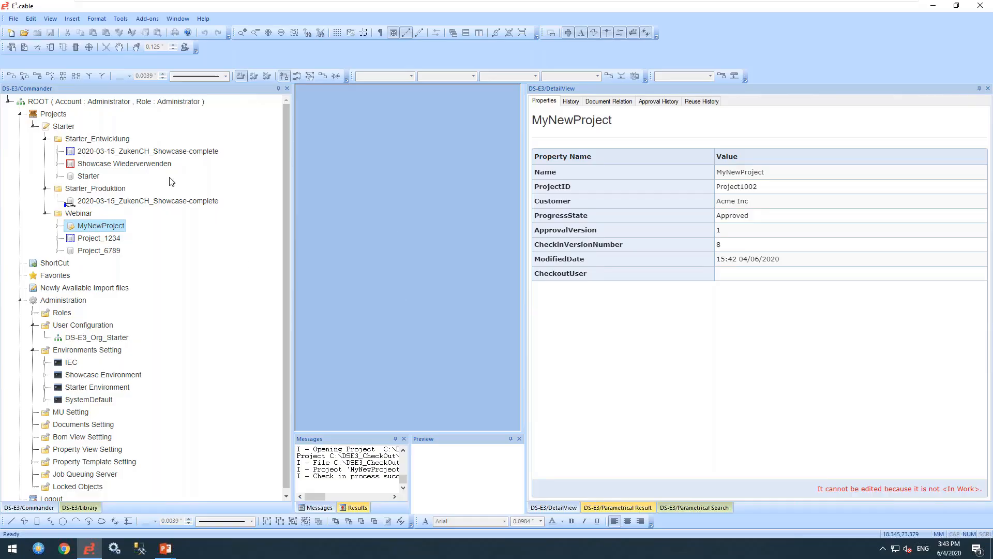
{"action": "left_click_drag", "start_coordinate": [283, 269], "coordinate": [286, 336]}
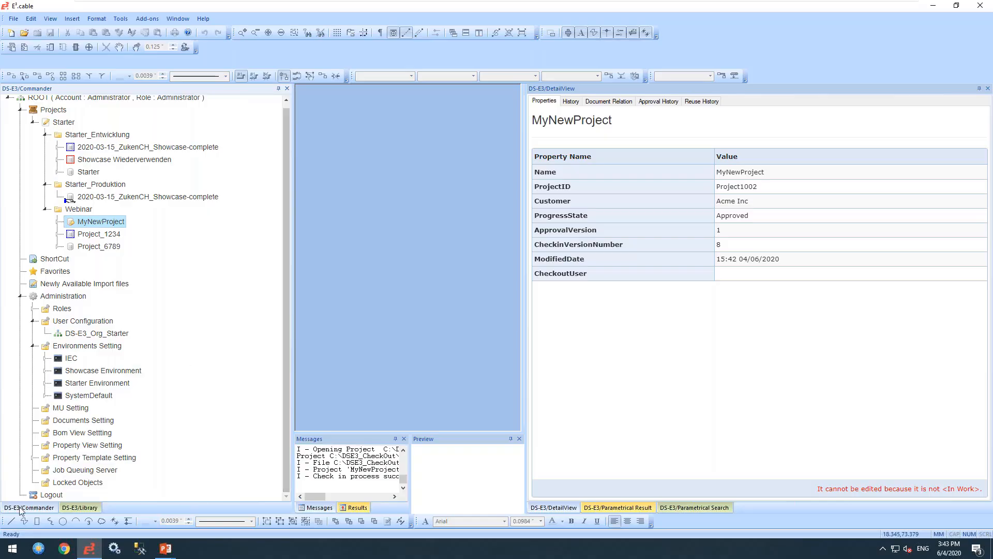
- Log out of DS-E3 and sign back in as 'User' with that account's password
{"action": "left_click", "coordinate": [49, 495]}
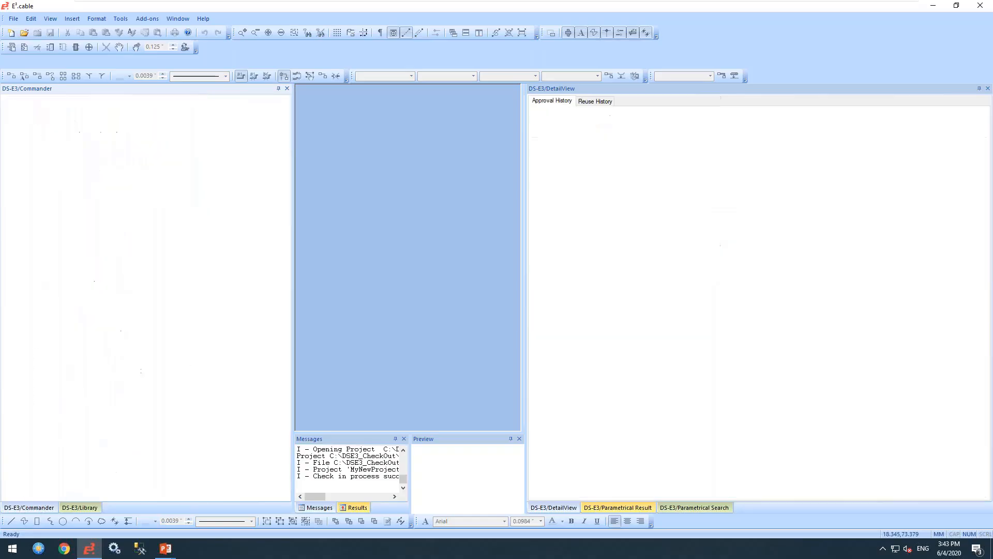
{"action": "left_click_drag", "start_coordinate": [117, 230], "coordinate": [2, 227]}
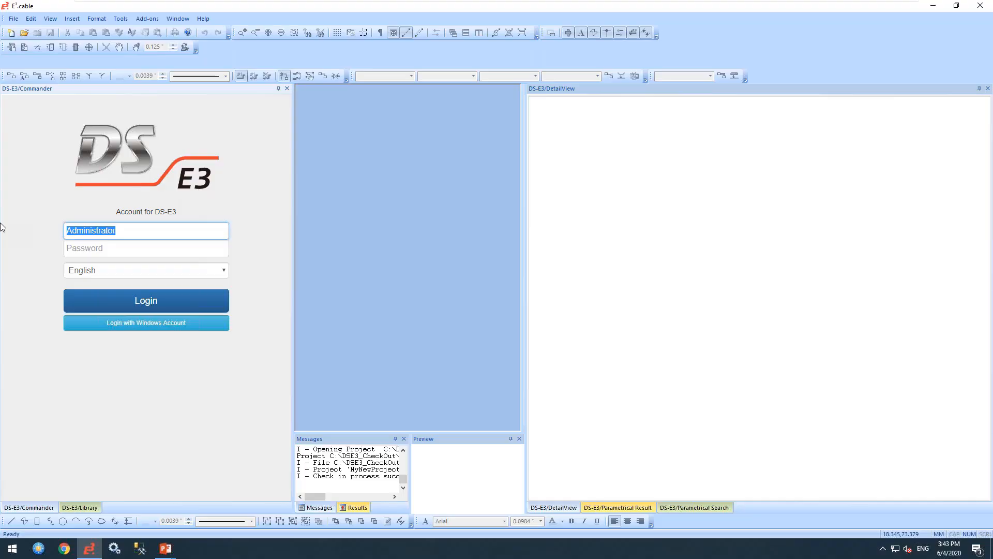
{"action": "left_click_drag", "start_coordinate": [125, 230], "coordinate": [39, 217]}
{"action": "type", "text": "User"}
{"action": "key", "text": "Tab"}
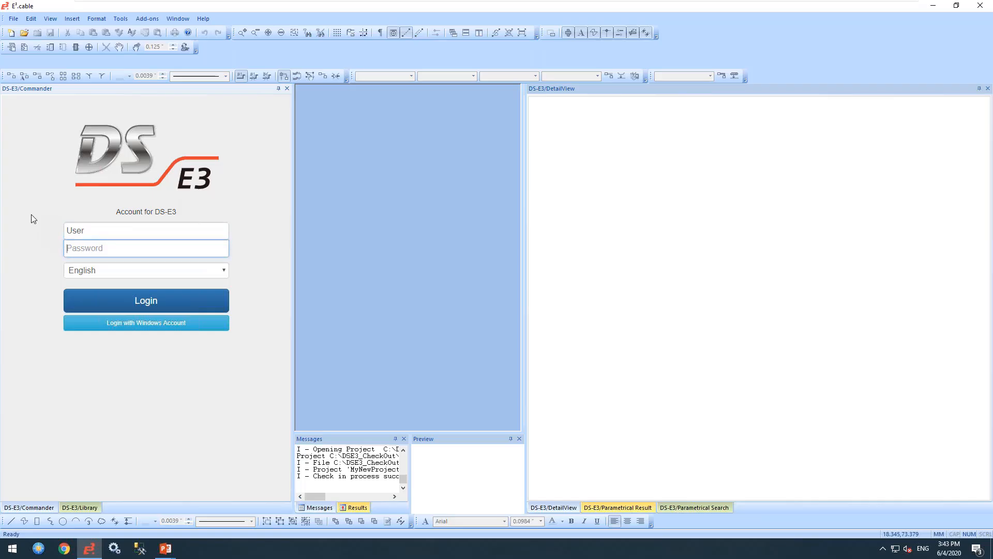
{"action": "type", "text": "*****"}
{"action": "key", "text": "Return"}
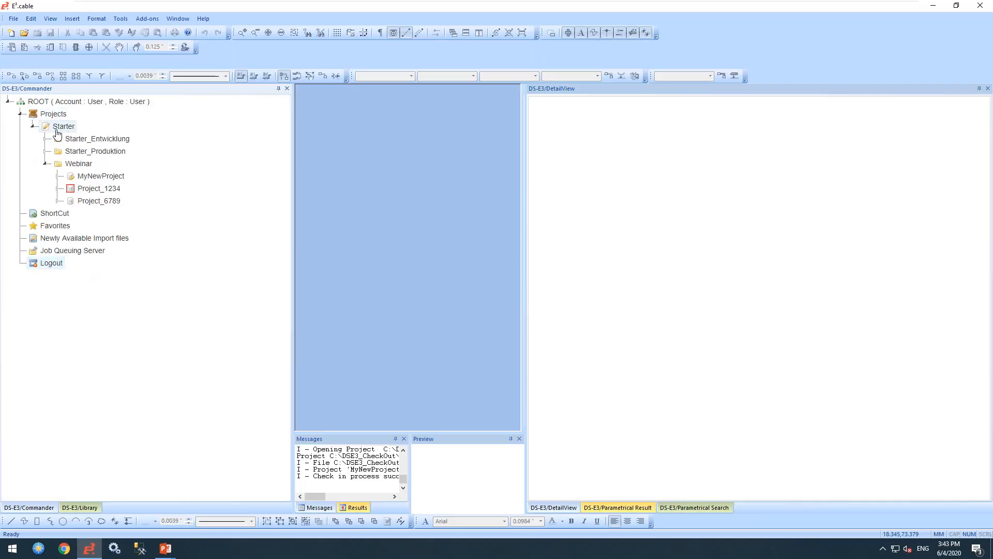
- Open MyNewProject for editing as the regular user
{"action": "left_click", "coordinate": [97, 175]}
{"action": "right_click", "coordinate": [96, 178]}
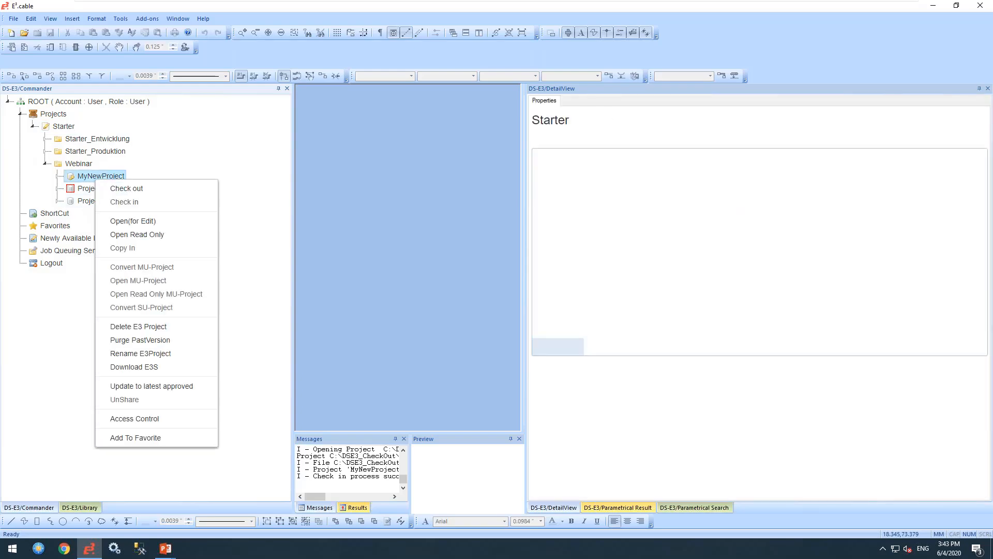
{"action": "left_click", "coordinate": [138, 221]}
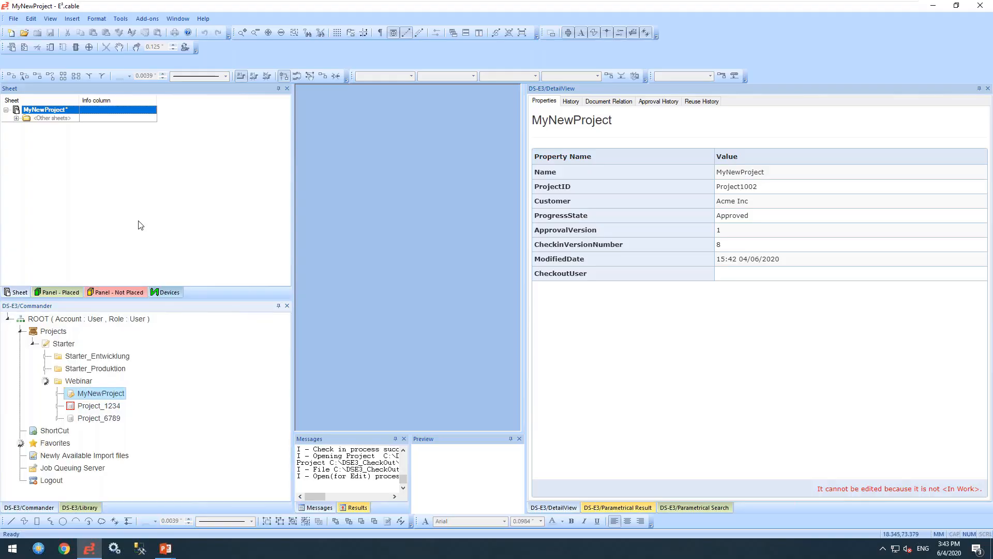
- Version up MyNewProject to approval version 2, including lower parts
{"action": "right_click", "coordinate": [52, 111]}
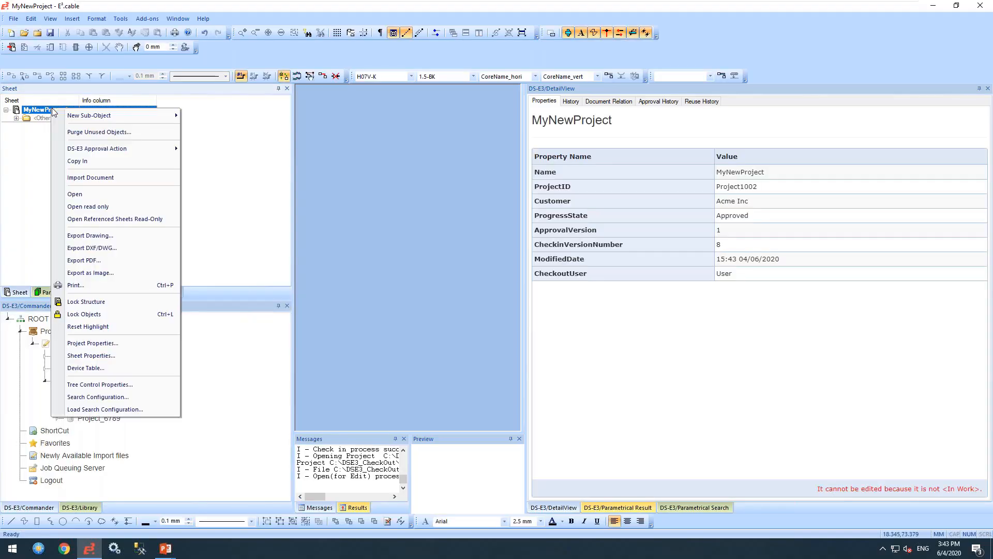
{"action": "mouse_move", "coordinate": [100, 119]}
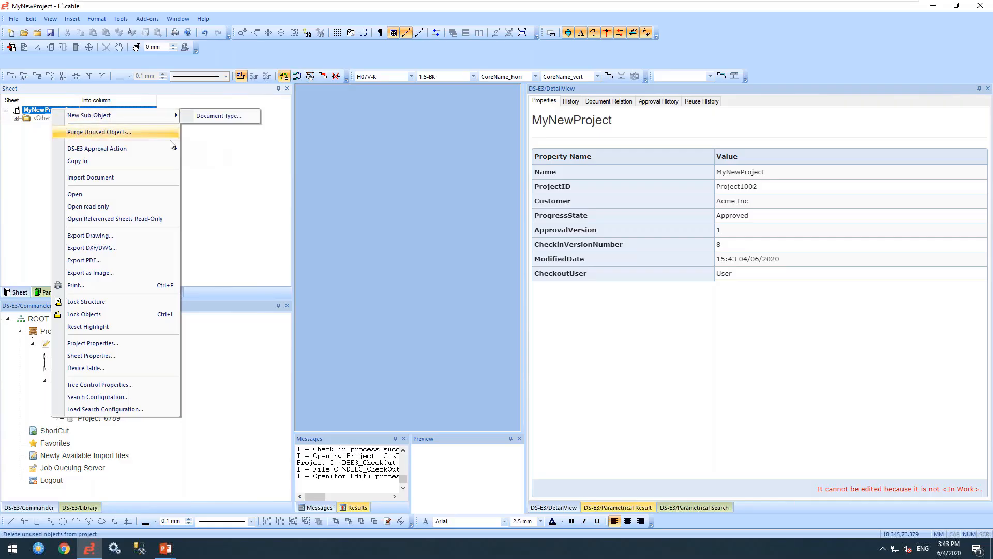
{"action": "mouse_move", "coordinate": [163, 149]}
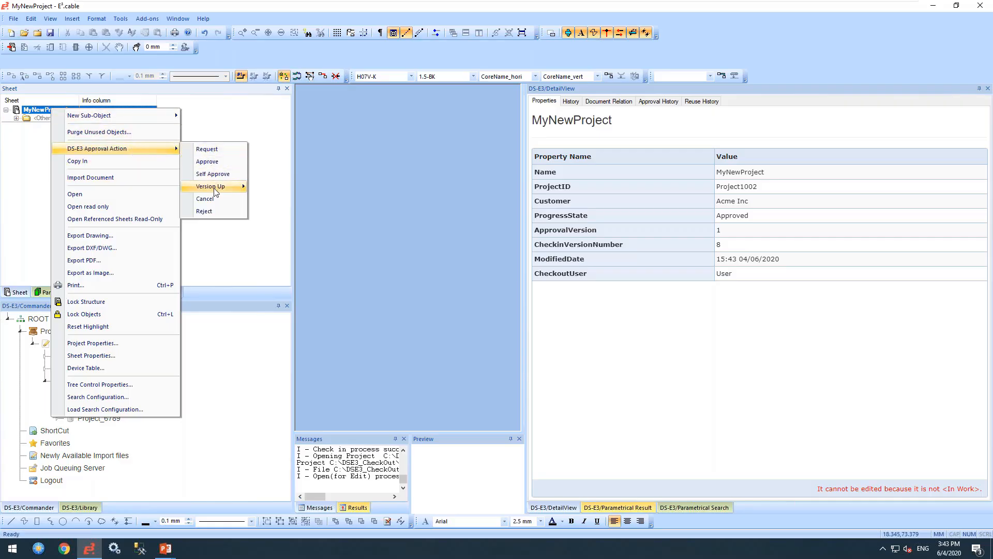
{"action": "mouse_move", "coordinate": [222, 187]}
{"action": "left_click", "coordinate": [284, 190]}
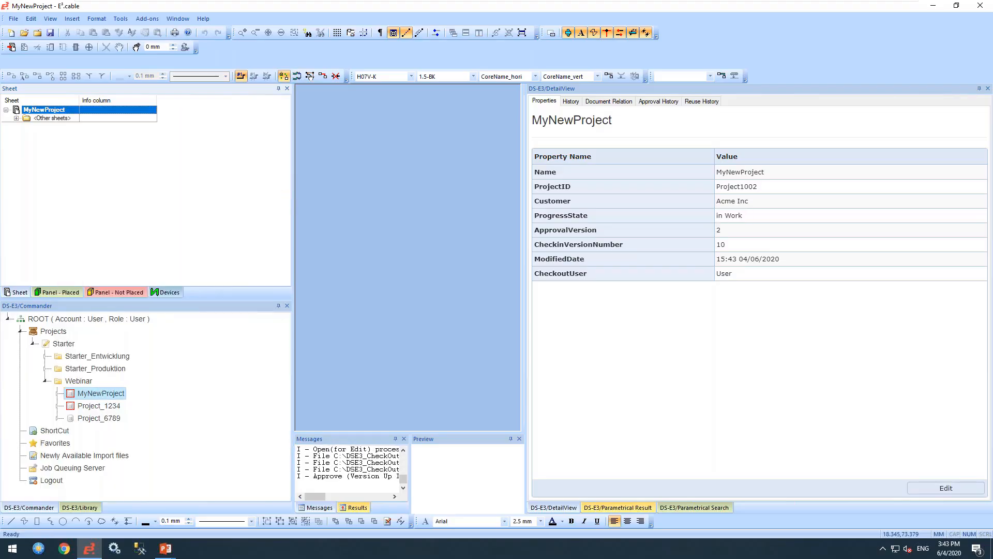
- Expand <Other sheets>, open sheet 1, and show the project's check-in history
{"action": "left_click", "coordinate": [16, 118]}
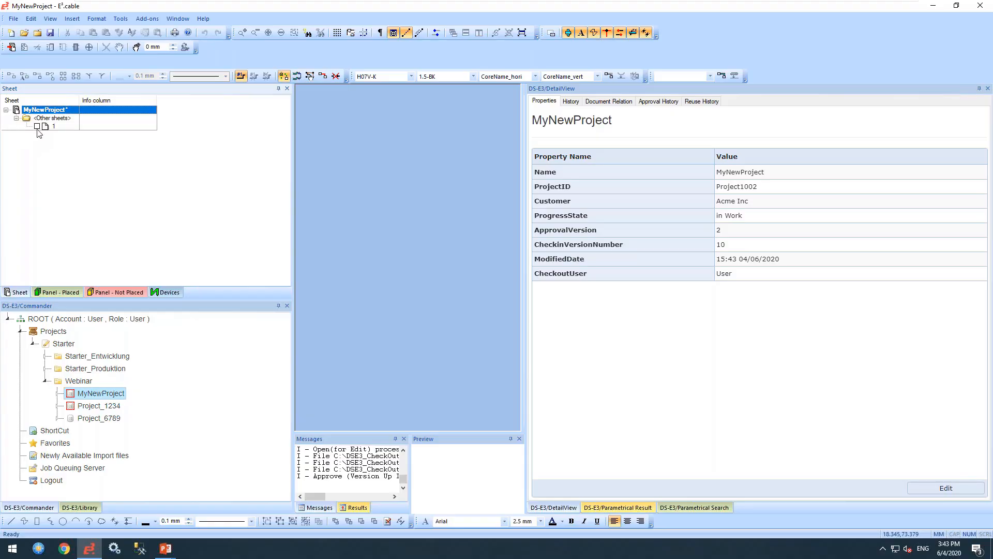
{"action": "double_click", "coordinate": [37, 127]}
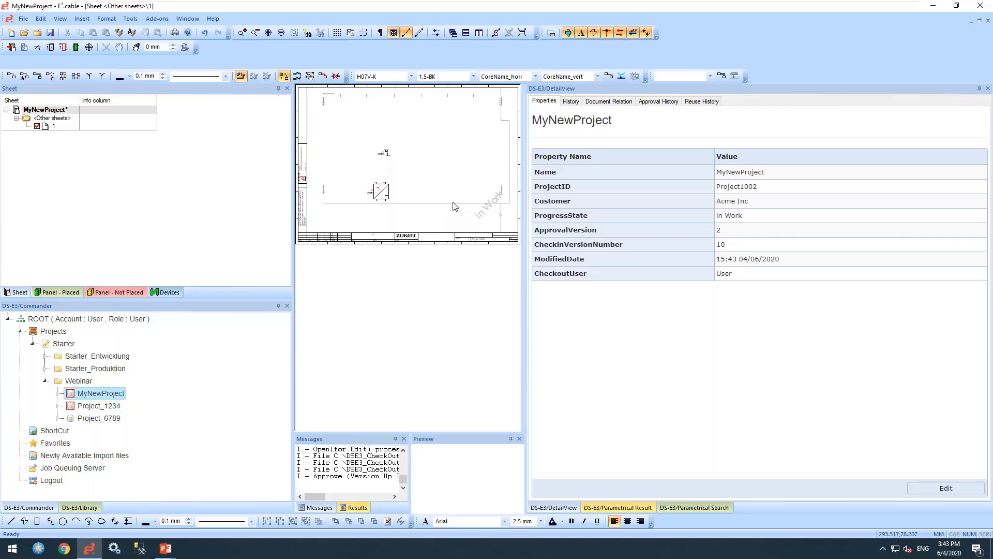
{"action": "left_click", "coordinate": [574, 103]}
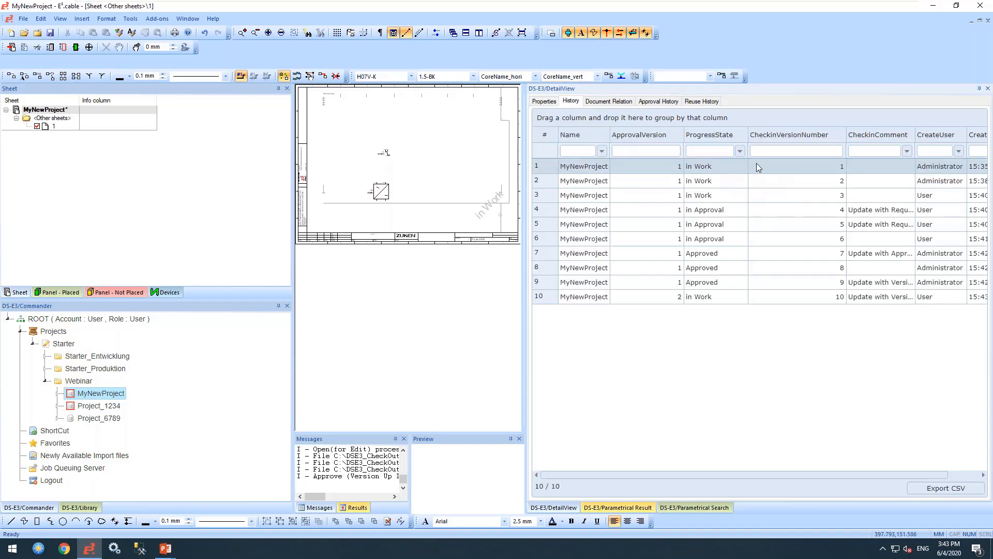
- Inspect check-ins 10 and 5, view the three approval history entries, then open Parametrical Search
{"action": "left_click", "coordinate": [841, 298]}
{"action": "left_click", "coordinate": [546, 226]}
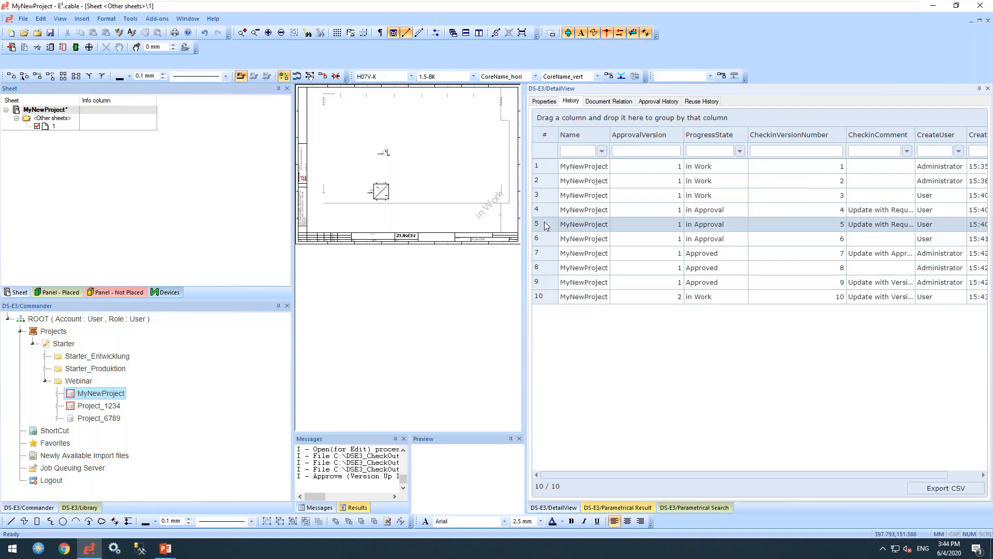
{"action": "right_click", "coordinate": [546, 226]}
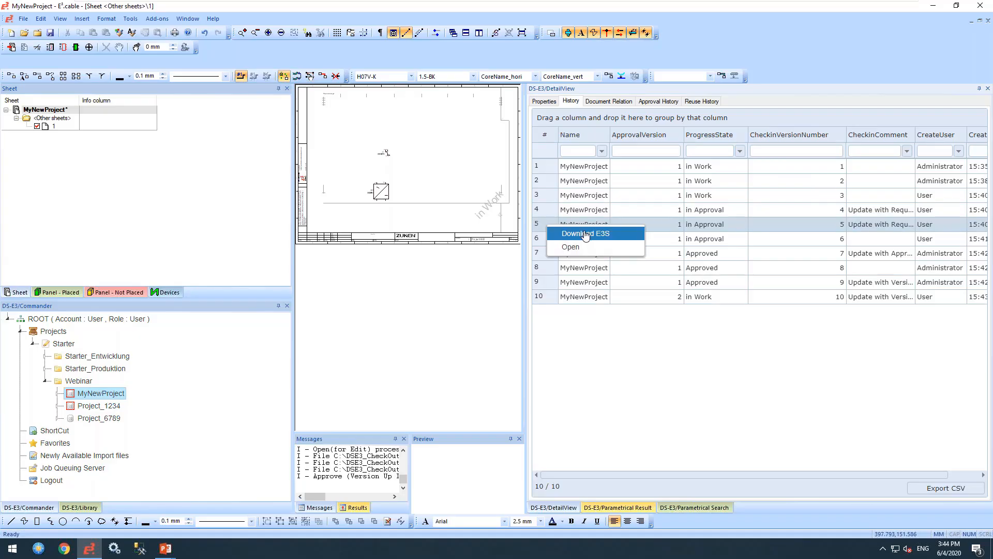
{"action": "left_click", "coordinate": [646, 332]}
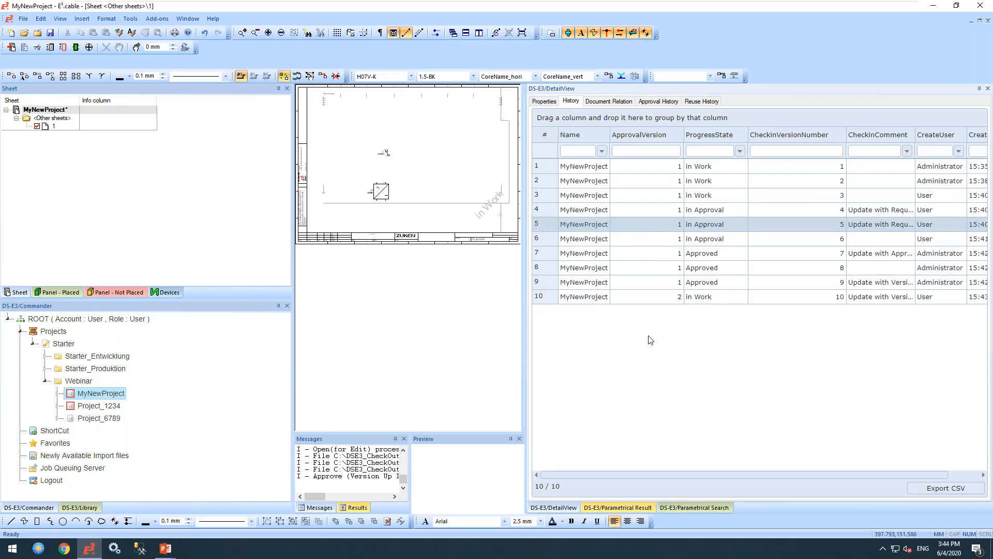
{"action": "left_click", "coordinate": [644, 105]}
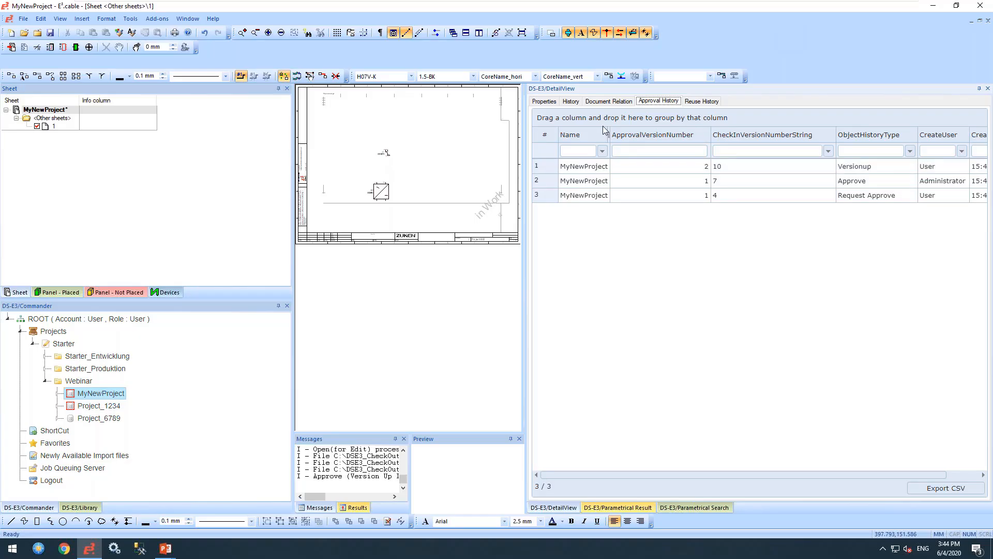
{"action": "left_click", "coordinate": [671, 507]}
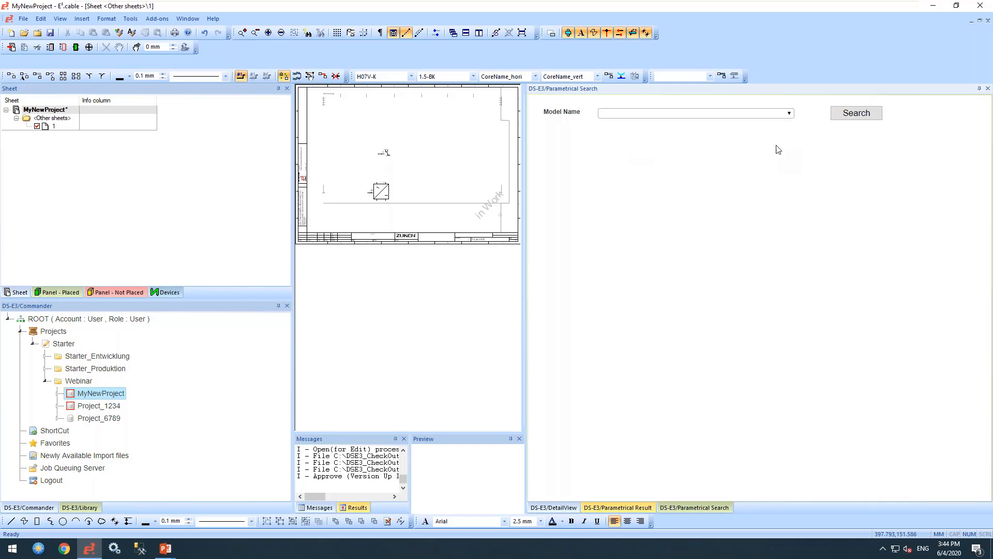
- Search E3 Project models with E3Customer Acme* and IsLatestVersion True, then view the results
{"action": "left_click", "coordinate": [790, 114]}
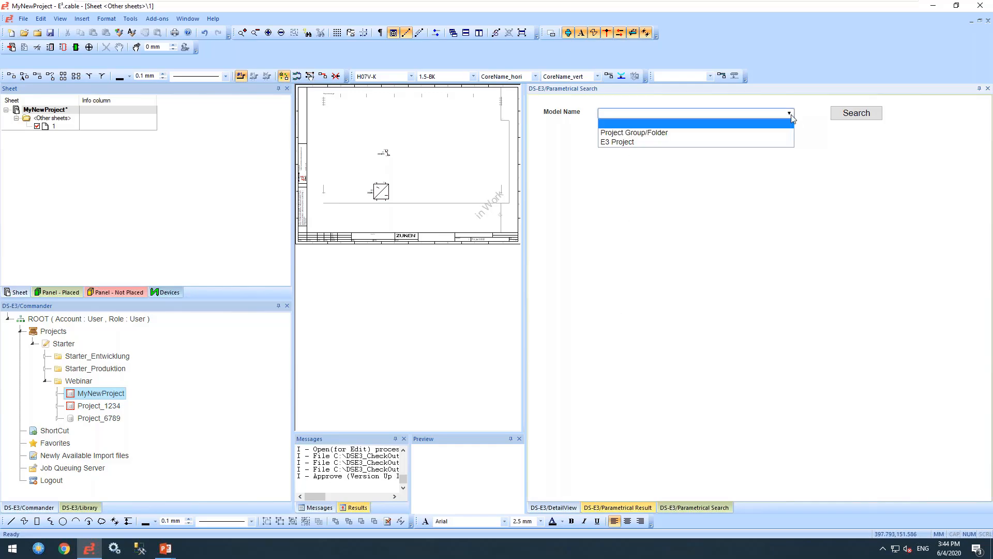
{"action": "left_click", "coordinate": [614, 143]}
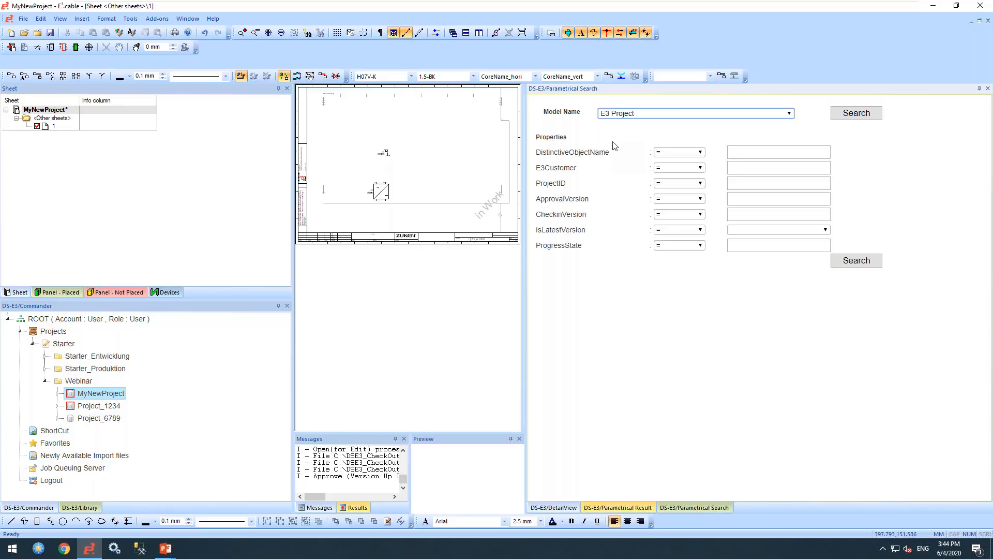
{"action": "left_click", "coordinate": [742, 168]}
{"action": "type", "text": "Aceme"}
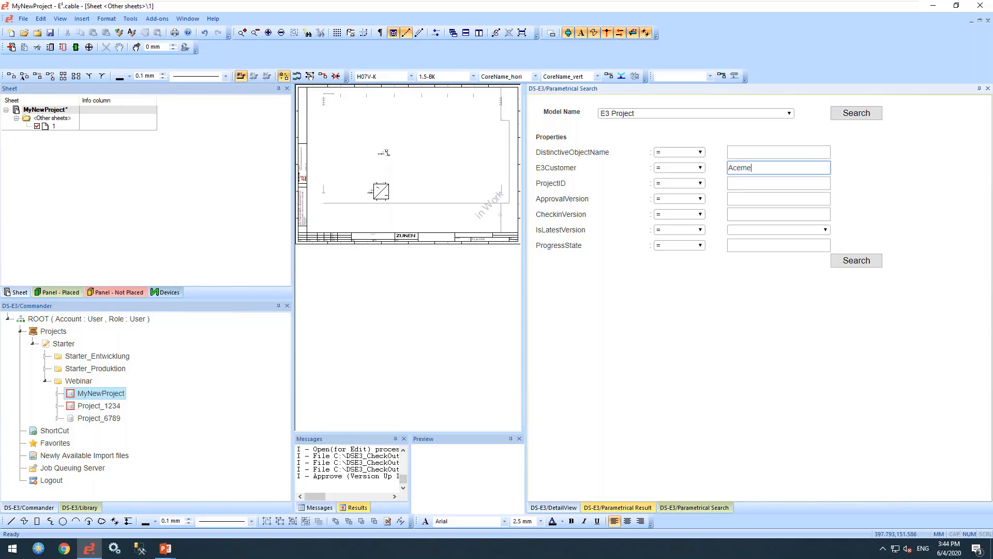
{"action": "key", "text": "BackSpace"}
{"action": "key", "text": "BackSpace"}
{"action": "type", "text": "me"}
{"action": "left_click", "coordinate": [815, 230]}
{"action": "left_click", "coordinate": [734, 248]}
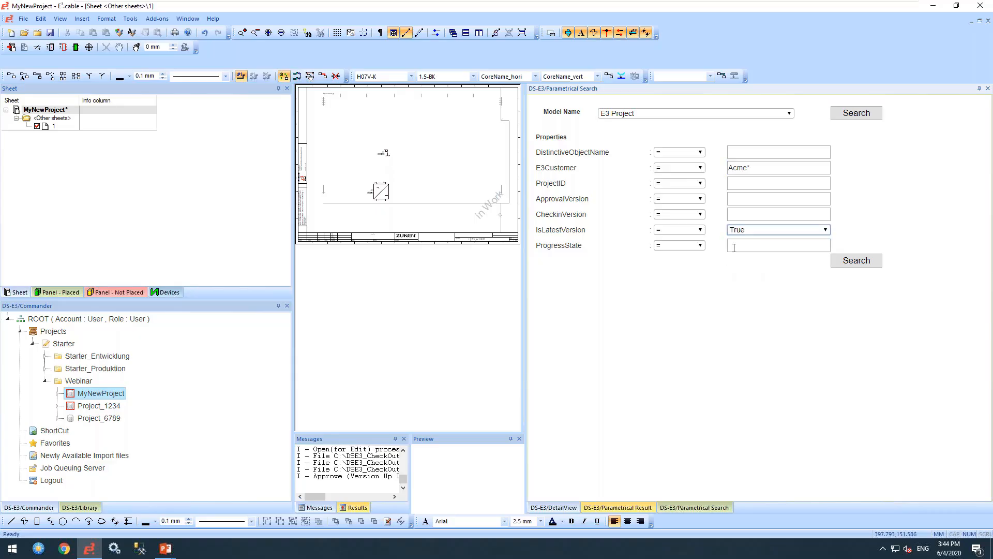
{"action": "left_click", "coordinate": [858, 269]}
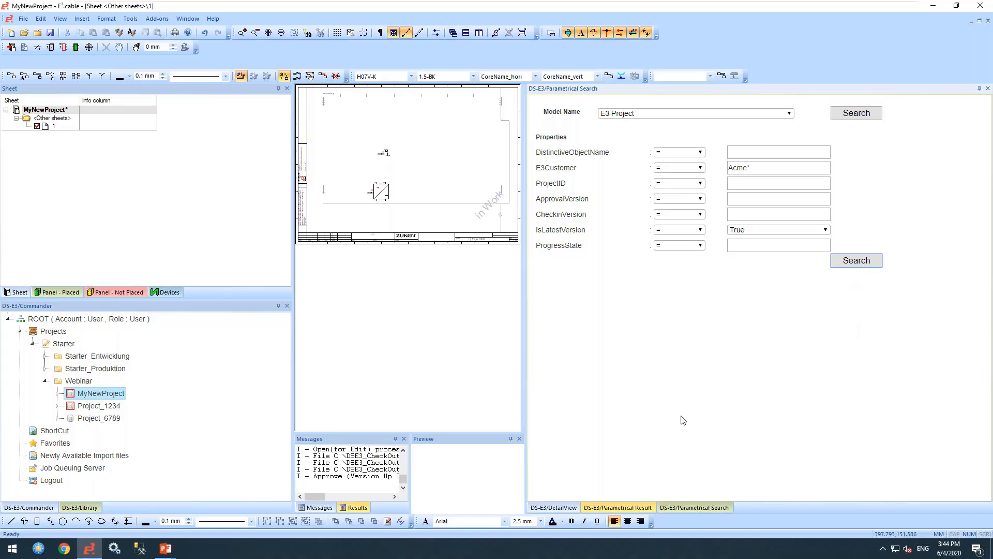
{"action": "left_click", "coordinate": [635, 509]}
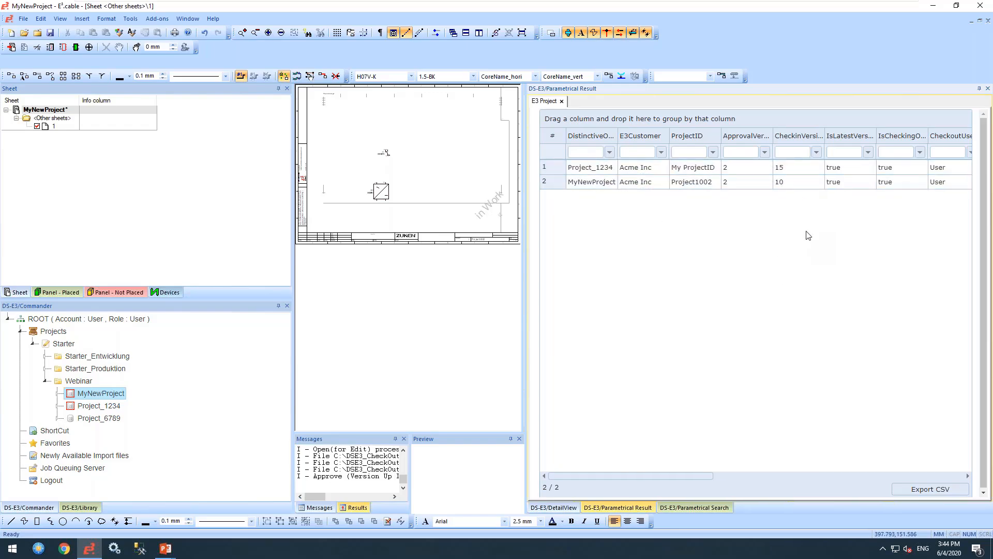
- Clear the IsLatestVersion filter and rerun the search across all project versions
{"action": "left_click", "coordinate": [697, 507]}
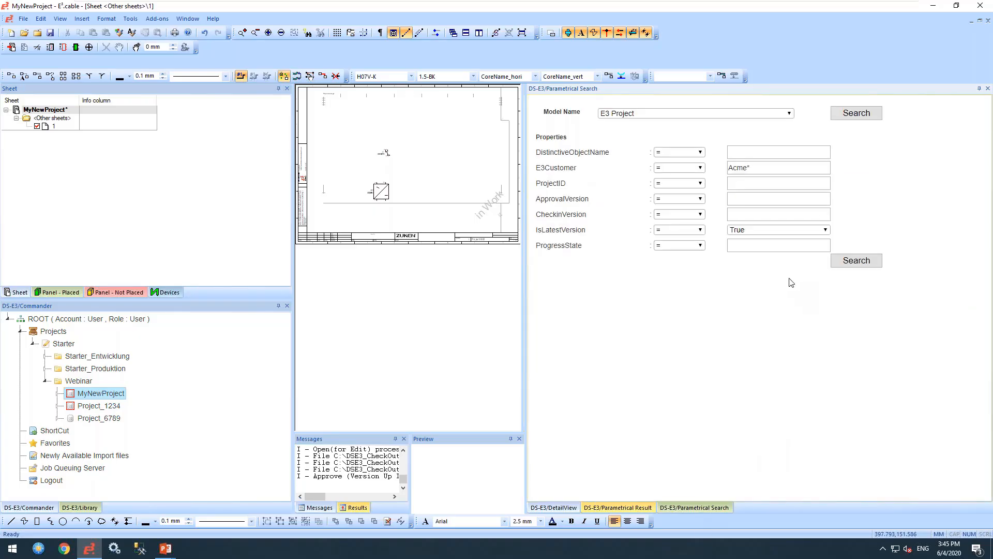
{"action": "left_click", "coordinate": [828, 232]}
{"action": "left_click", "coordinate": [764, 237]}
{"action": "left_click", "coordinate": [878, 267]}
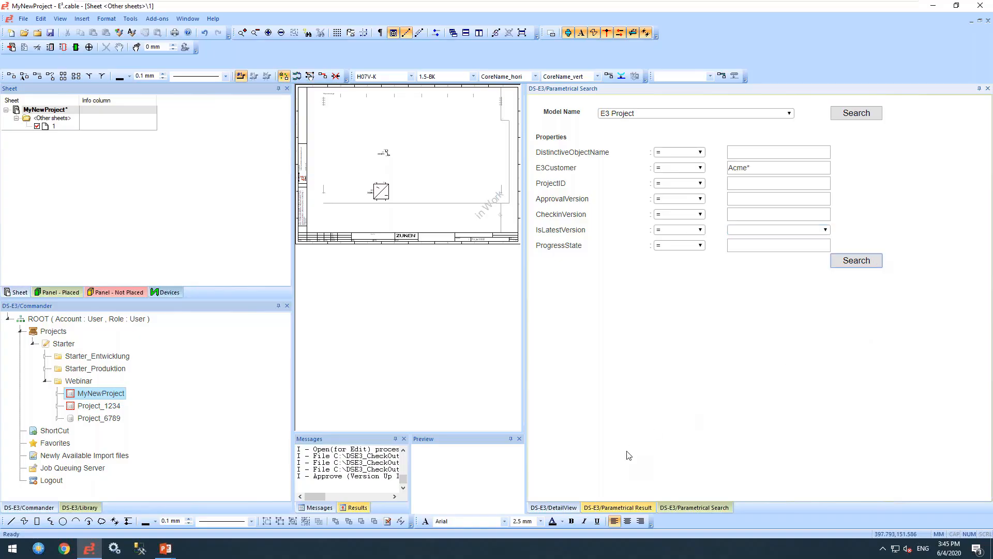
{"action": "left_click", "coordinate": [639, 508]}
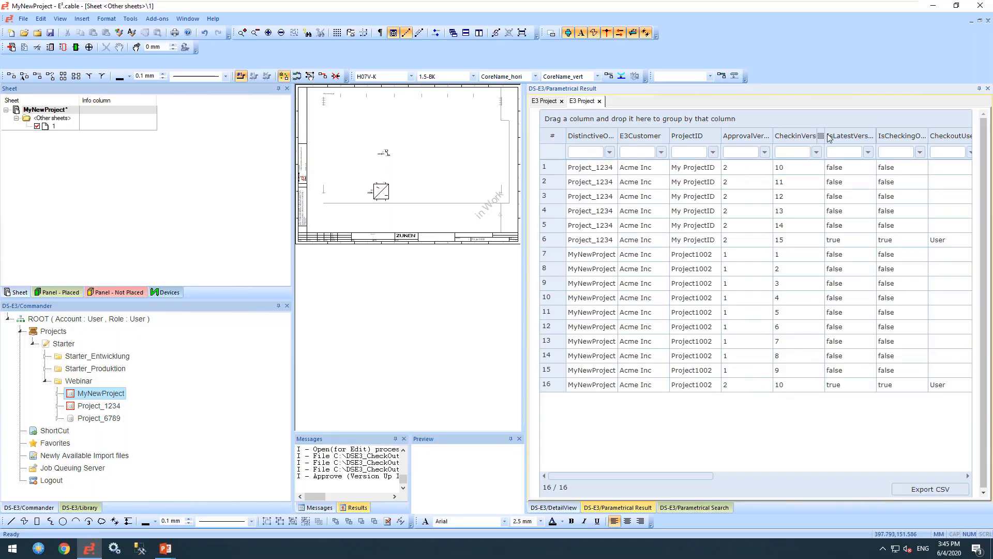
- Group the results by IsLatestVersion and expand the 14 older and 2 latest versions
{"action": "left_click_drag", "start_coordinate": [834, 139], "coordinate": [610, 120]}
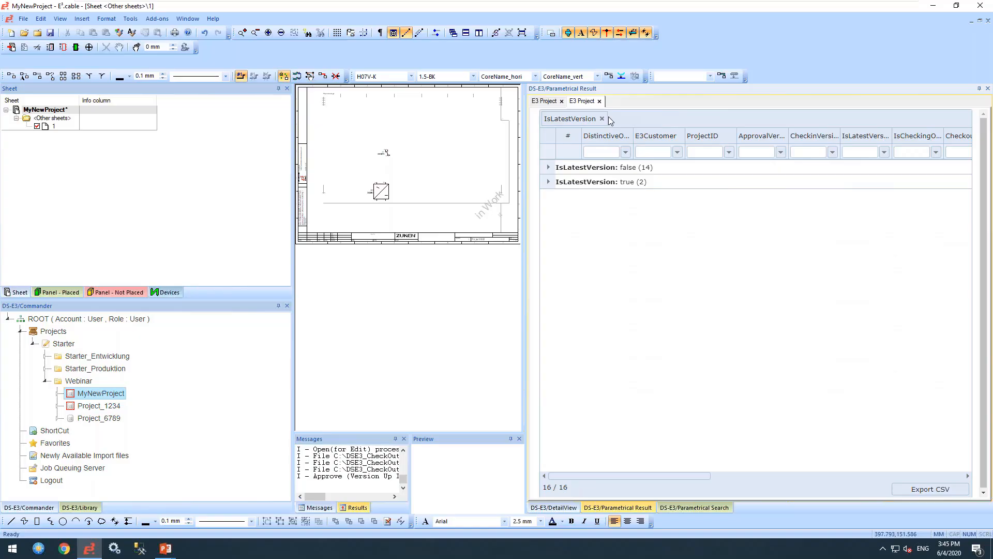
{"action": "left_click", "coordinate": [550, 167]}
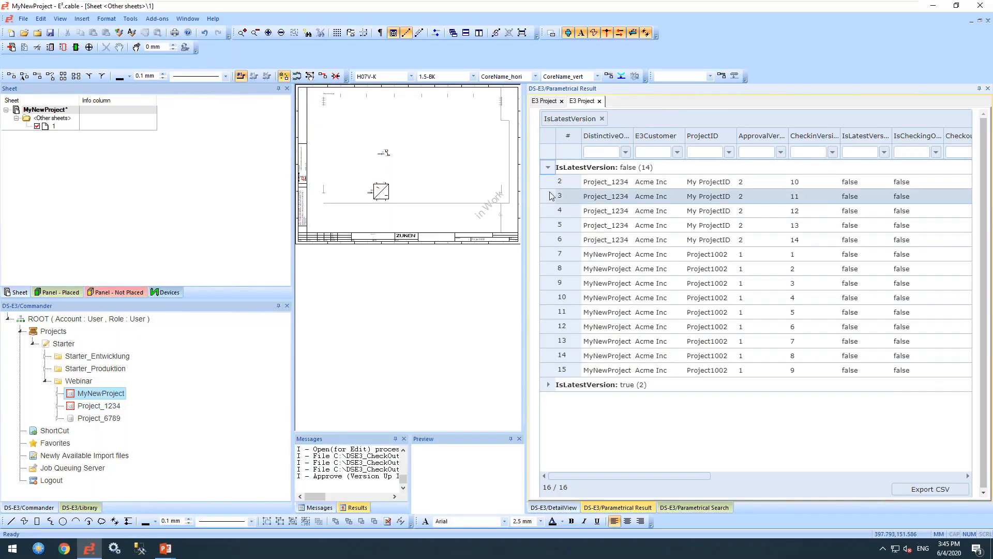
{"action": "left_click", "coordinate": [548, 384]}
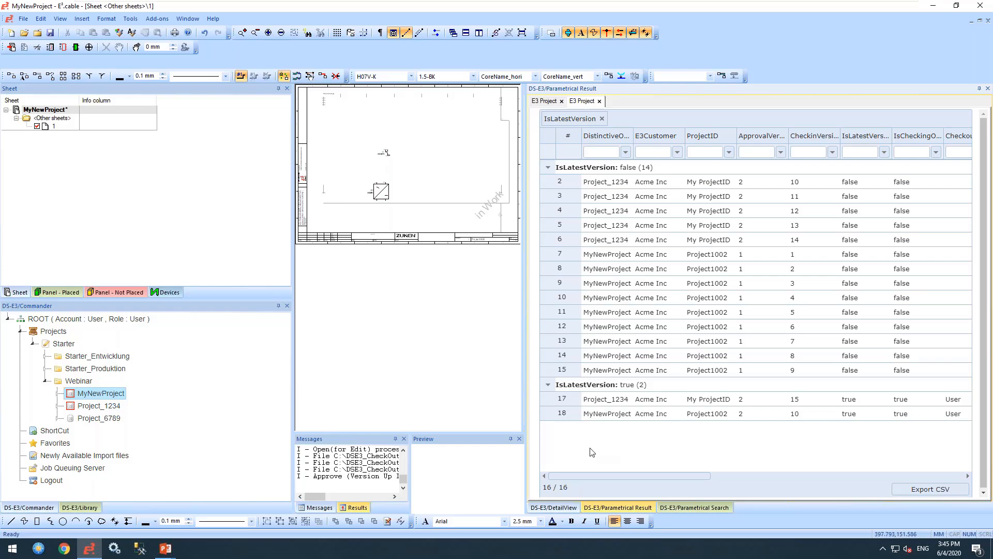
{"action": "right_click", "coordinate": [565, 417]}
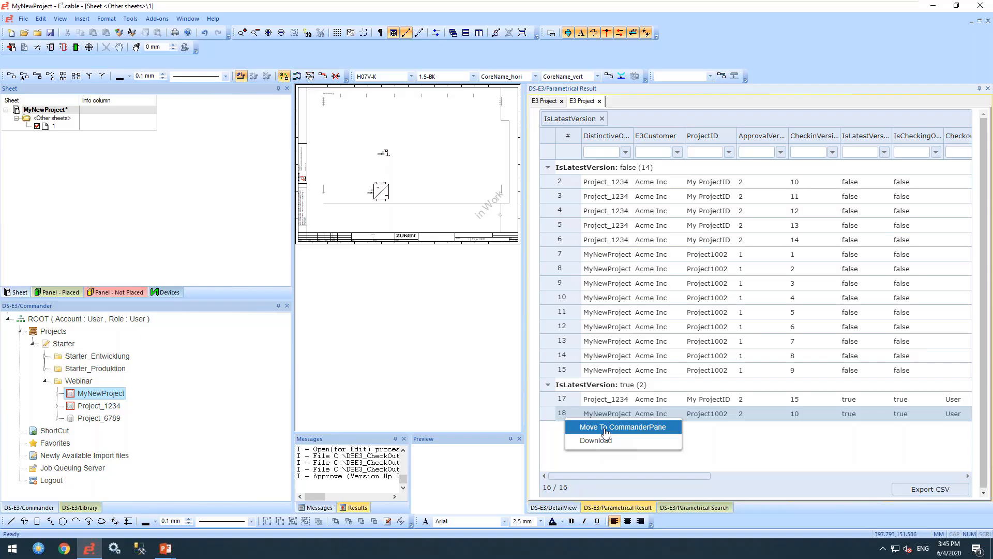
- Close MyNewProject without saving changes
{"action": "left_click", "coordinate": [688, 455]}
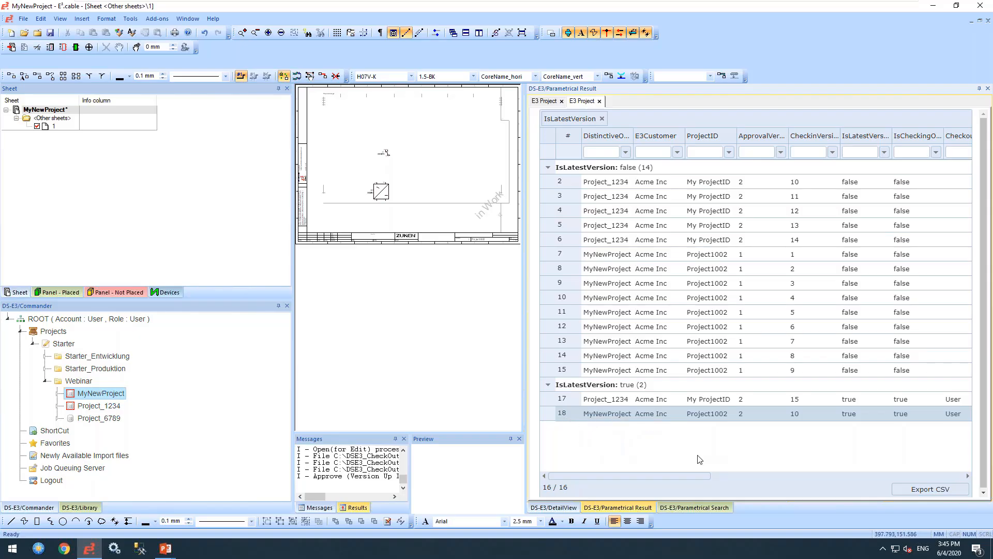
{"action": "left_click", "coordinate": [24, 18]}
{"action": "left_click", "coordinate": [39, 57]}
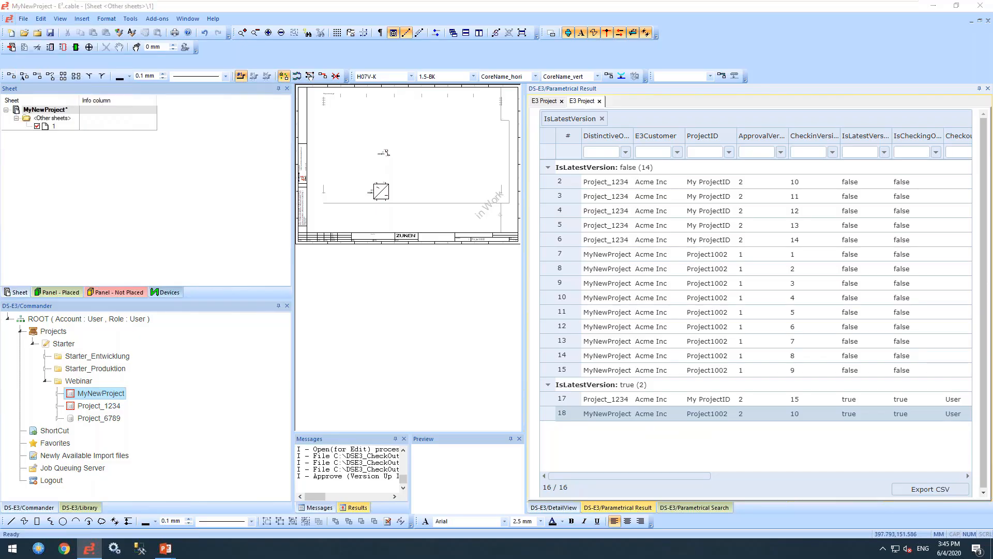
{"action": "left_click", "coordinate": [515, 296]}
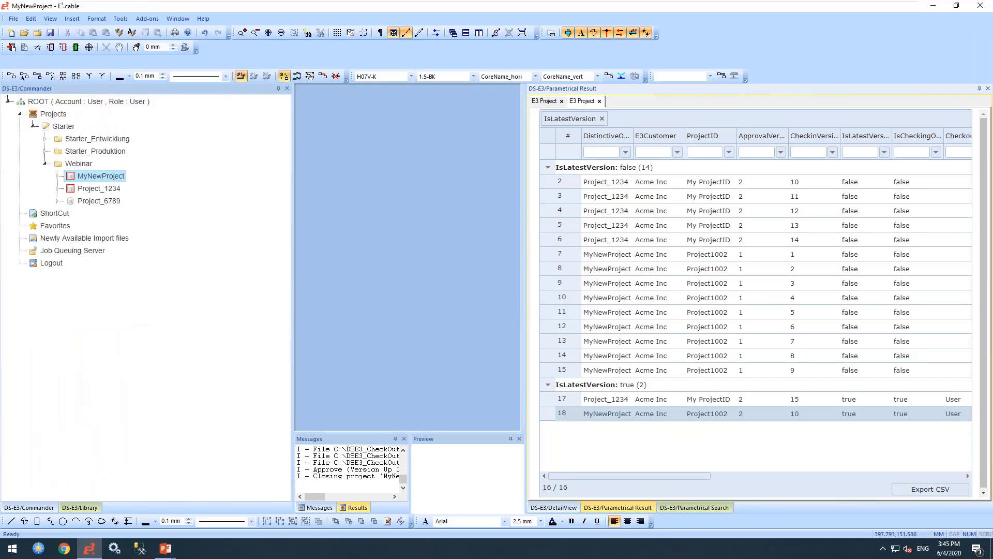
- Create a new folder named Prototypes under the Starter project group
{"action": "left_click", "coordinate": [63, 127]}
{"action": "right_click", "coordinate": [63, 126]}
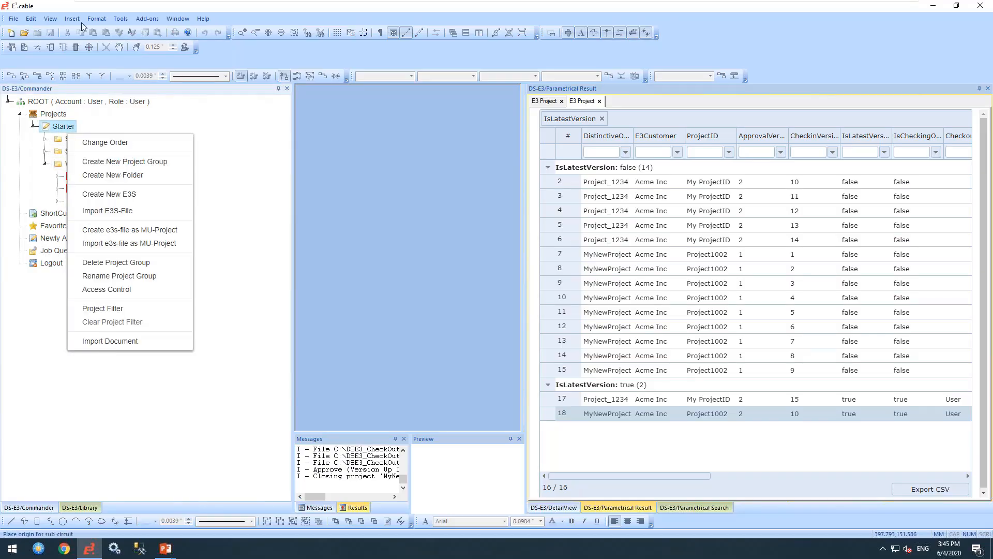
{"action": "left_click", "coordinate": [108, 175]}
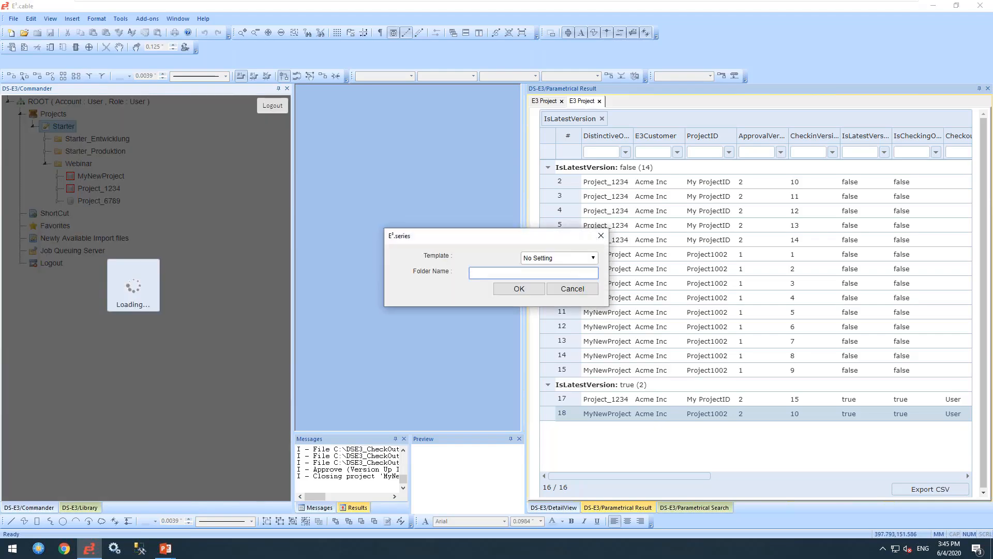
{"action": "type", "text": "Prototypes"}
{"action": "left_click", "coordinate": [527, 288]}
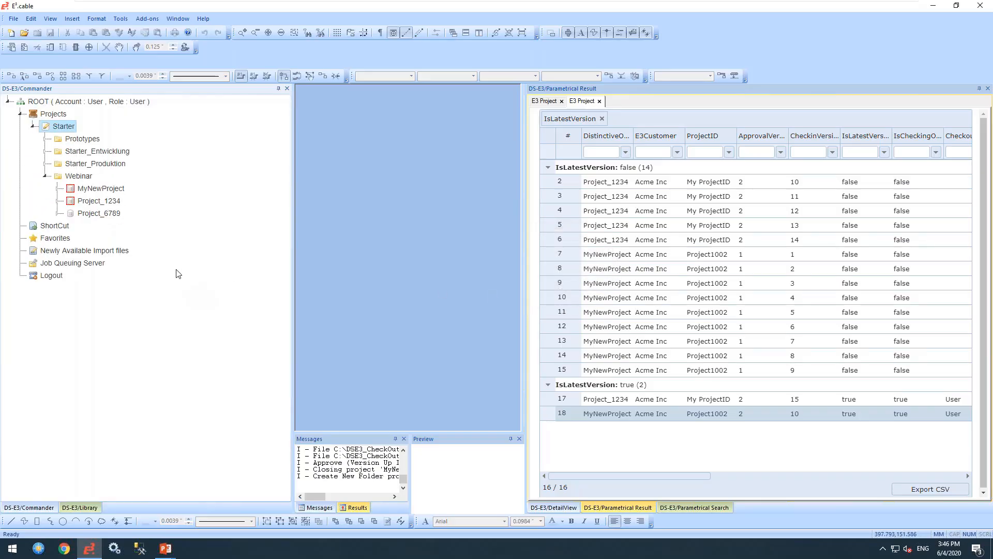
- Drop MyNewProject onto Prototypes and reuse its latest version as 'MynEw Machnie'
{"action": "left_click", "coordinate": [83, 139]}
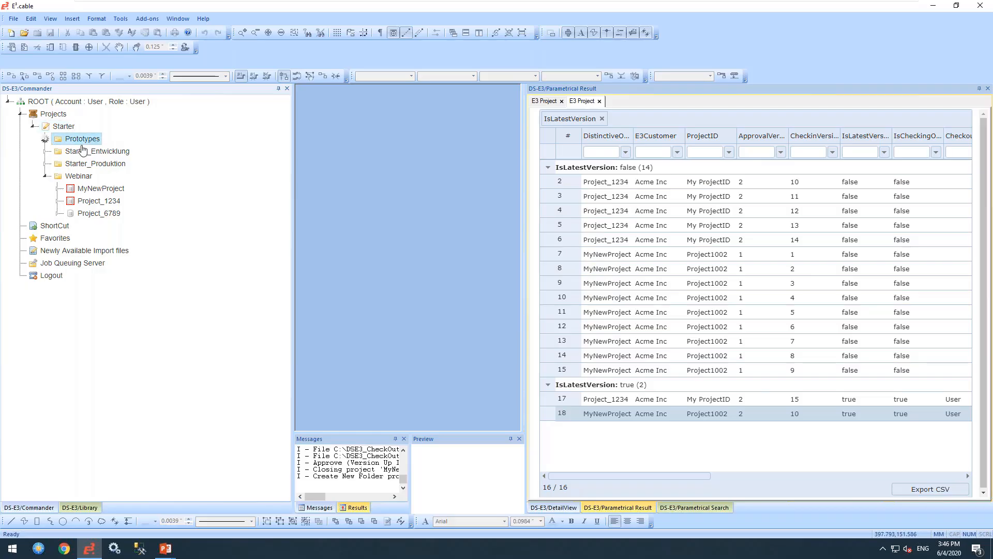
{"action": "left_click", "coordinate": [98, 192]}
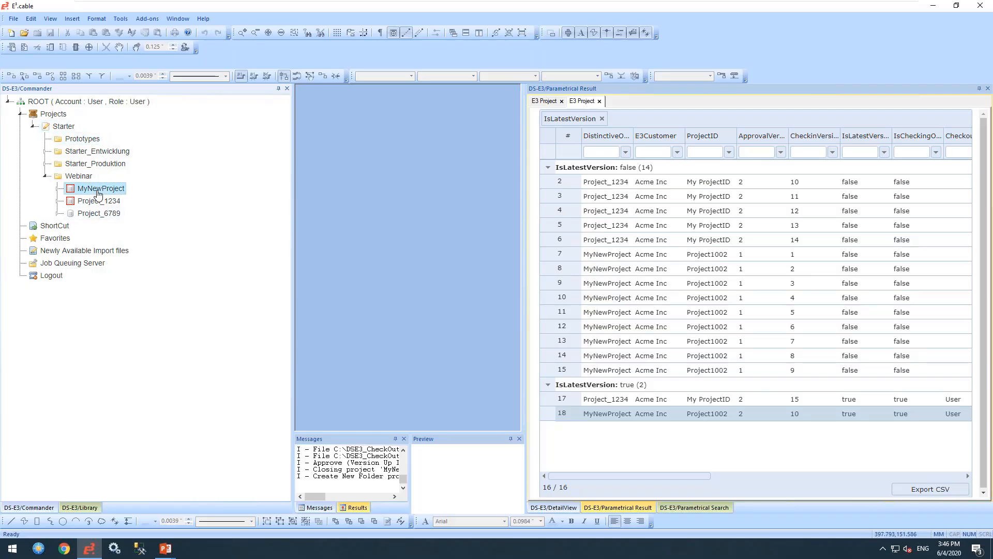
{"action": "right_click", "coordinate": [98, 194]}
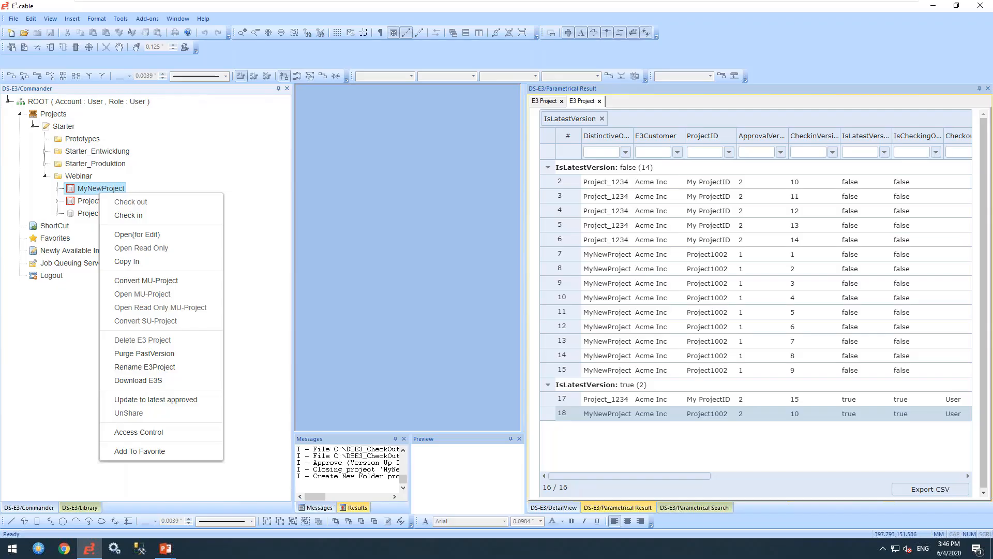
{"action": "left_click", "coordinate": [85, 189]}
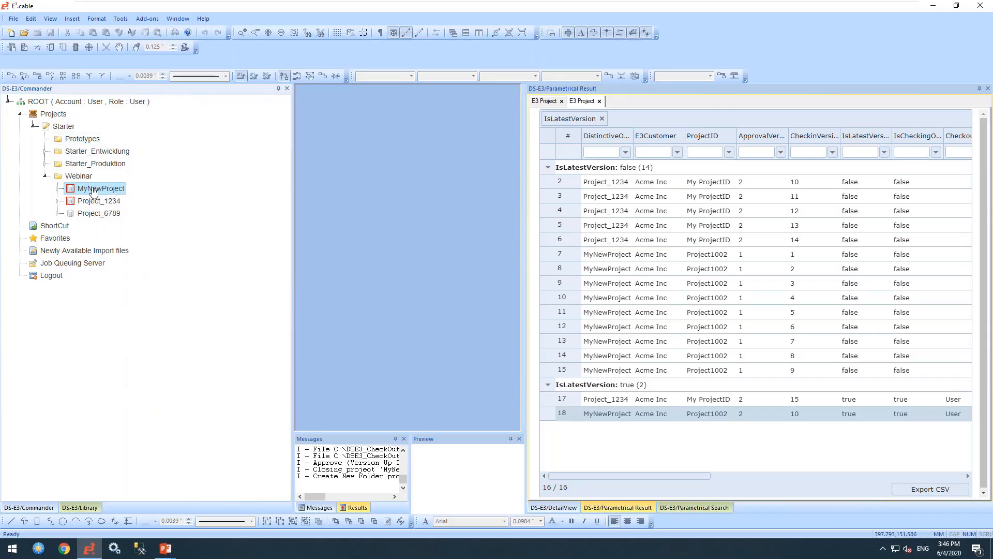
{"action": "left_click_drag", "start_coordinate": [93, 191], "coordinate": [86, 144]}
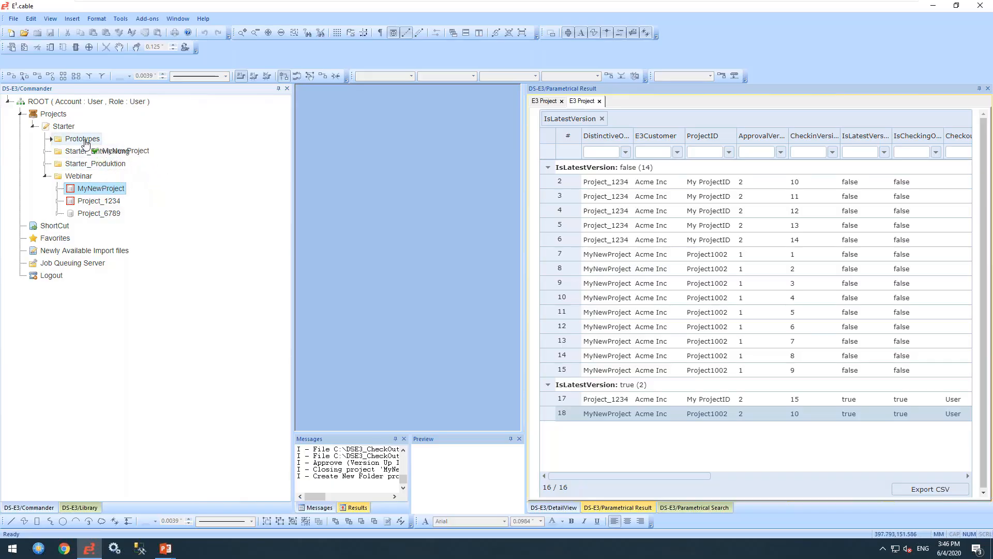
{"action": "left_click_drag", "start_coordinate": [87, 143], "coordinate": [86, 143]}
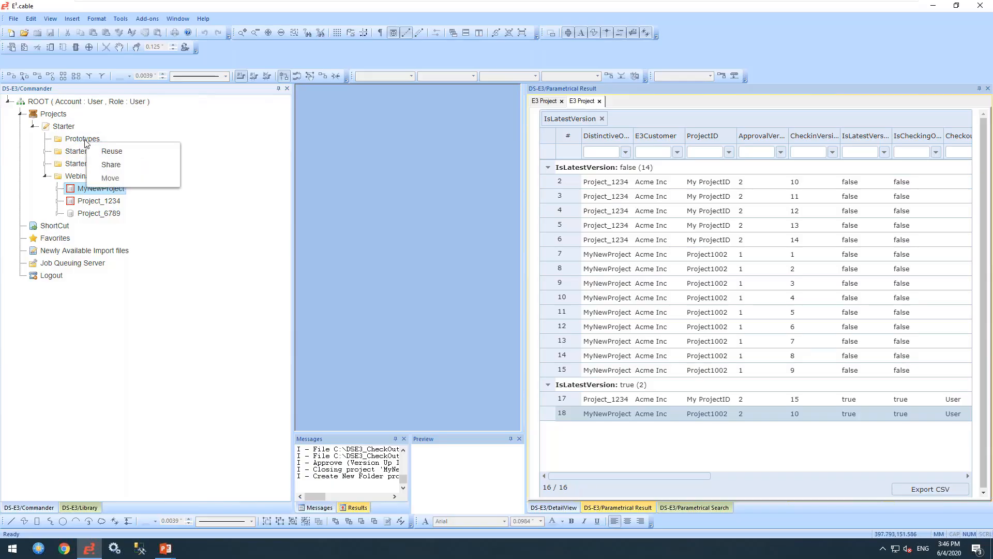
{"action": "left_click", "coordinate": [113, 152]}
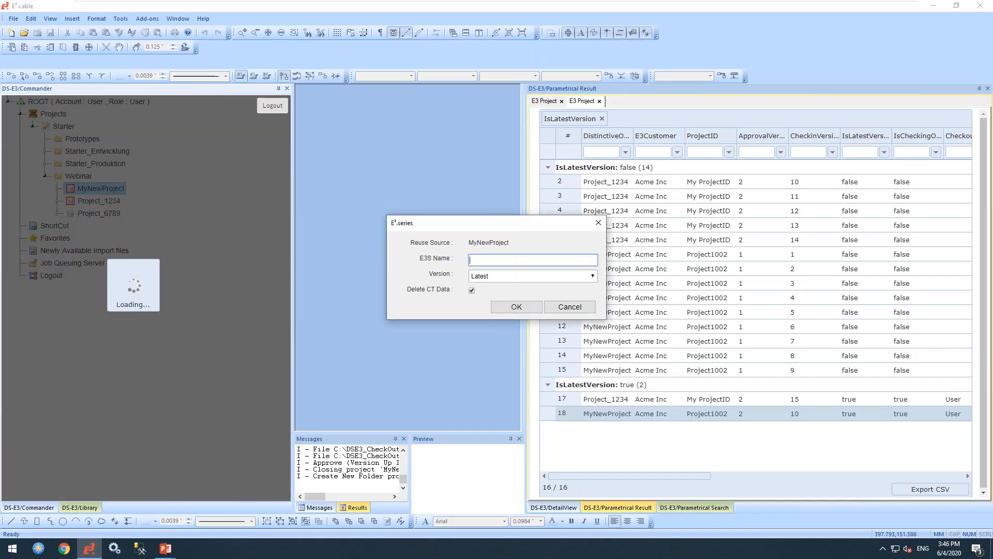
{"action": "type", "text": "MynEw Machnie"}
{"action": "left_click", "coordinate": [516, 307]}
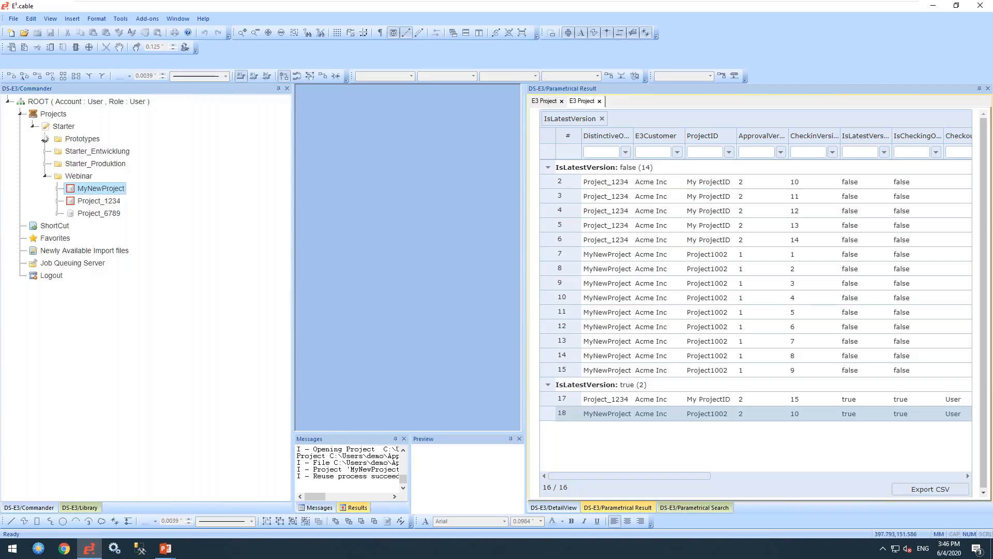
- Show MynEw Machnie's Reuse History entry, tracing it back to MyNewProject
{"action": "left_click", "coordinate": [93, 153]}
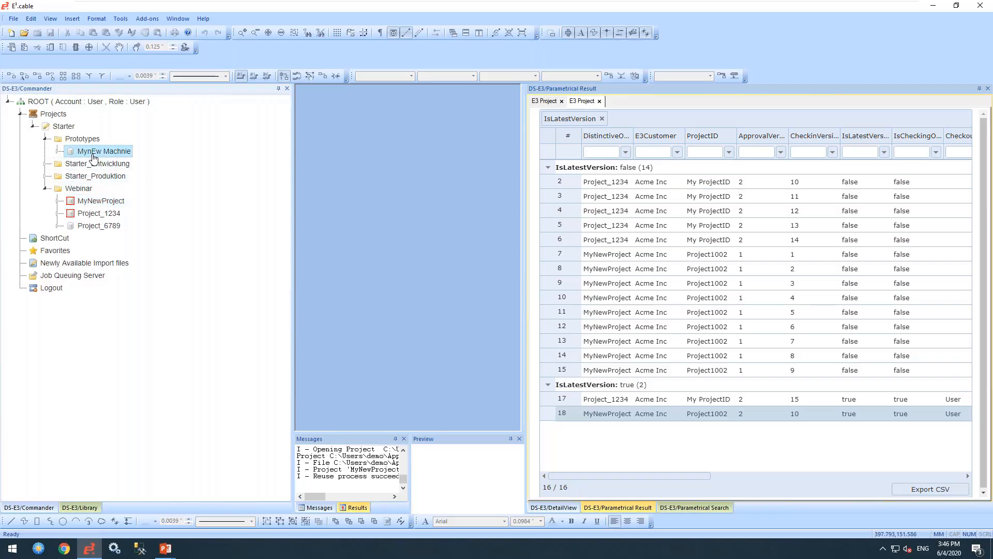
{"action": "left_click", "coordinate": [569, 508]}
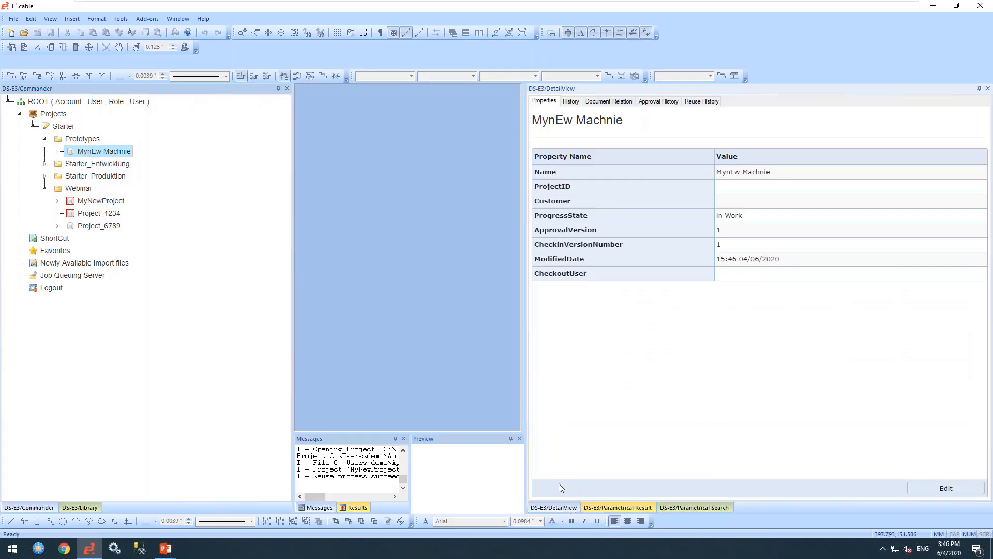
{"action": "left_click", "coordinate": [695, 101]}
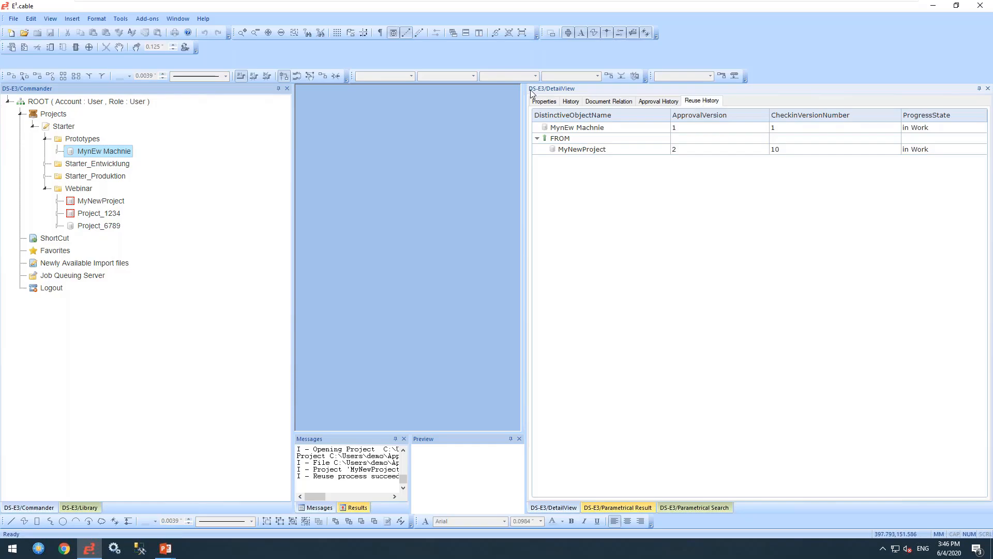
{"action": "left_click", "coordinate": [574, 128]}
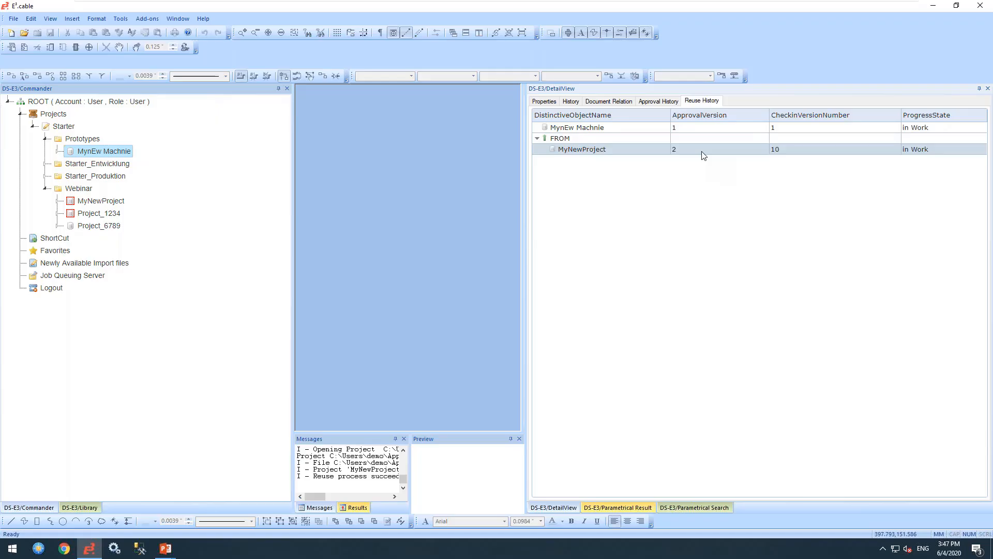
- Show MyNewProject's Reuse History, listing MynEw Machnie at version 1, In Work
{"action": "left_click", "coordinate": [98, 203]}
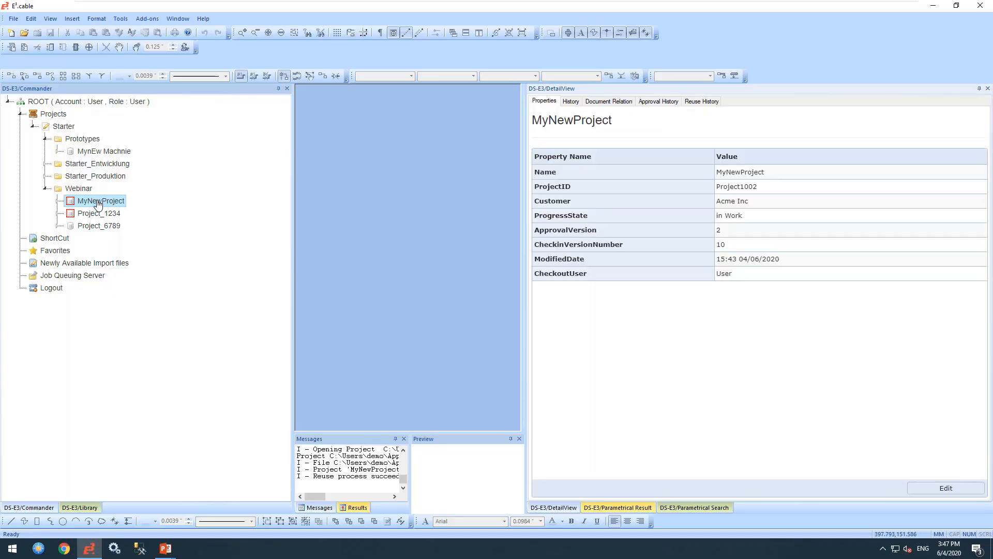
{"action": "left_click", "coordinate": [711, 102]}
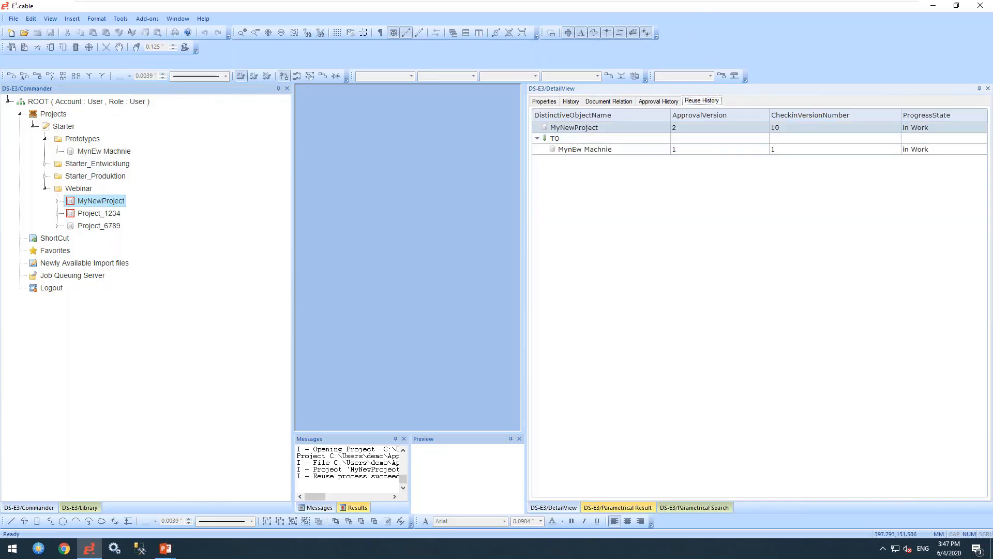
{"action": "left_click", "coordinate": [581, 149]}
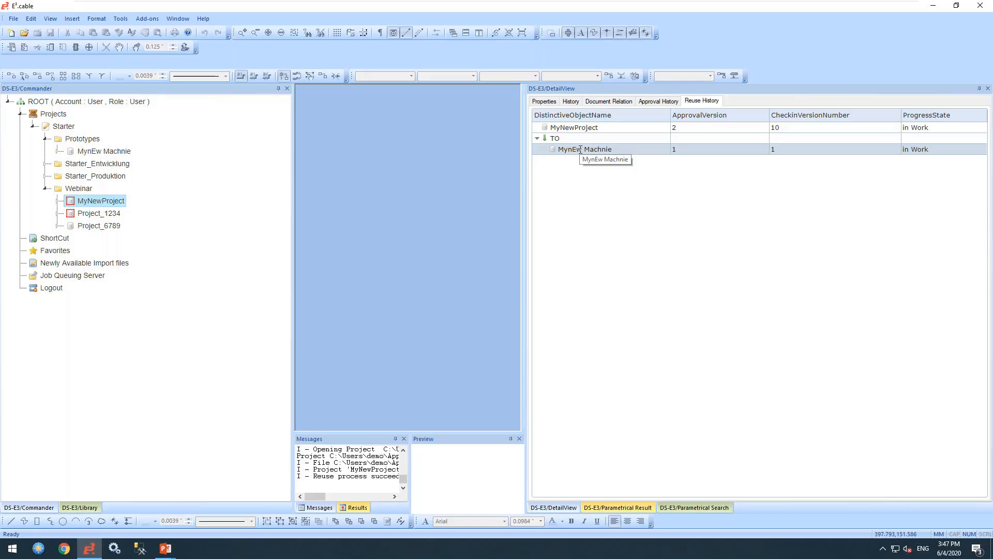
- Bring back the PowerPoint slide show and advance from Demo to 'Managing E3 projects made easy'
{"action": "left_click", "coordinate": [170, 550]}
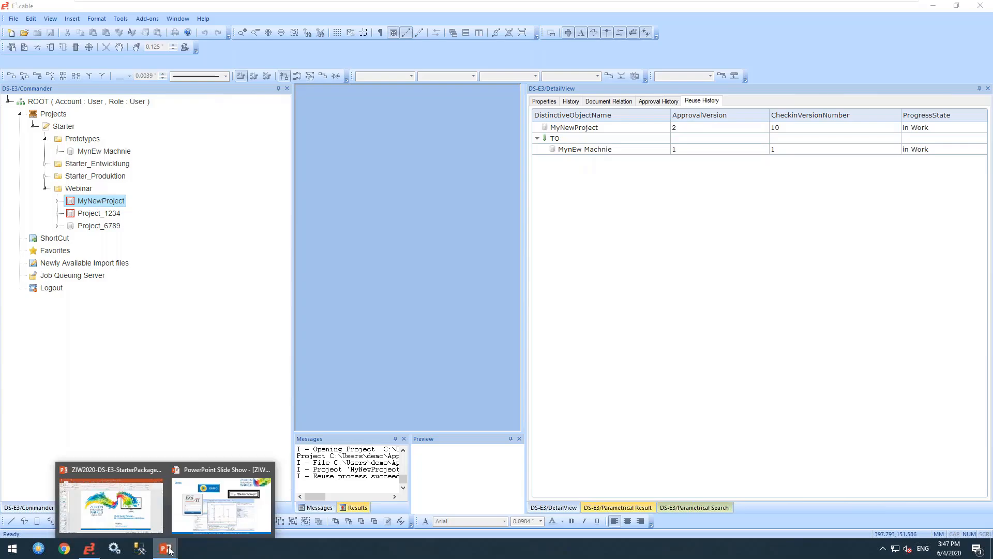
{"action": "left_click", "coordinate": [185, 486]}
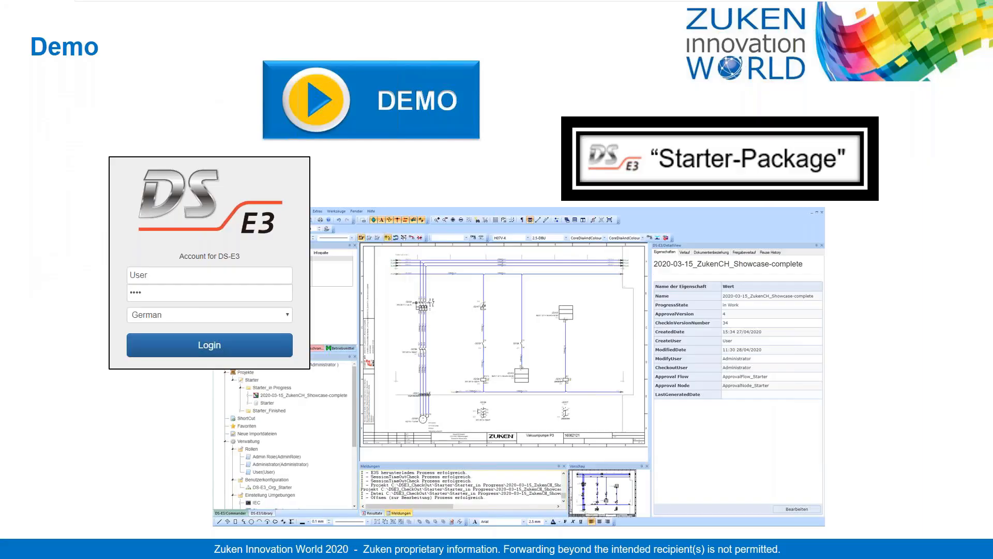
{"action": "key", "text": "Right"}
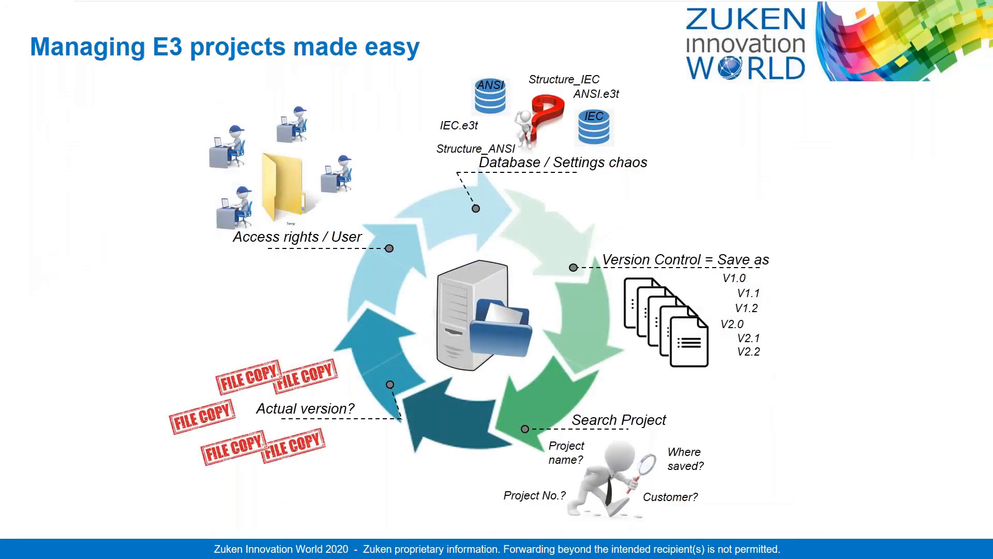